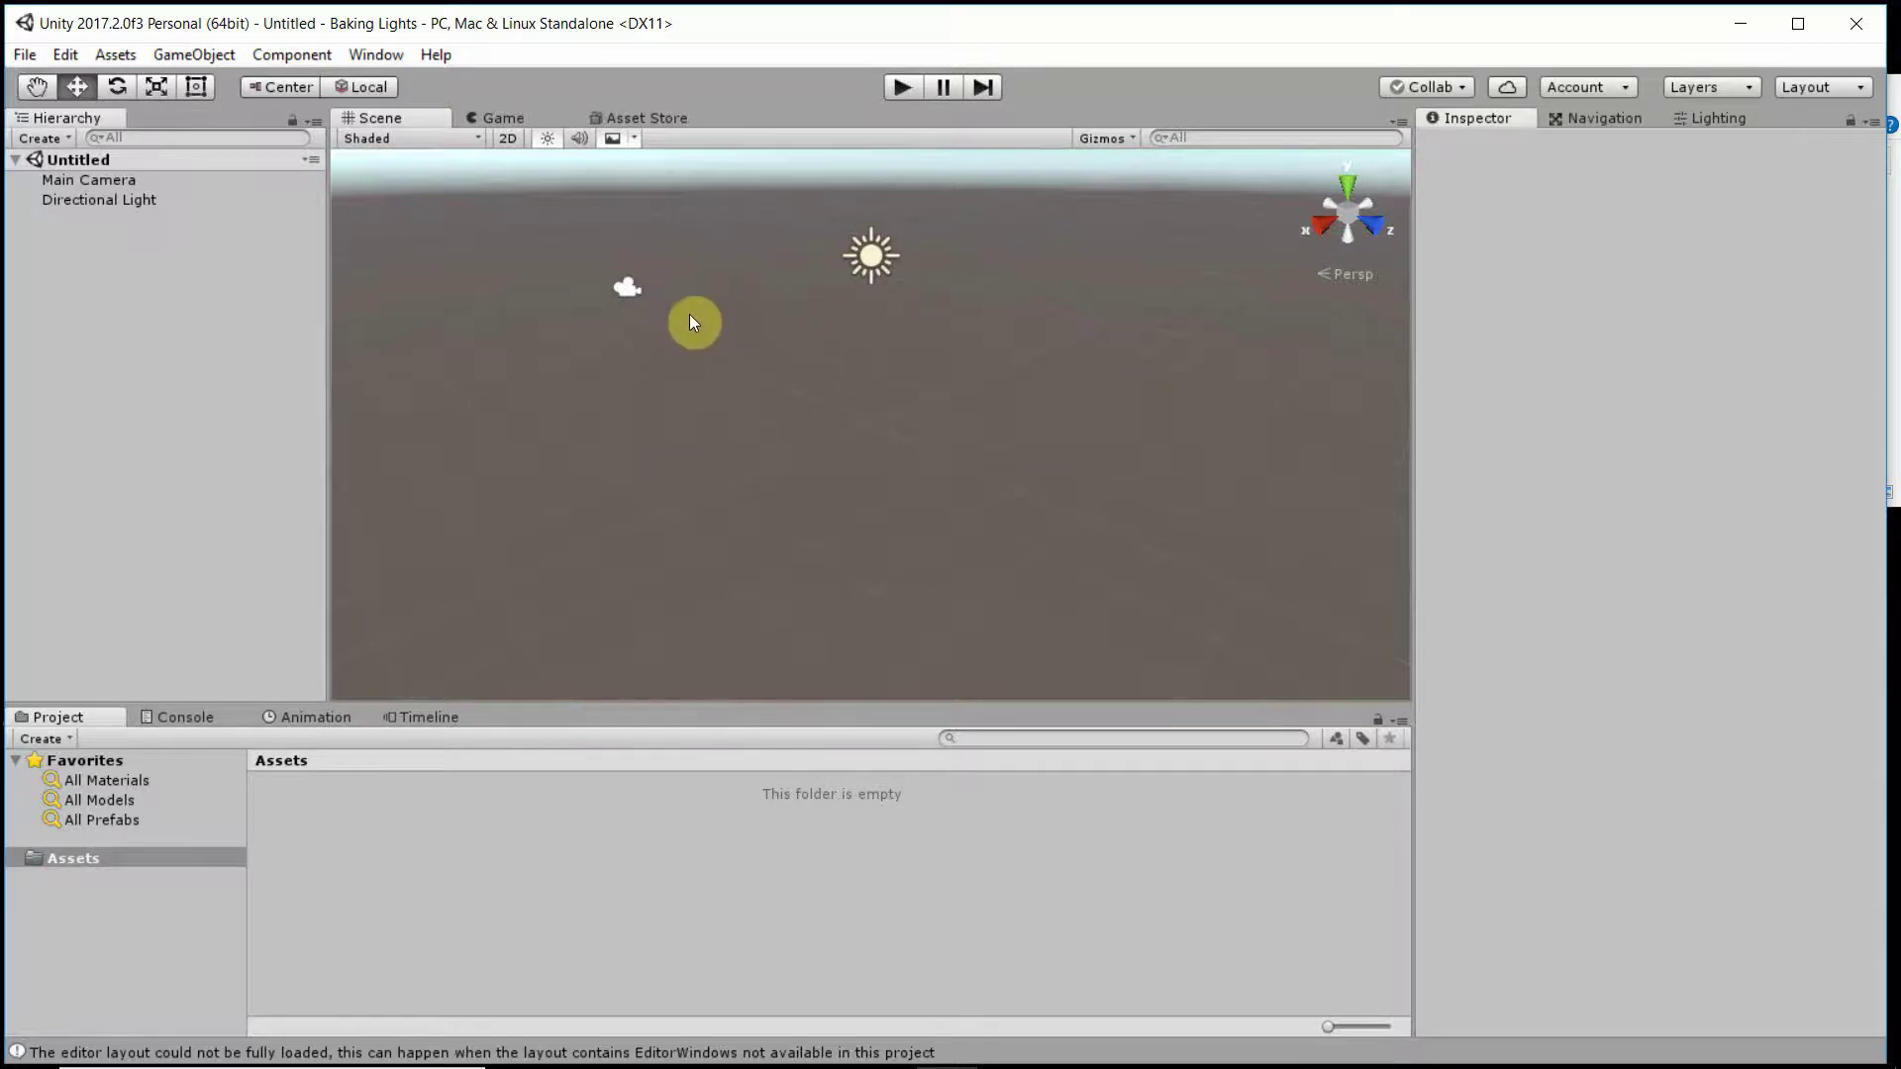
- In Build Settings' Player Settings, set the Color Space to Linear
click(24, 56)
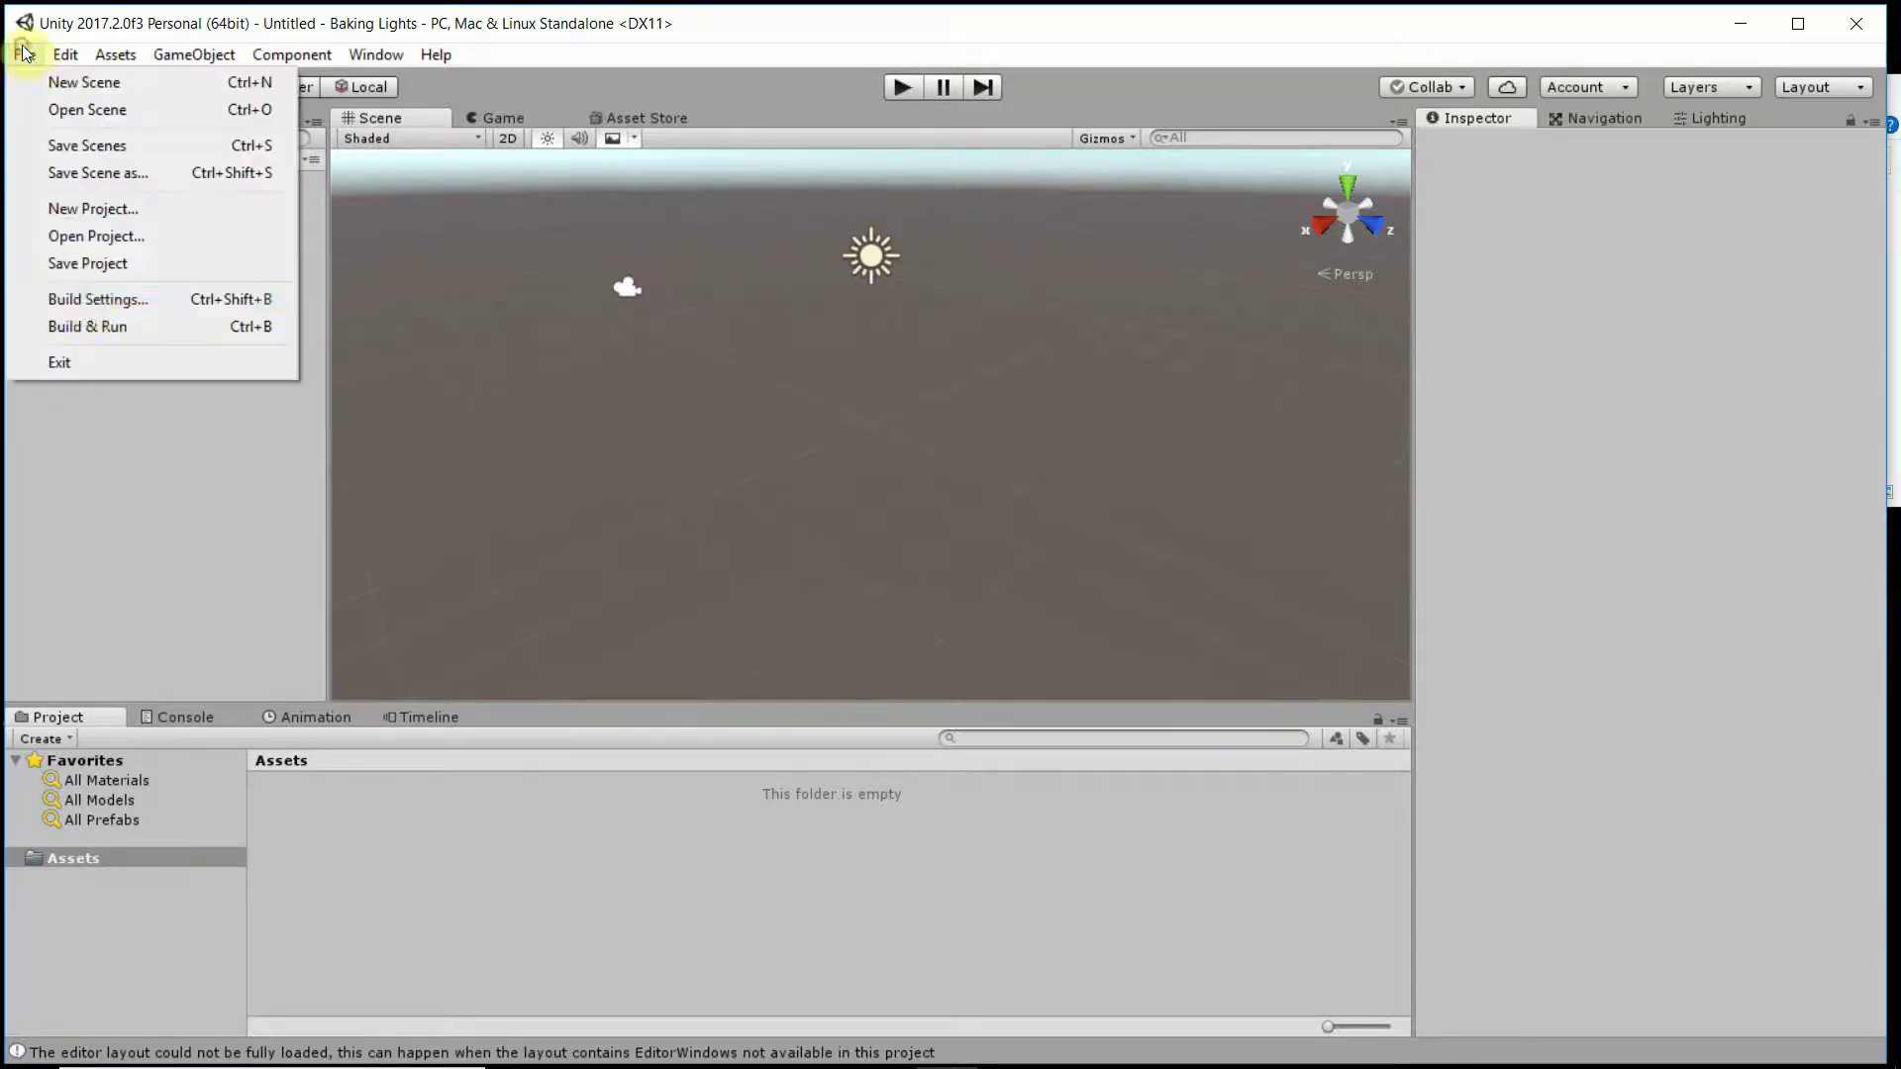
click(110, 297)
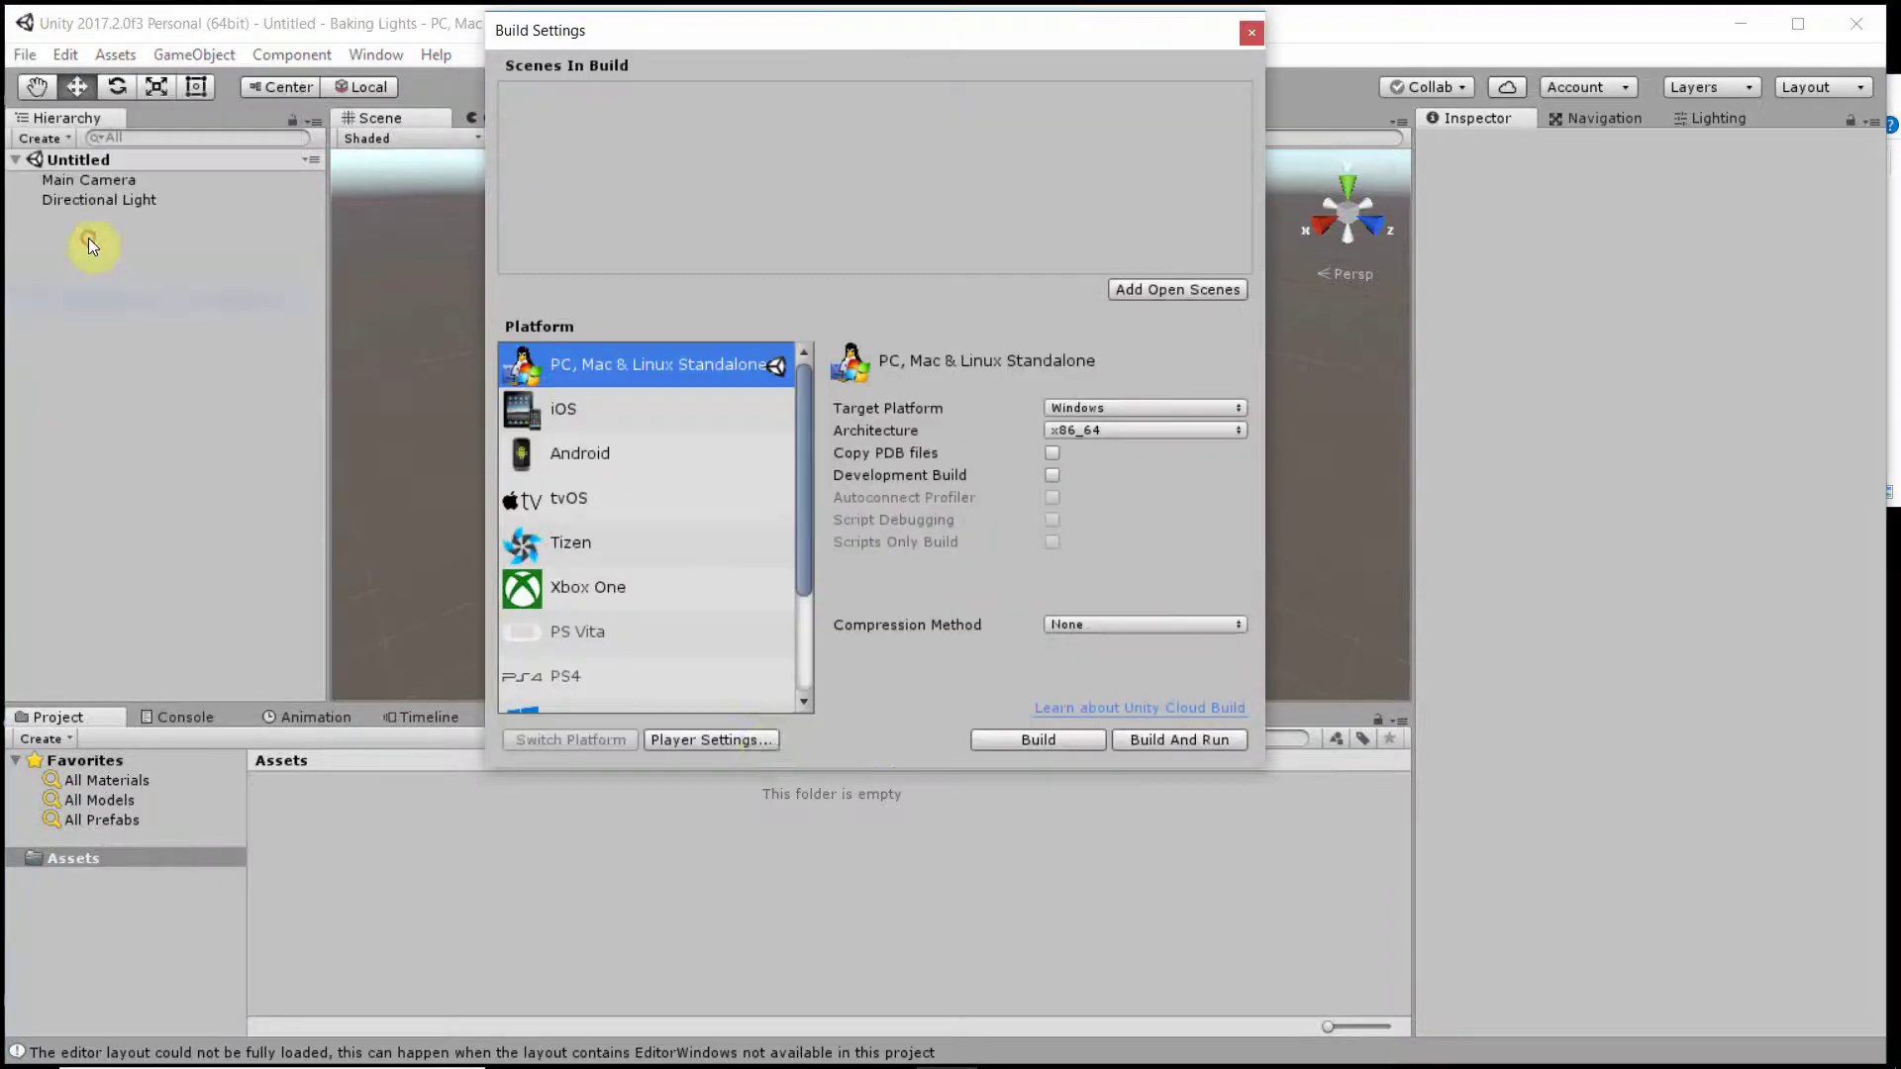
click(722, 743)
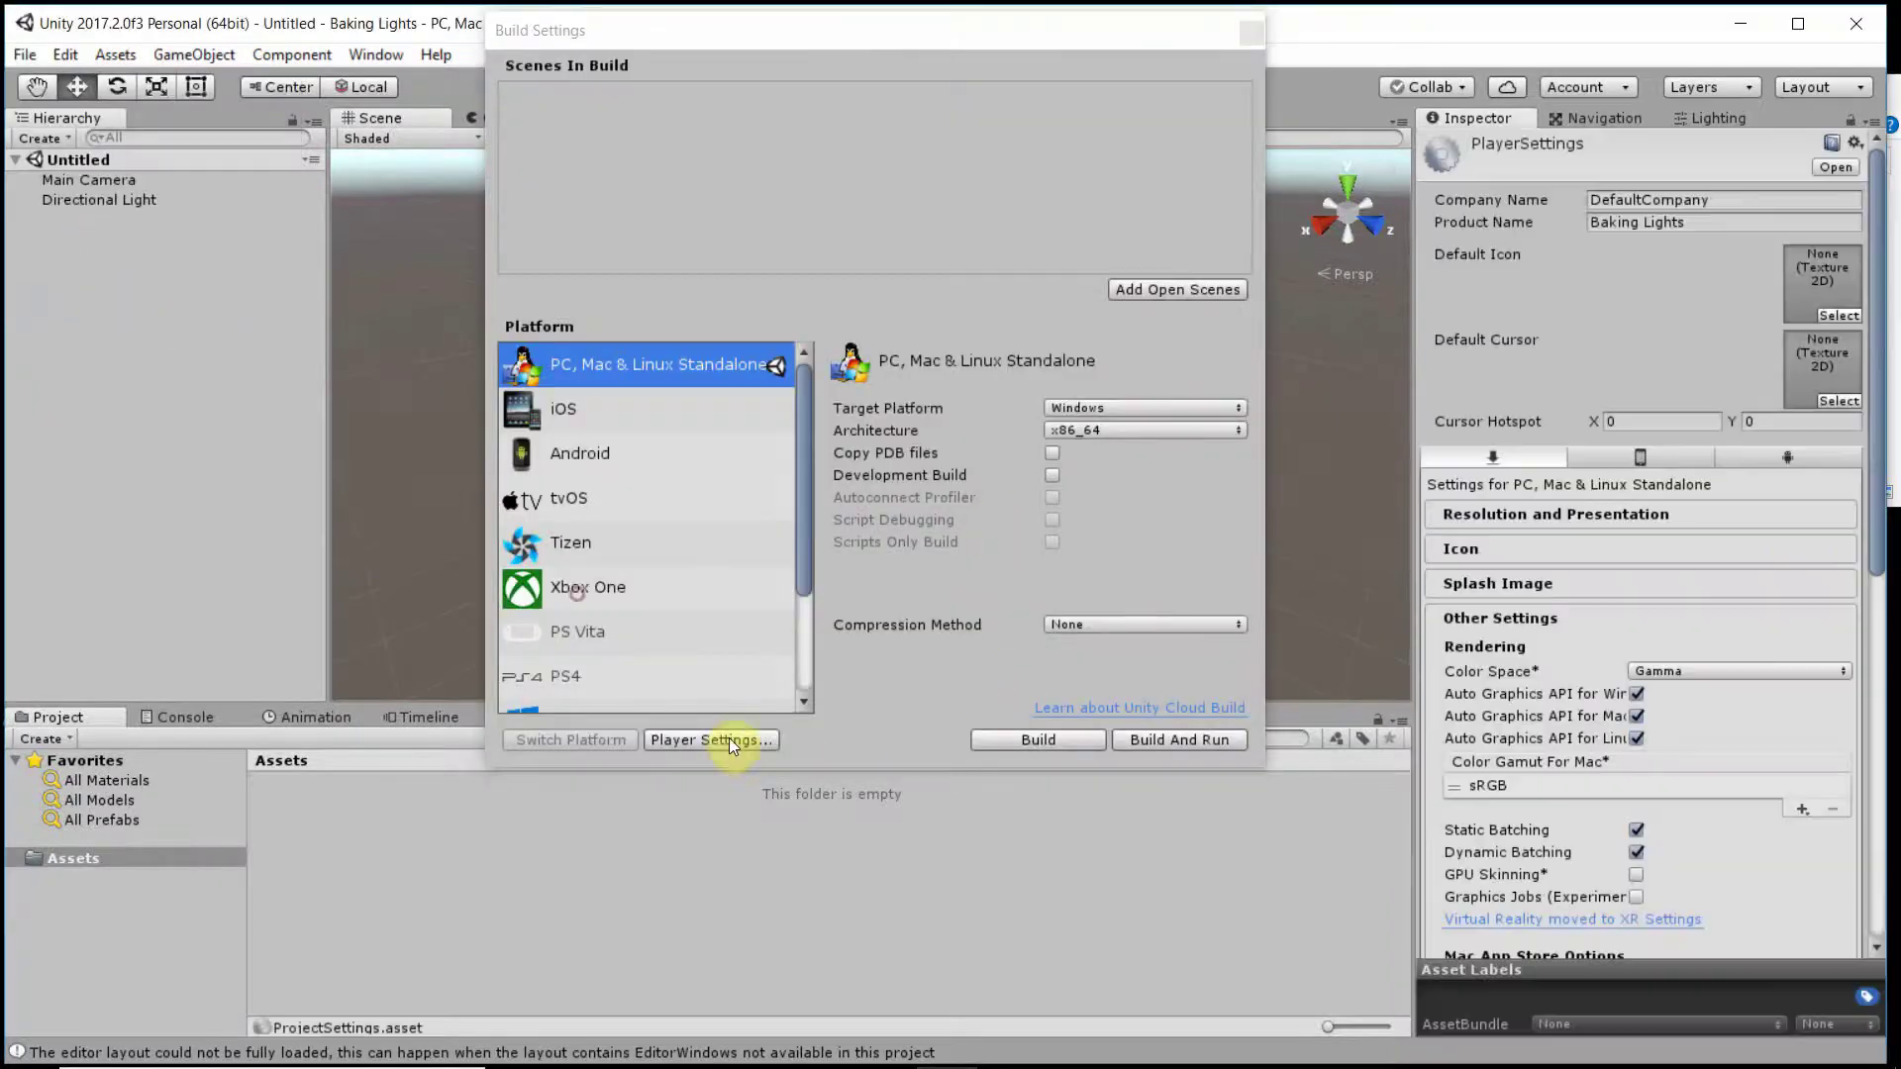
click(1730, 675)
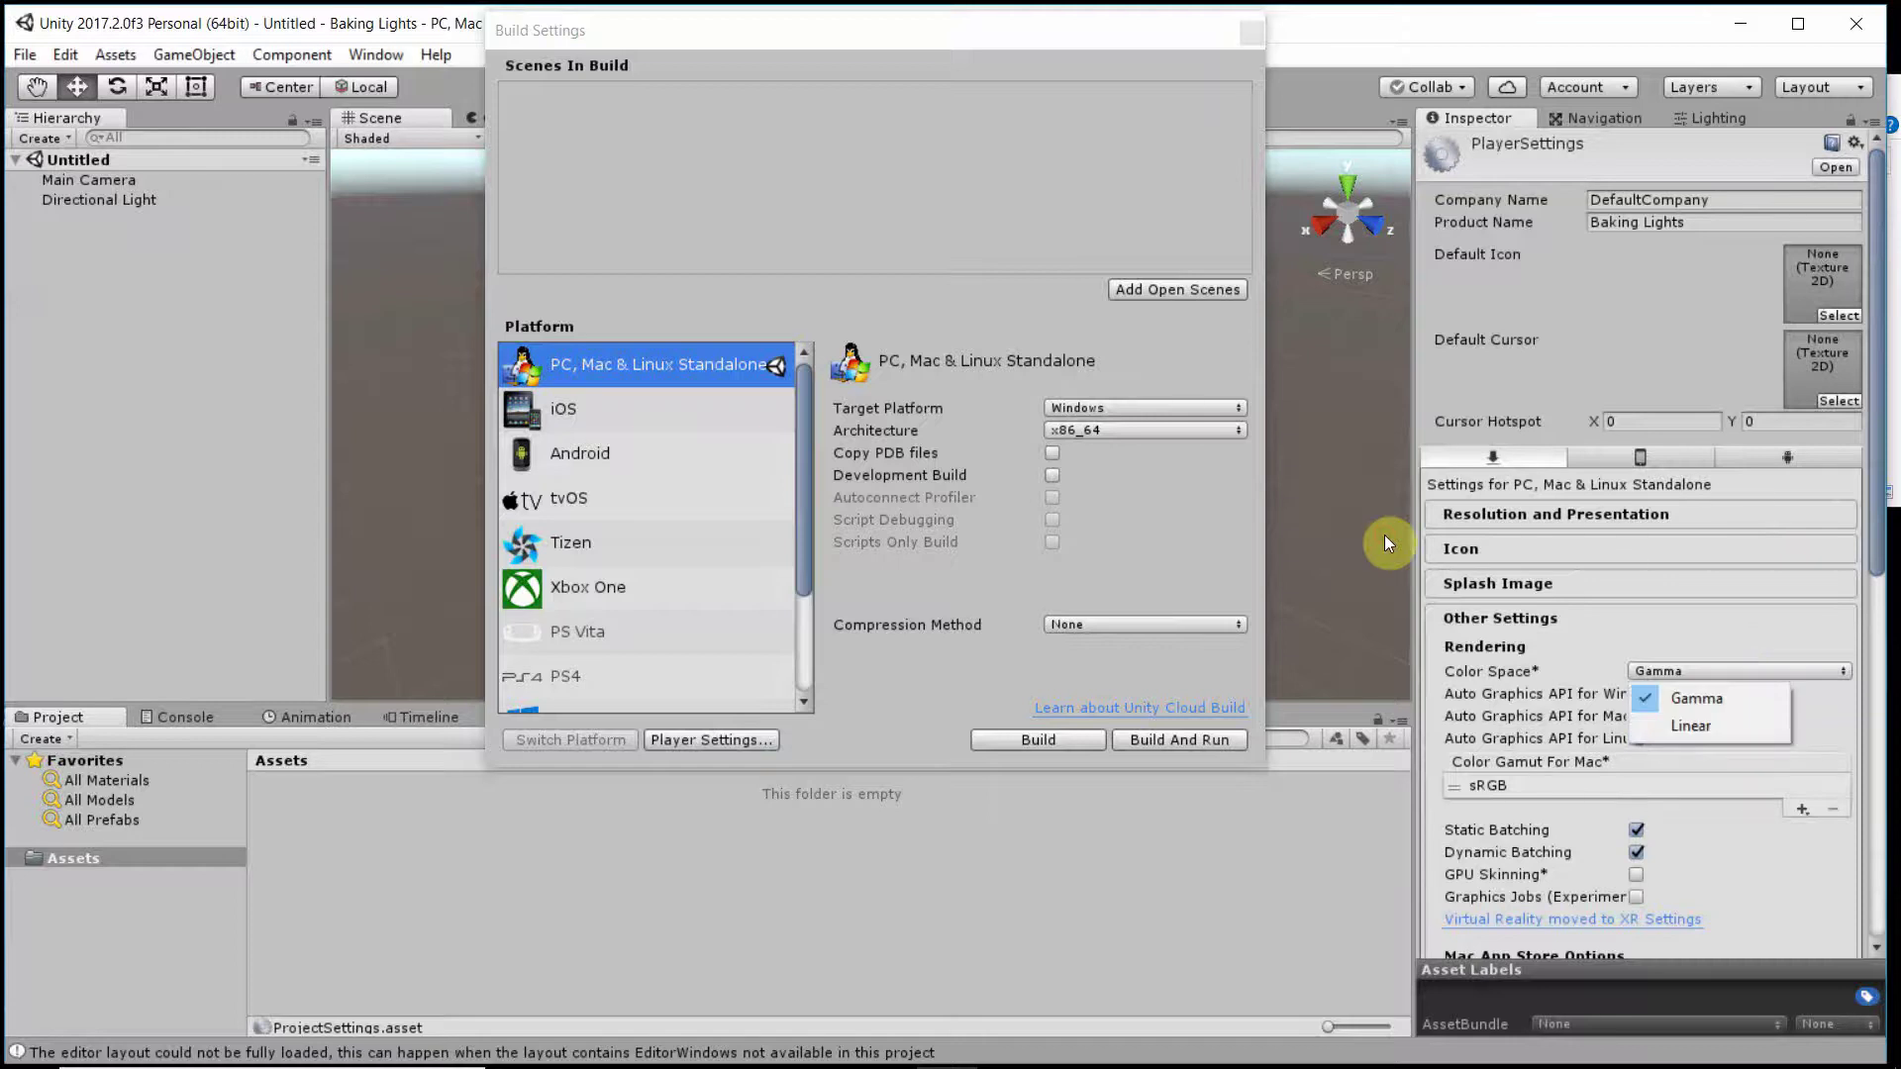
click(1719, 720)
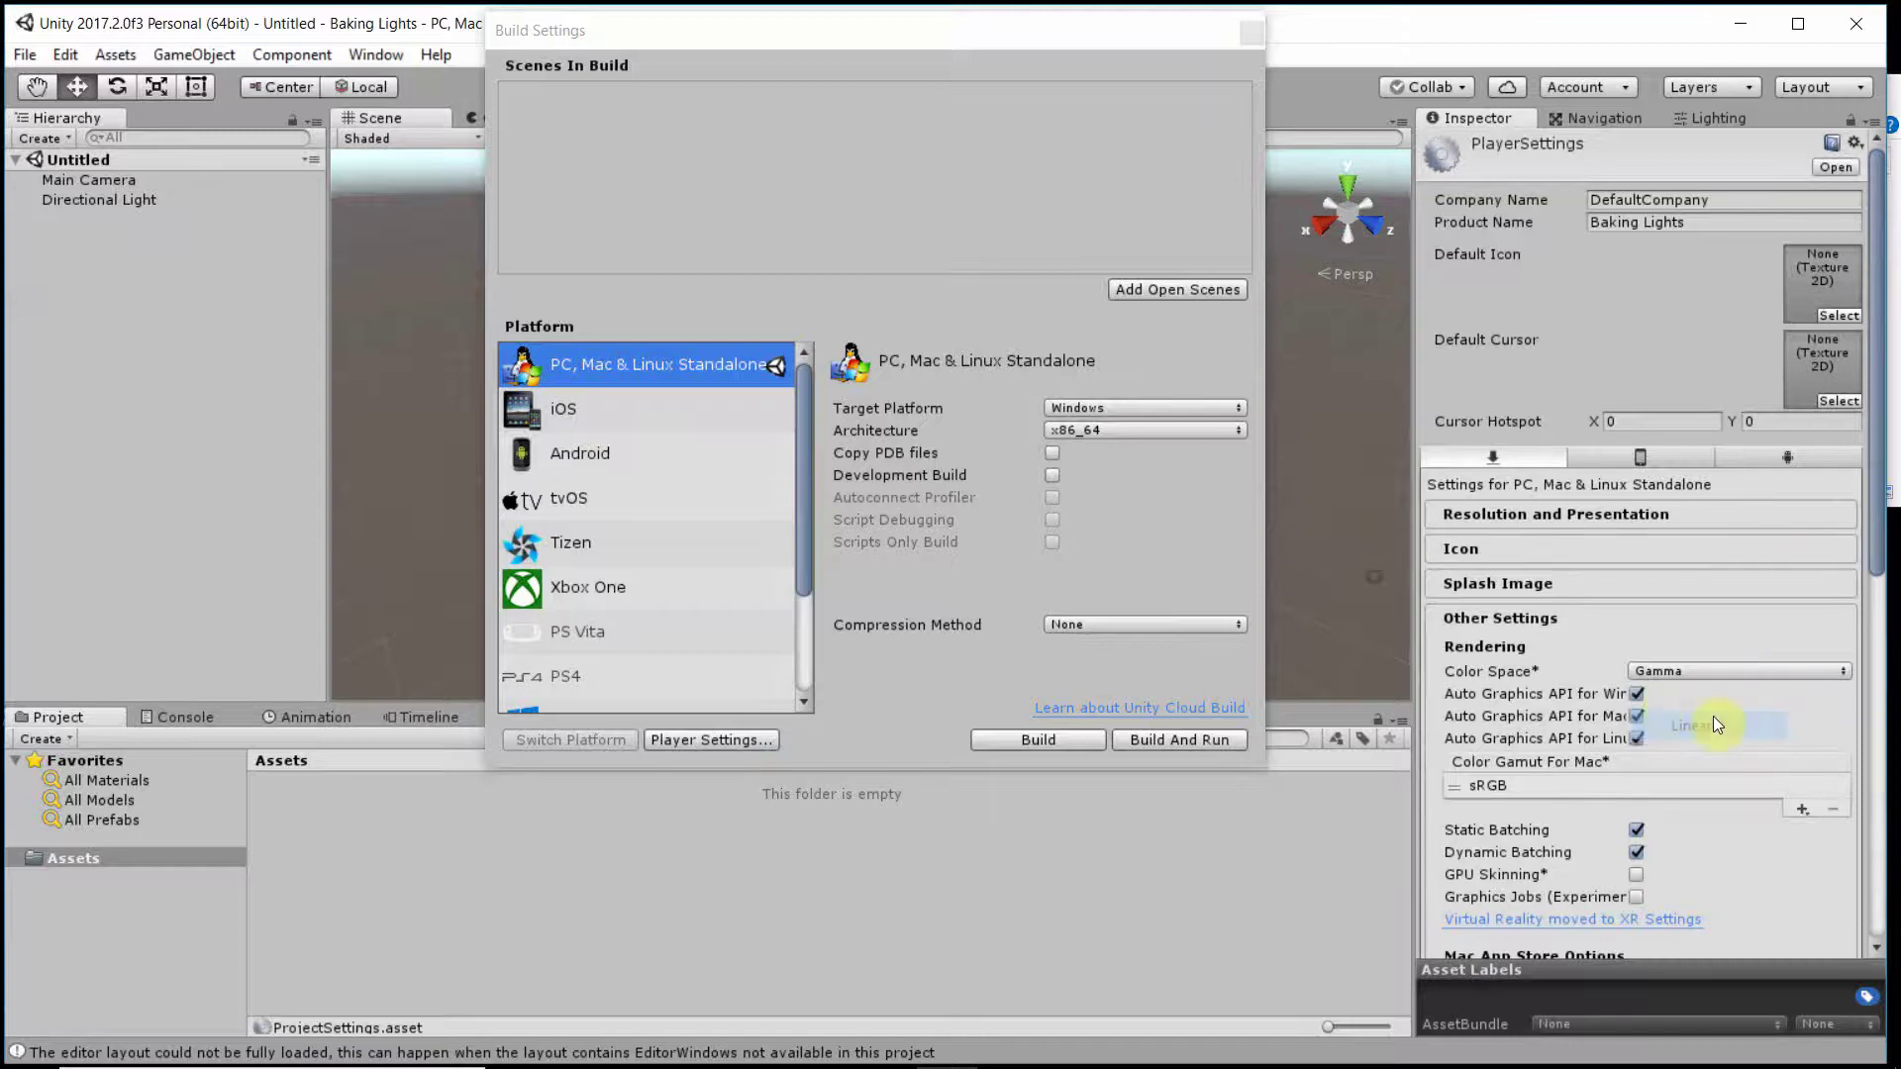
- Turn off Auto Graphics API for Windows and remove Direct3D9, leaving Direct3D11 only
click(1637, 693)
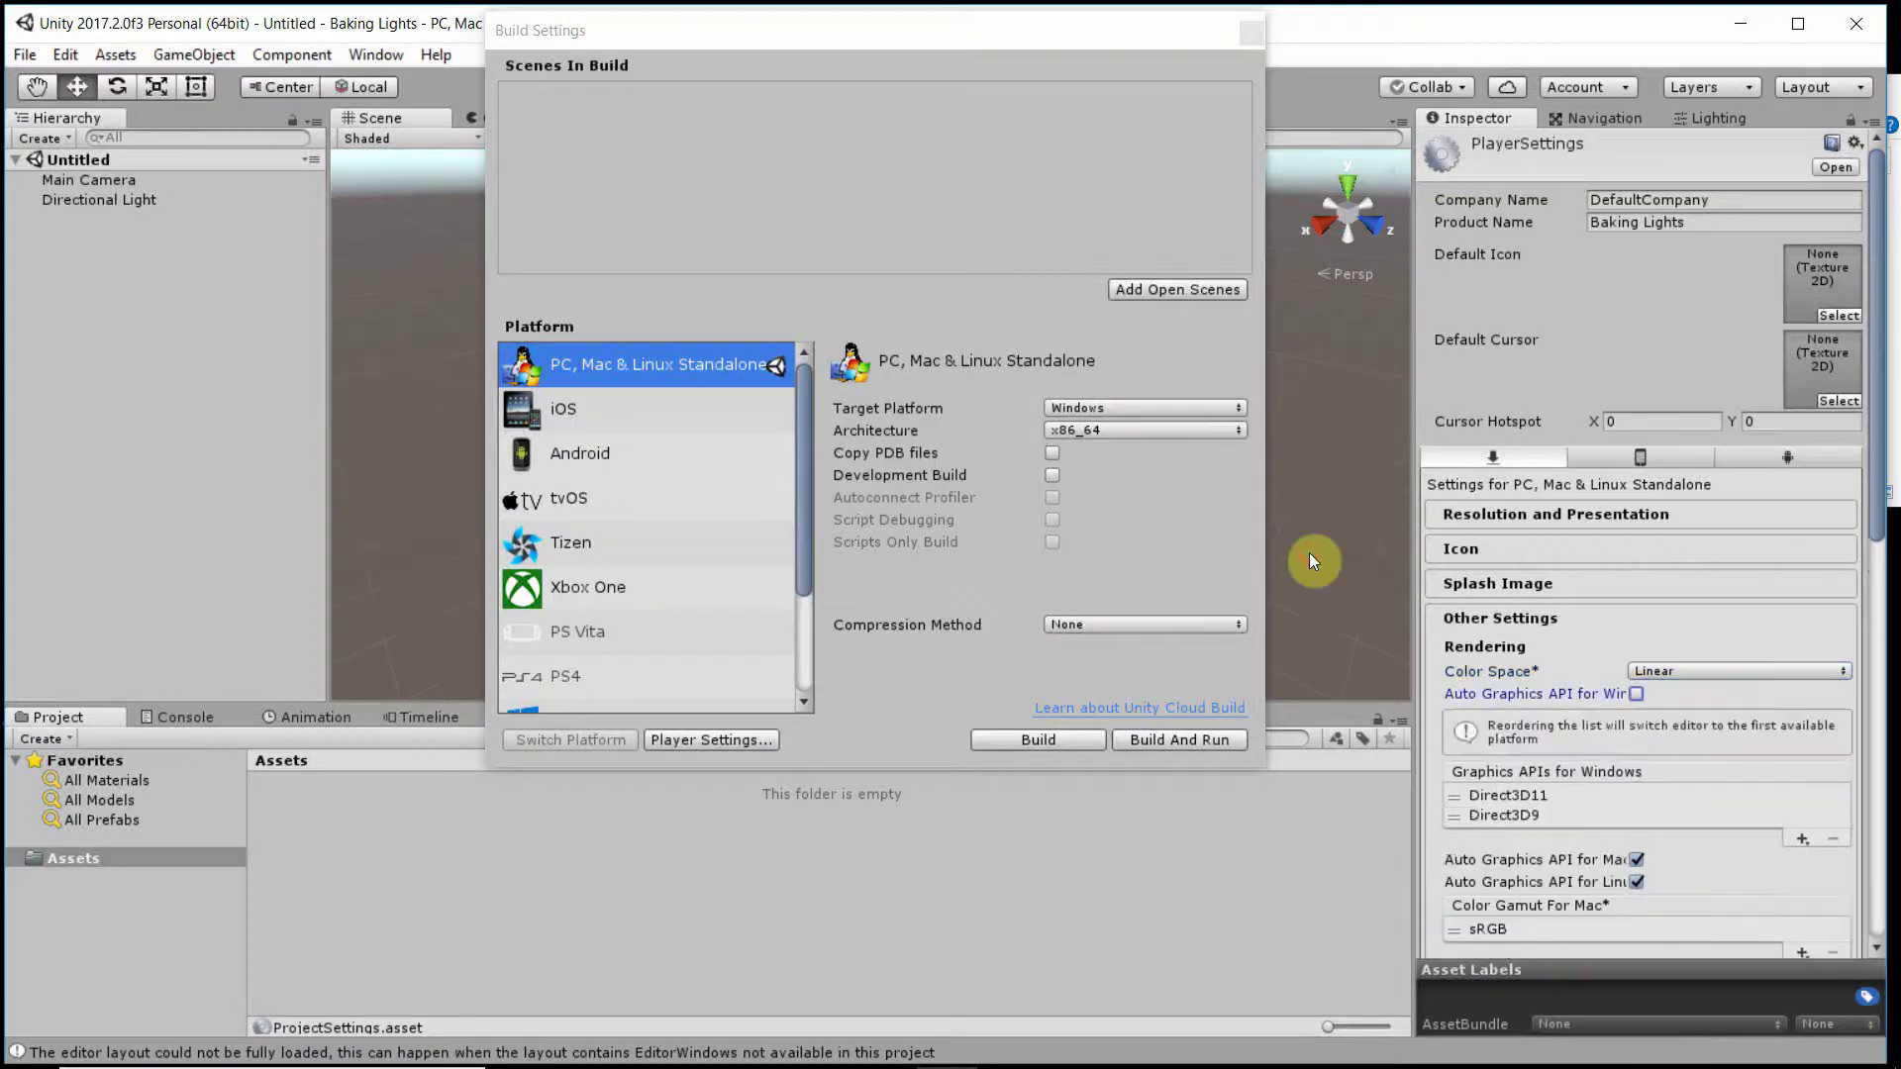
click(1533, 815)
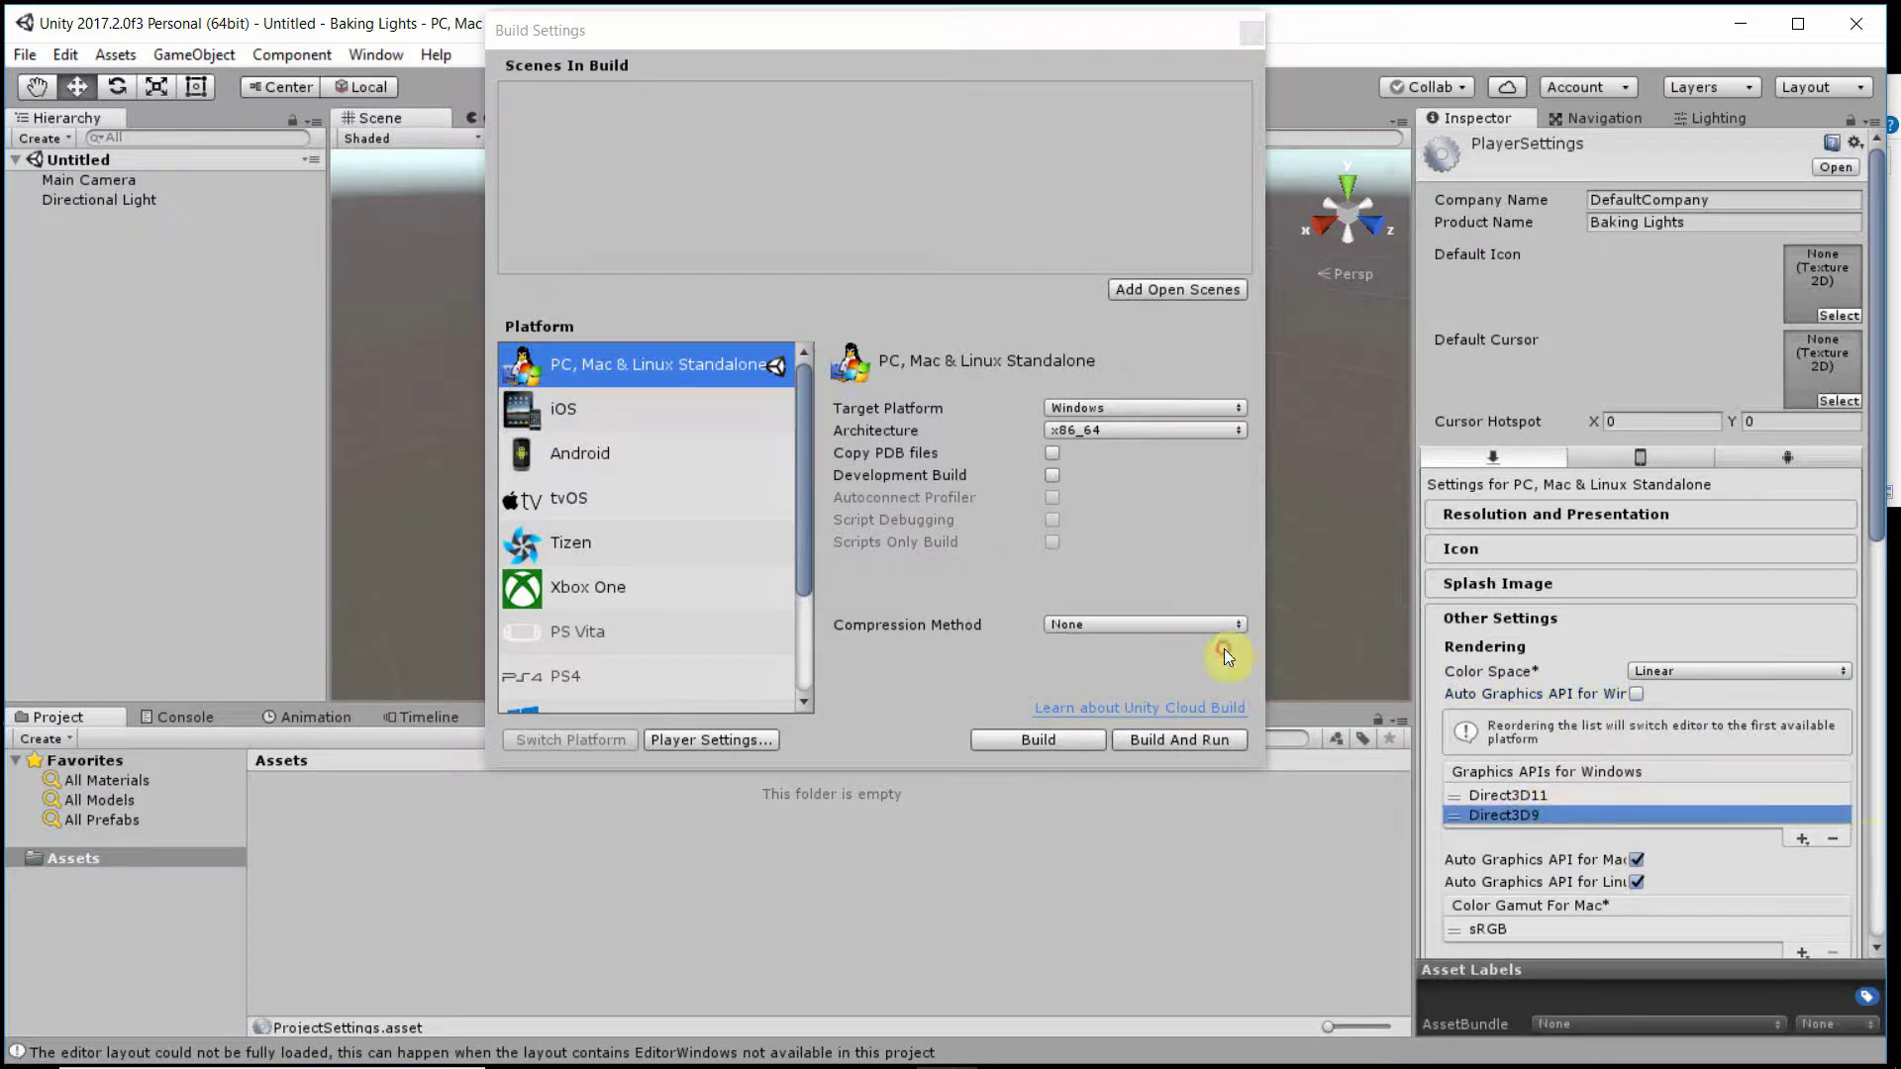
click(1833, 838)
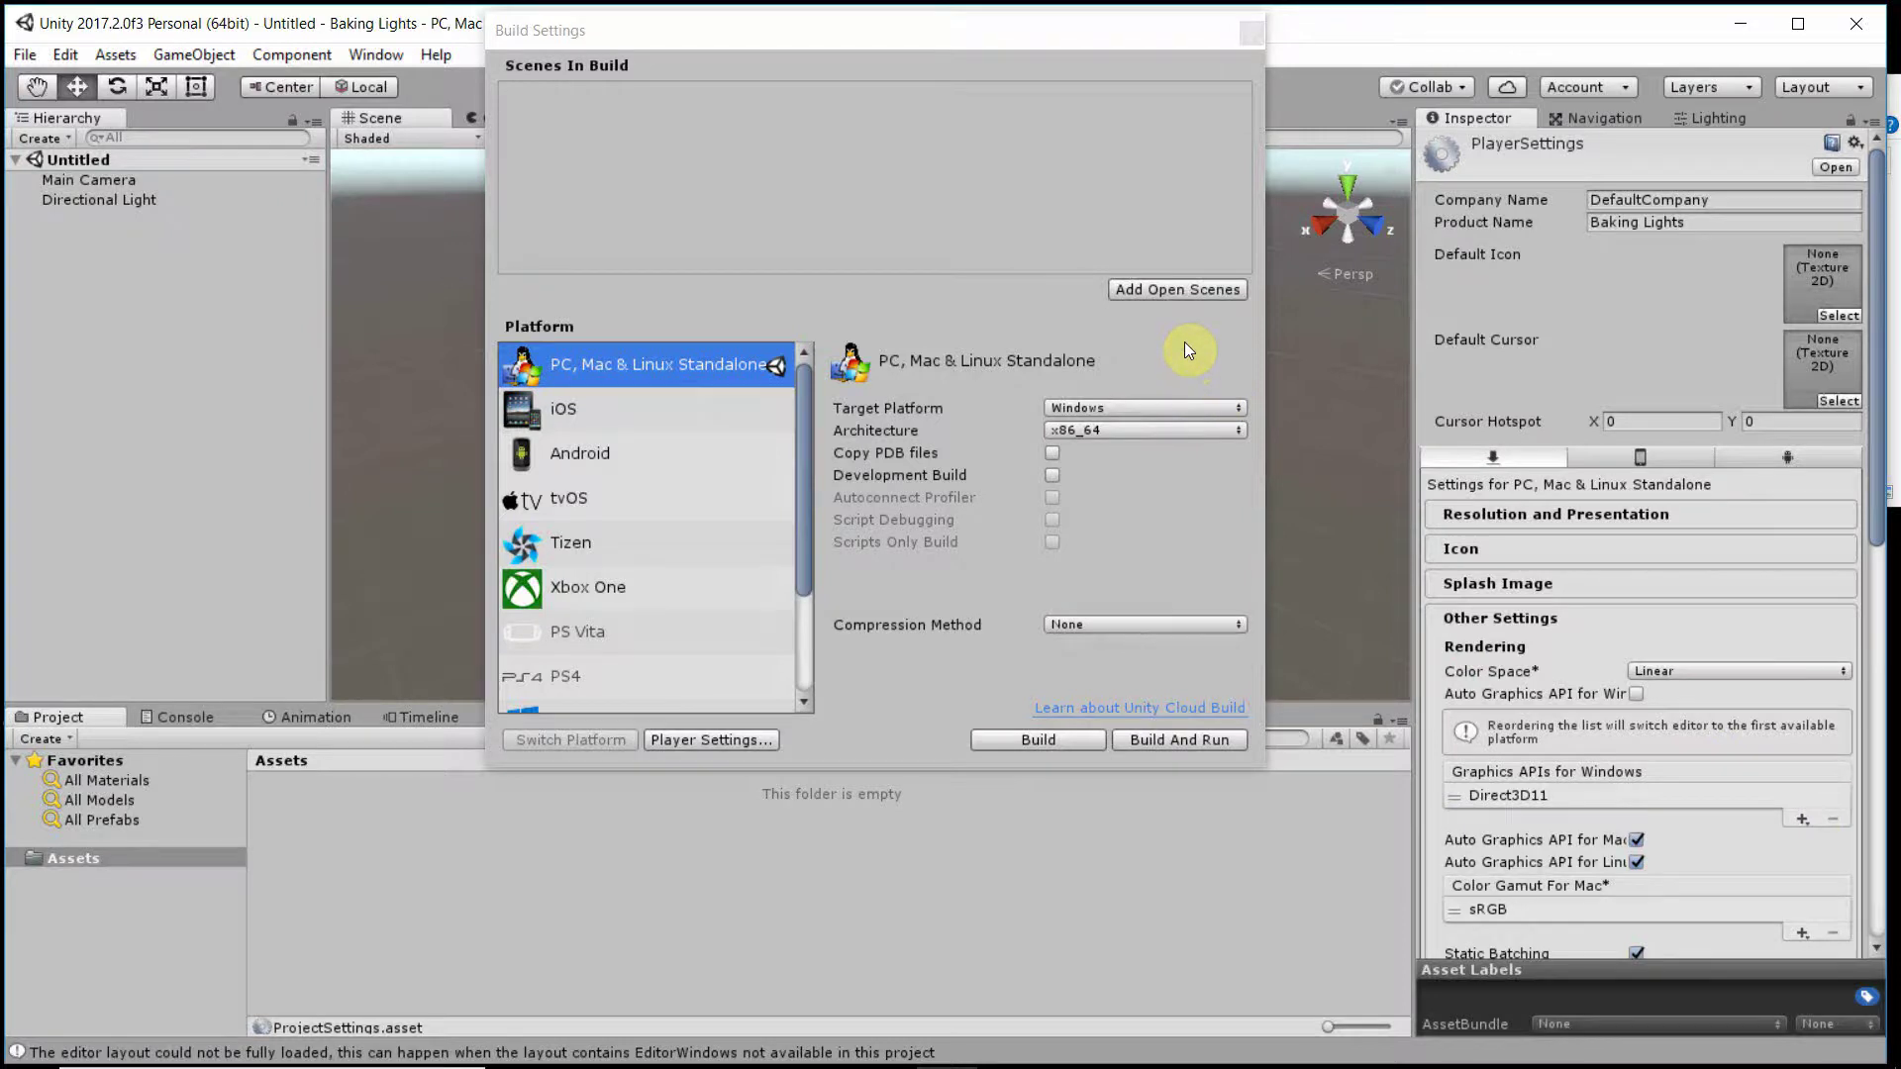
click(1252, 32)
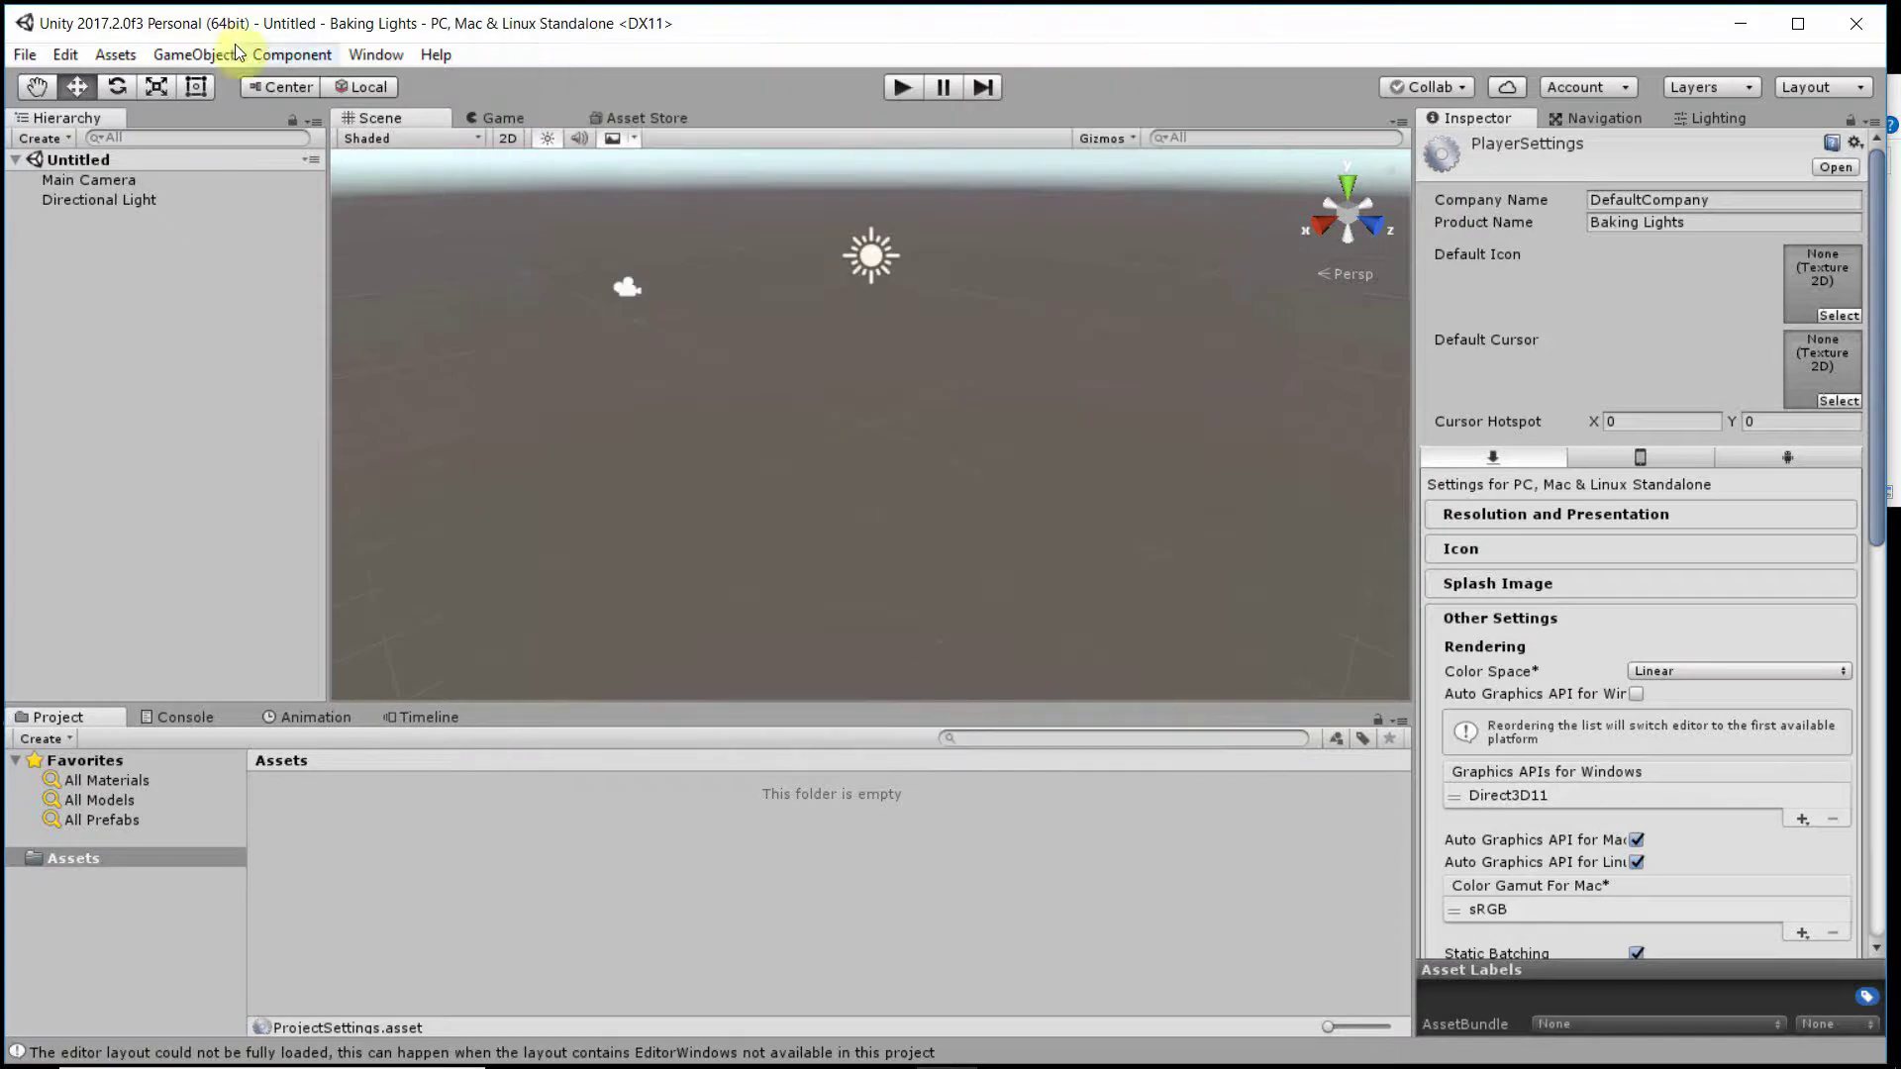
- In Graphics settings, uncheck Use Defaults for the Low, Medium and High tiers
click(63, 55)
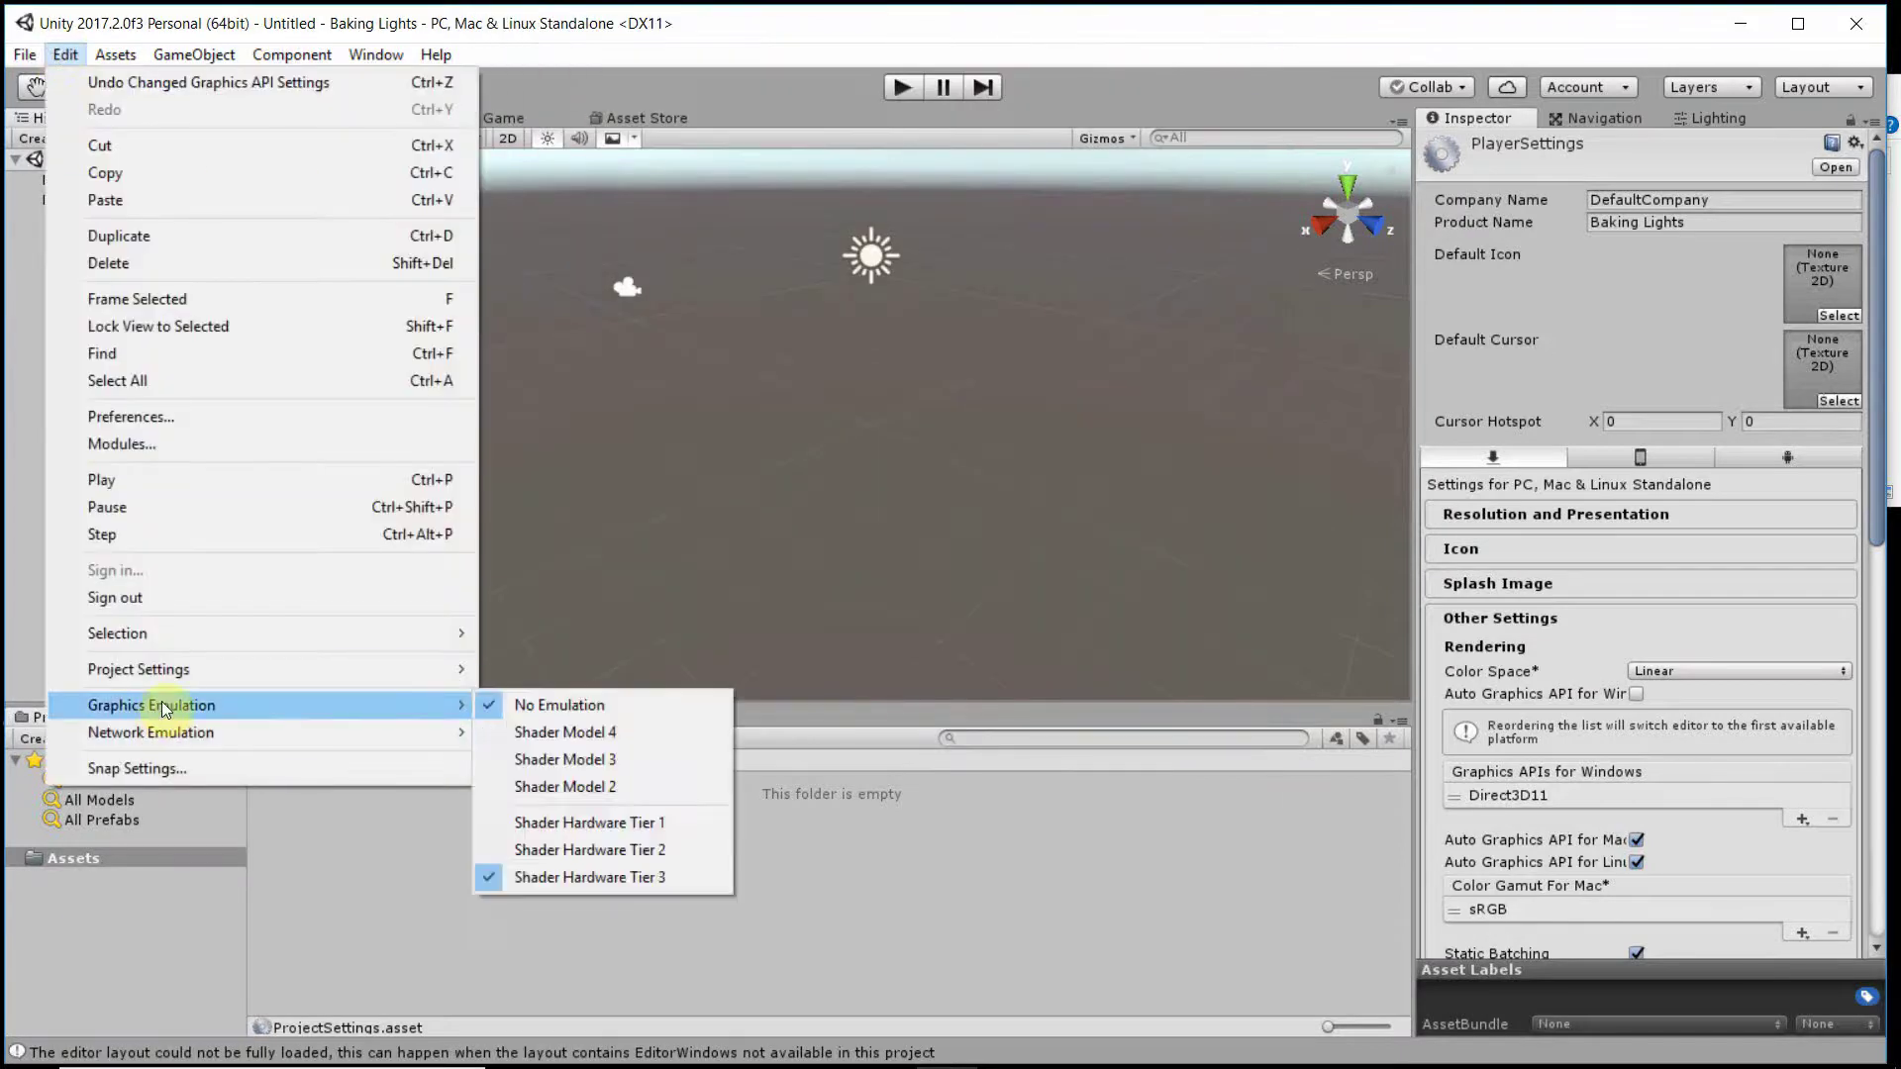
mouse_move(169, 671)
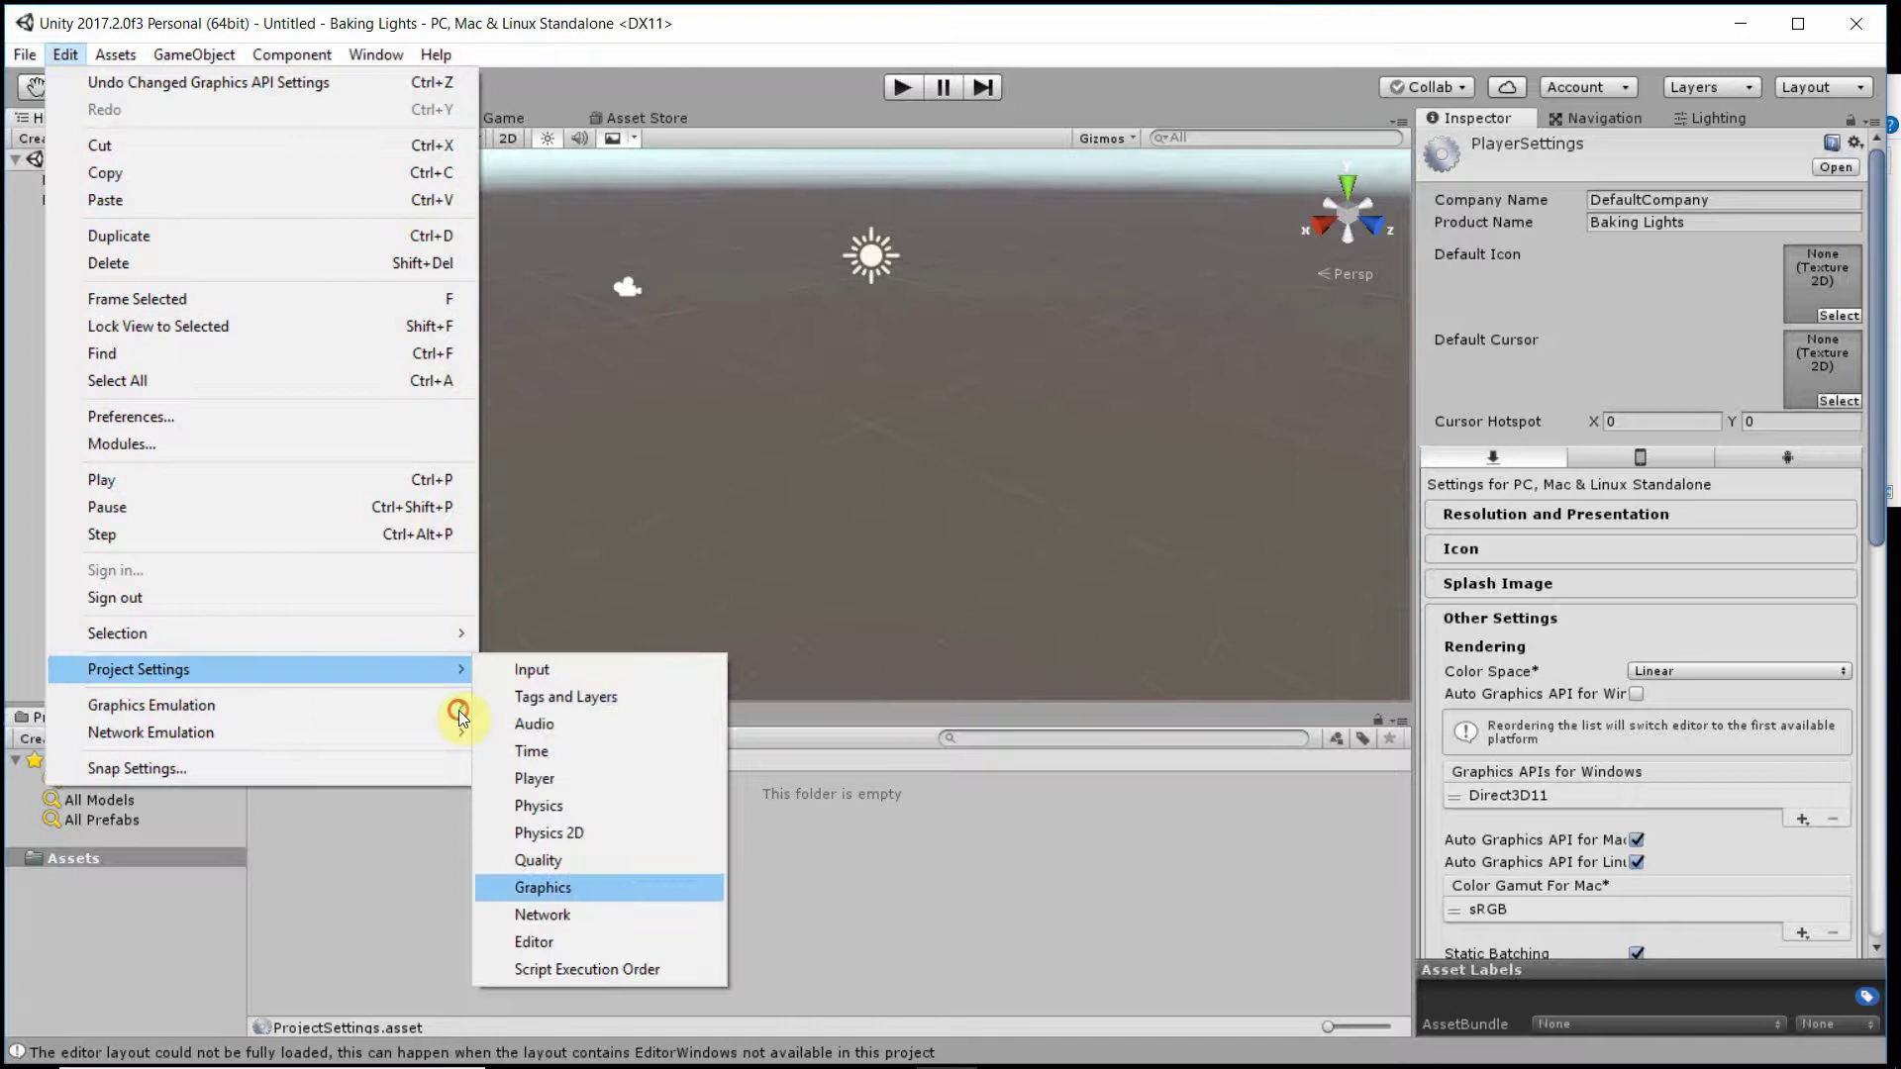
click(543, 888)
click(1845, 399)
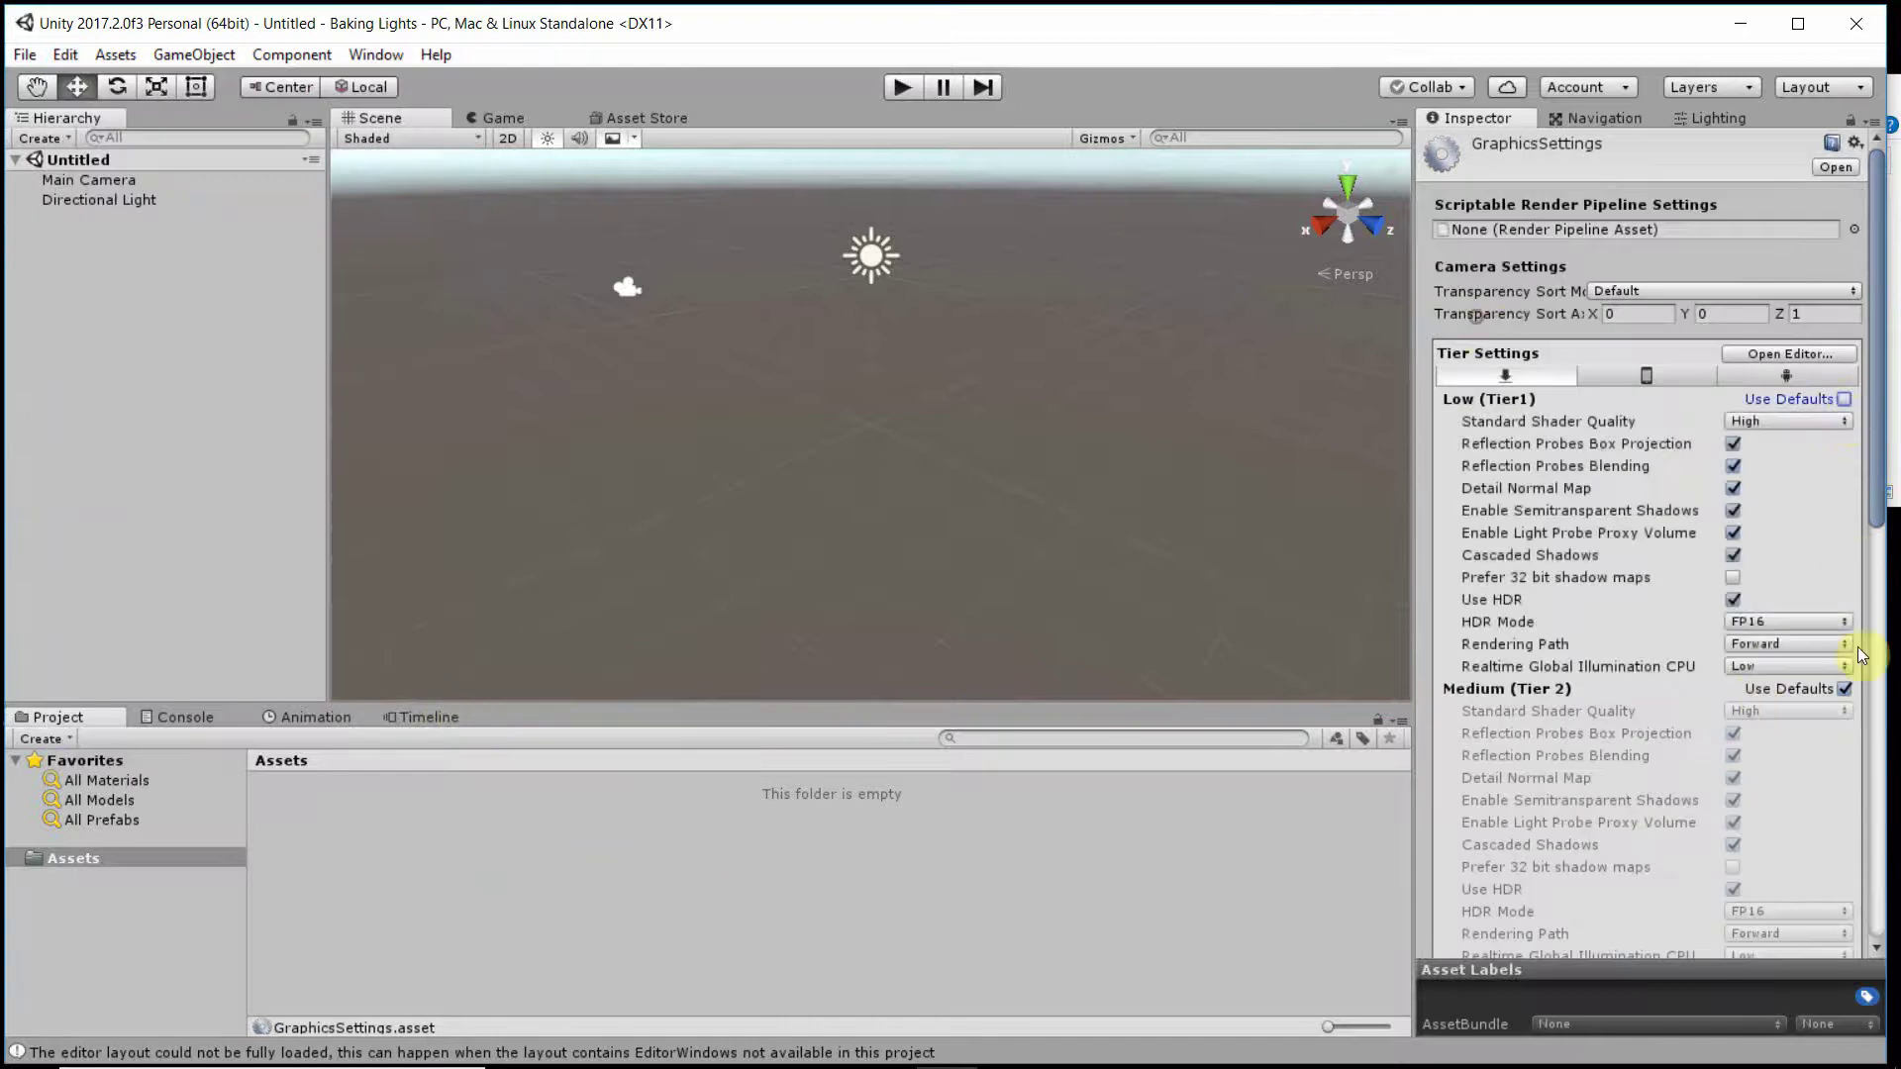
click(1844, 689)
scroll(1840, 733, down, 2)
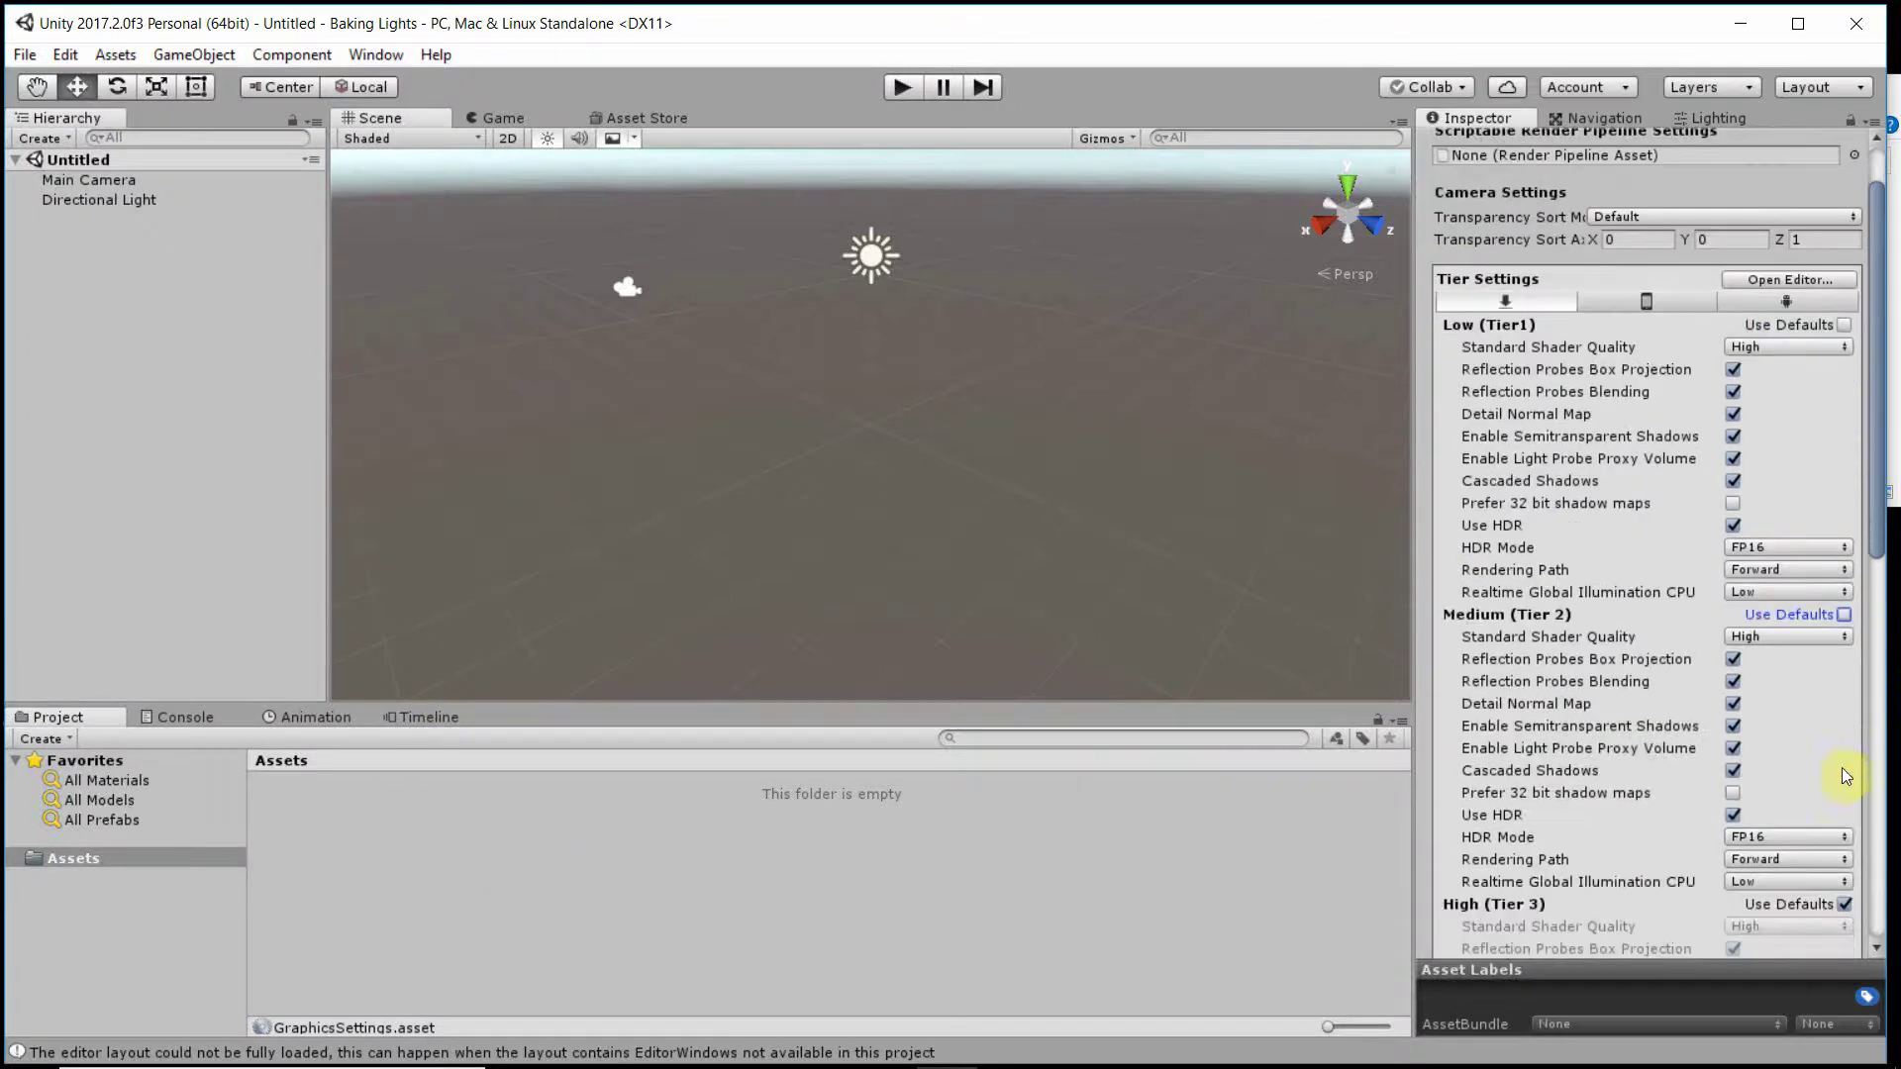
click(1844, 904)
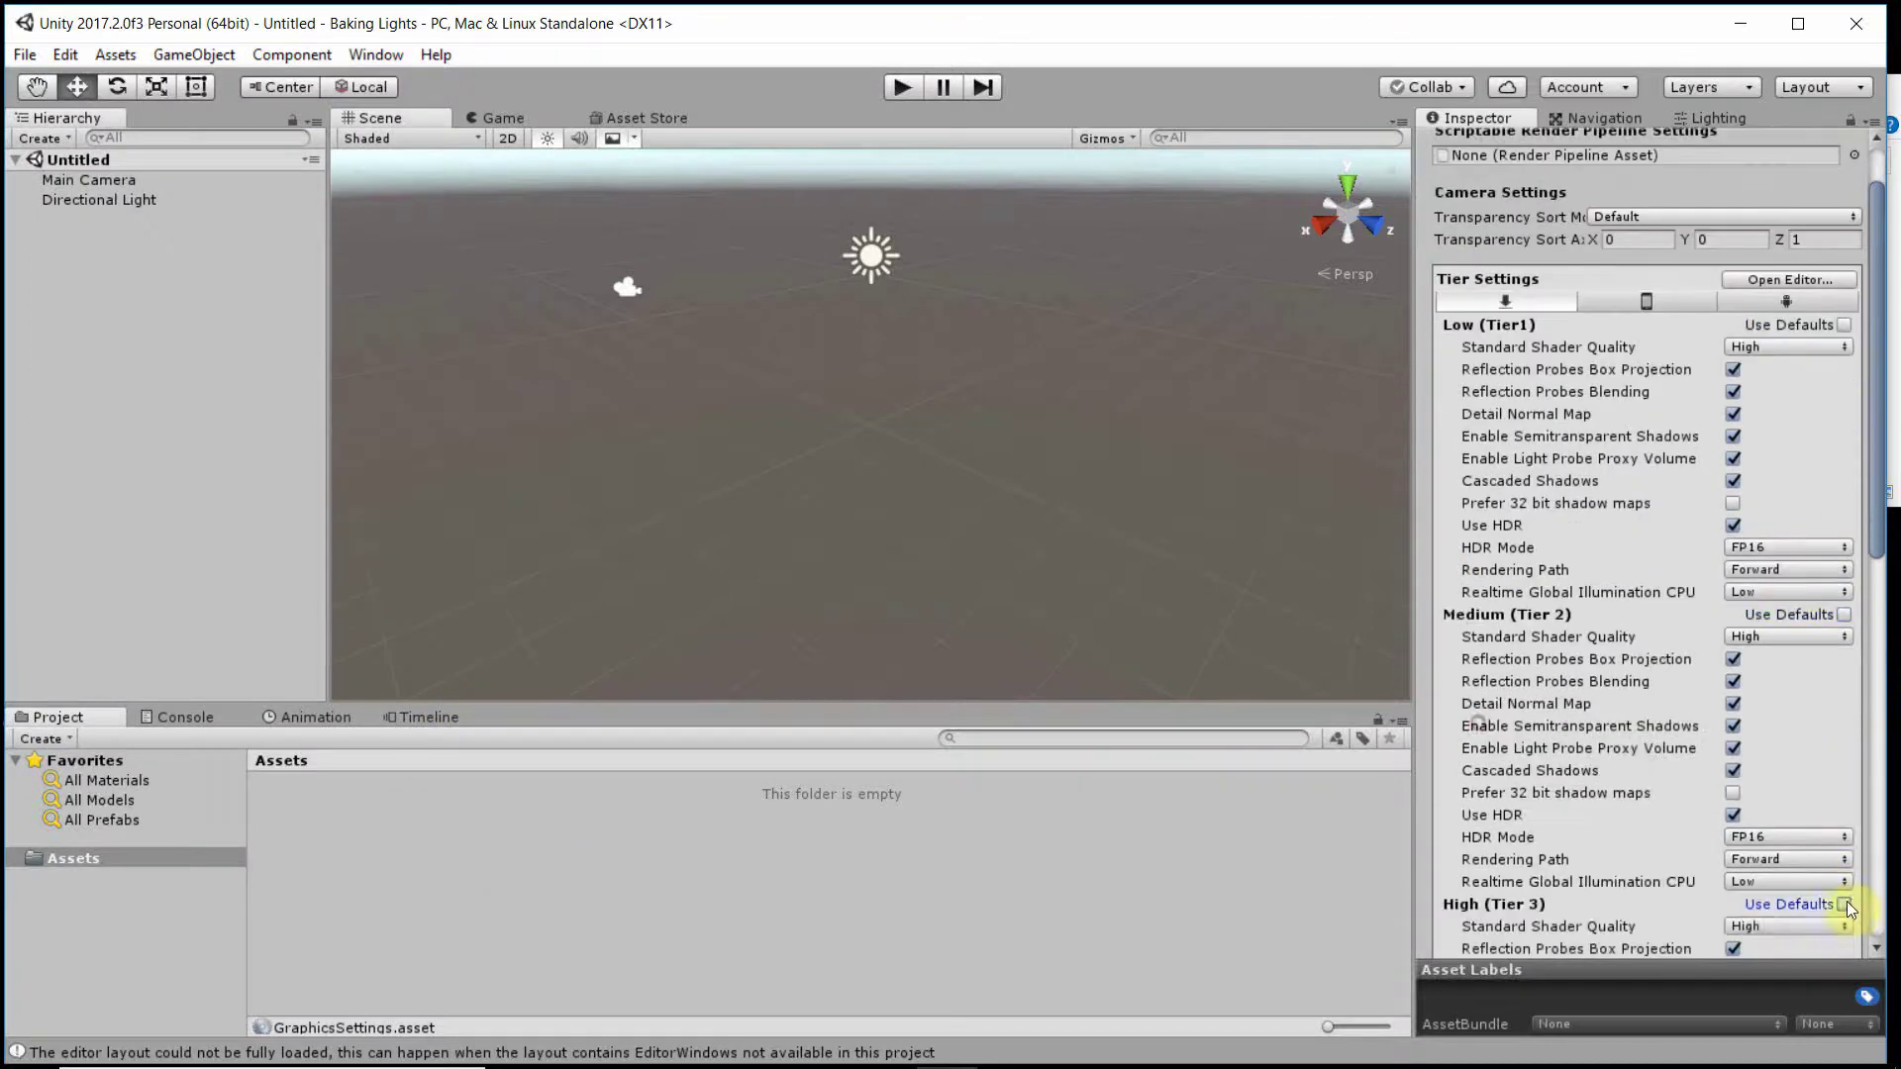
- Set all three tiers' Rendering Path to Deferred, then narrow the editor to reveal File Explorer
click(1806, 568)
click(1768, 624)
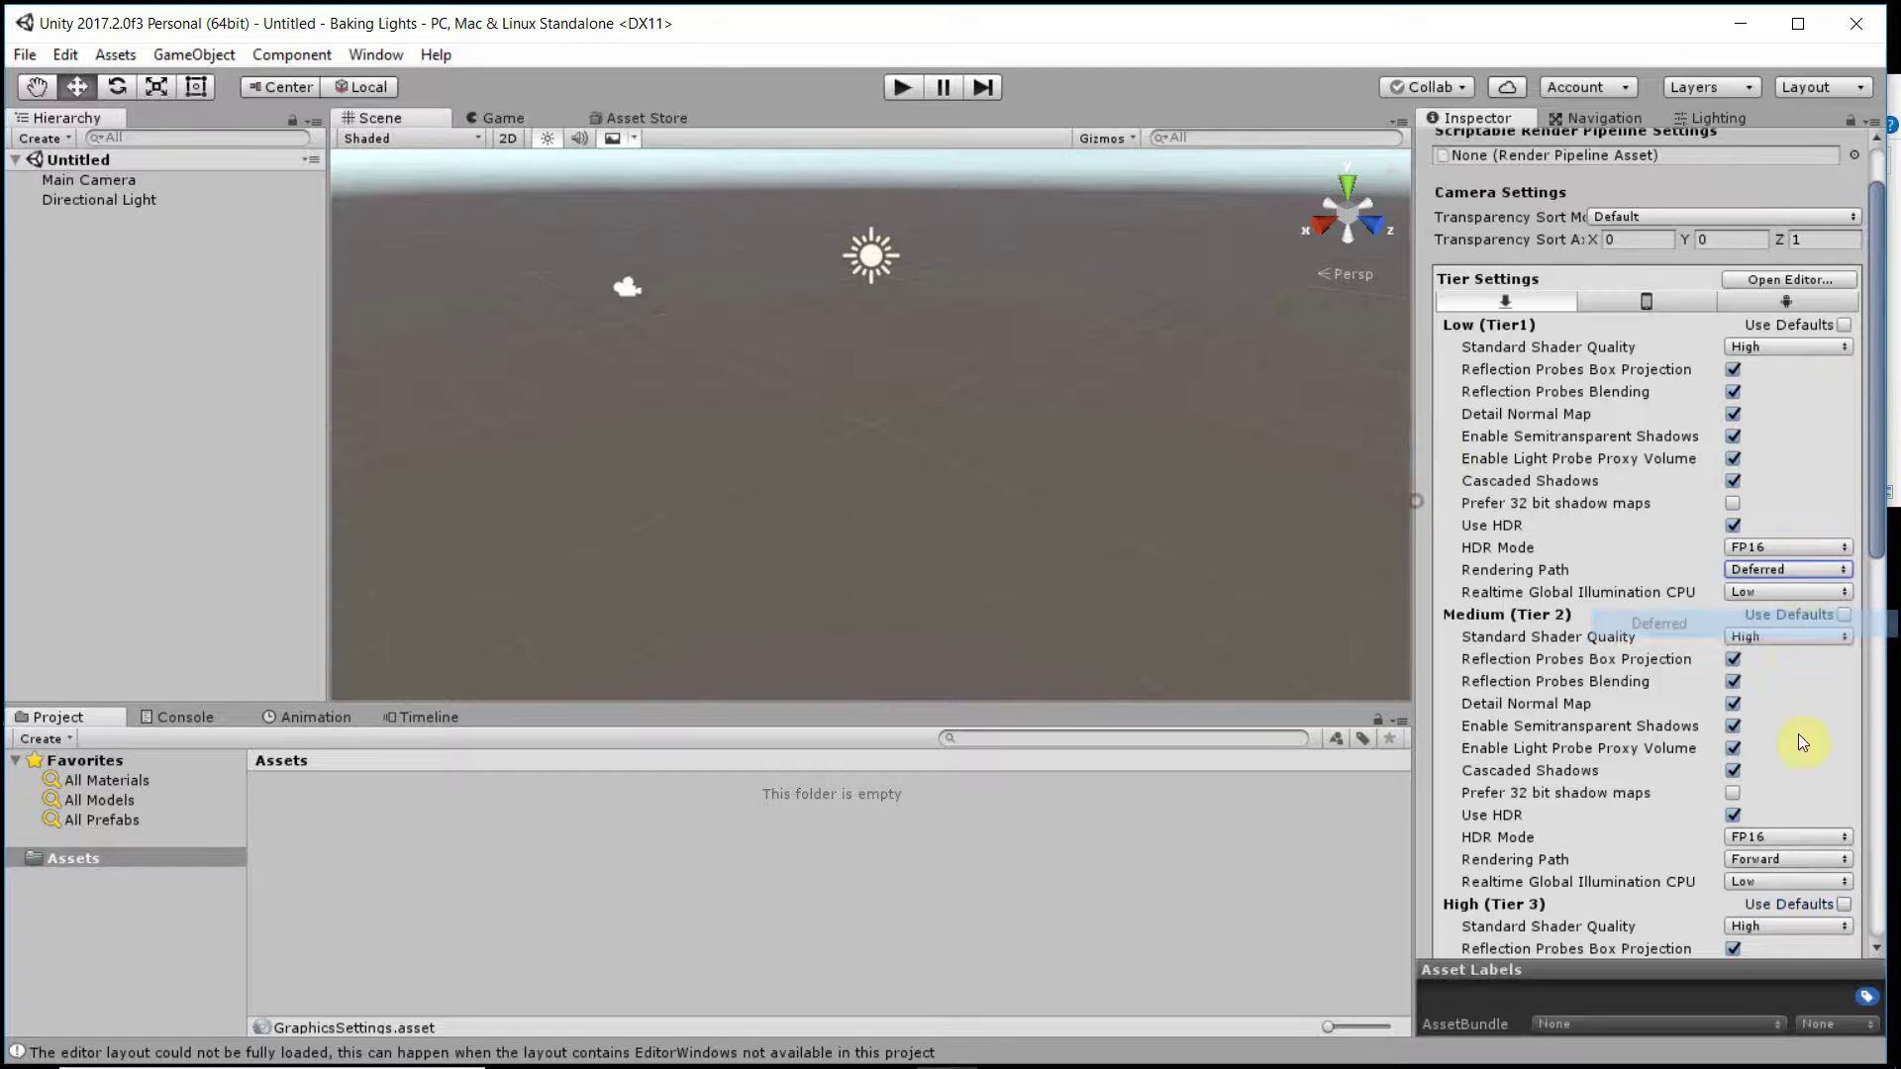
click(1792, 859)
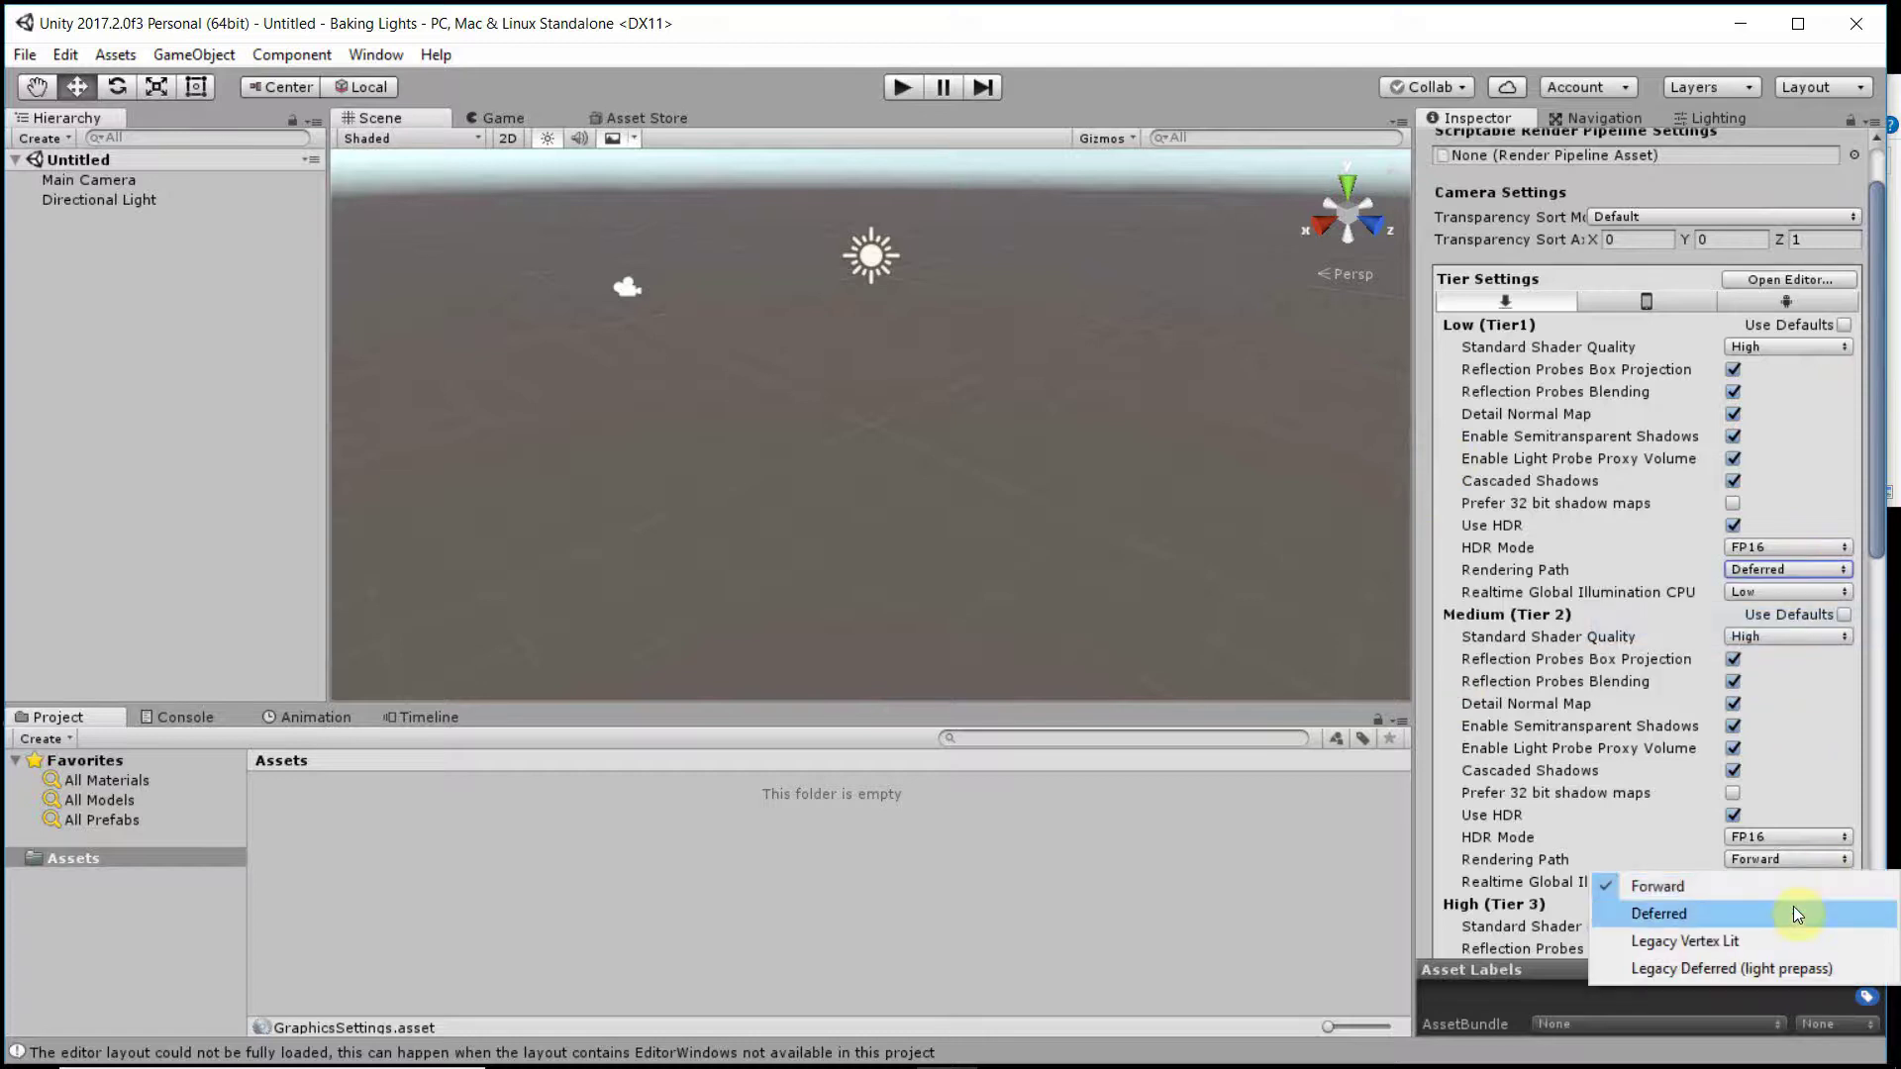
click(1796, 911)
scroll(1794, 846, down, 4)
click(1803, 855)
click(1776, 903)
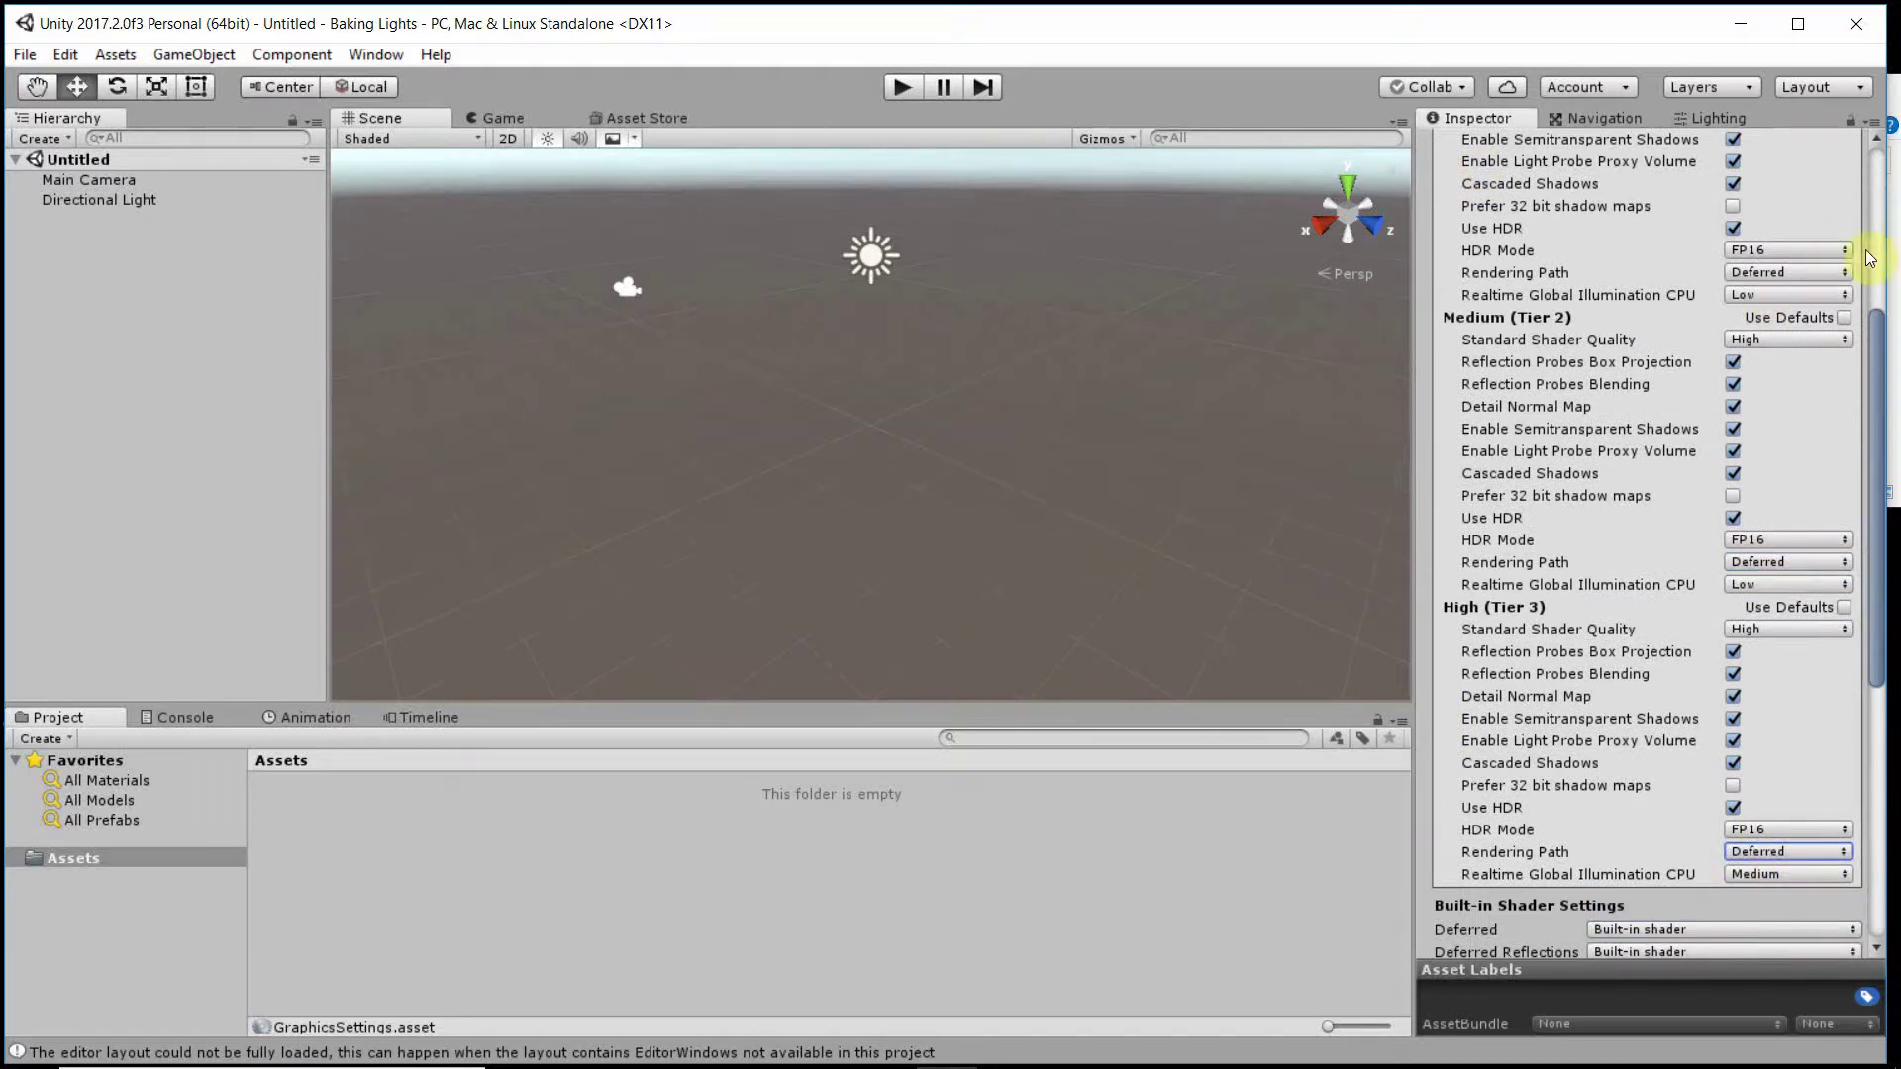
drag(1887, 244, 1375, 239)
- Drag RamNatureLab3.FBX from File Explorer into Unity's Project Assets panel
click(1499, 264)
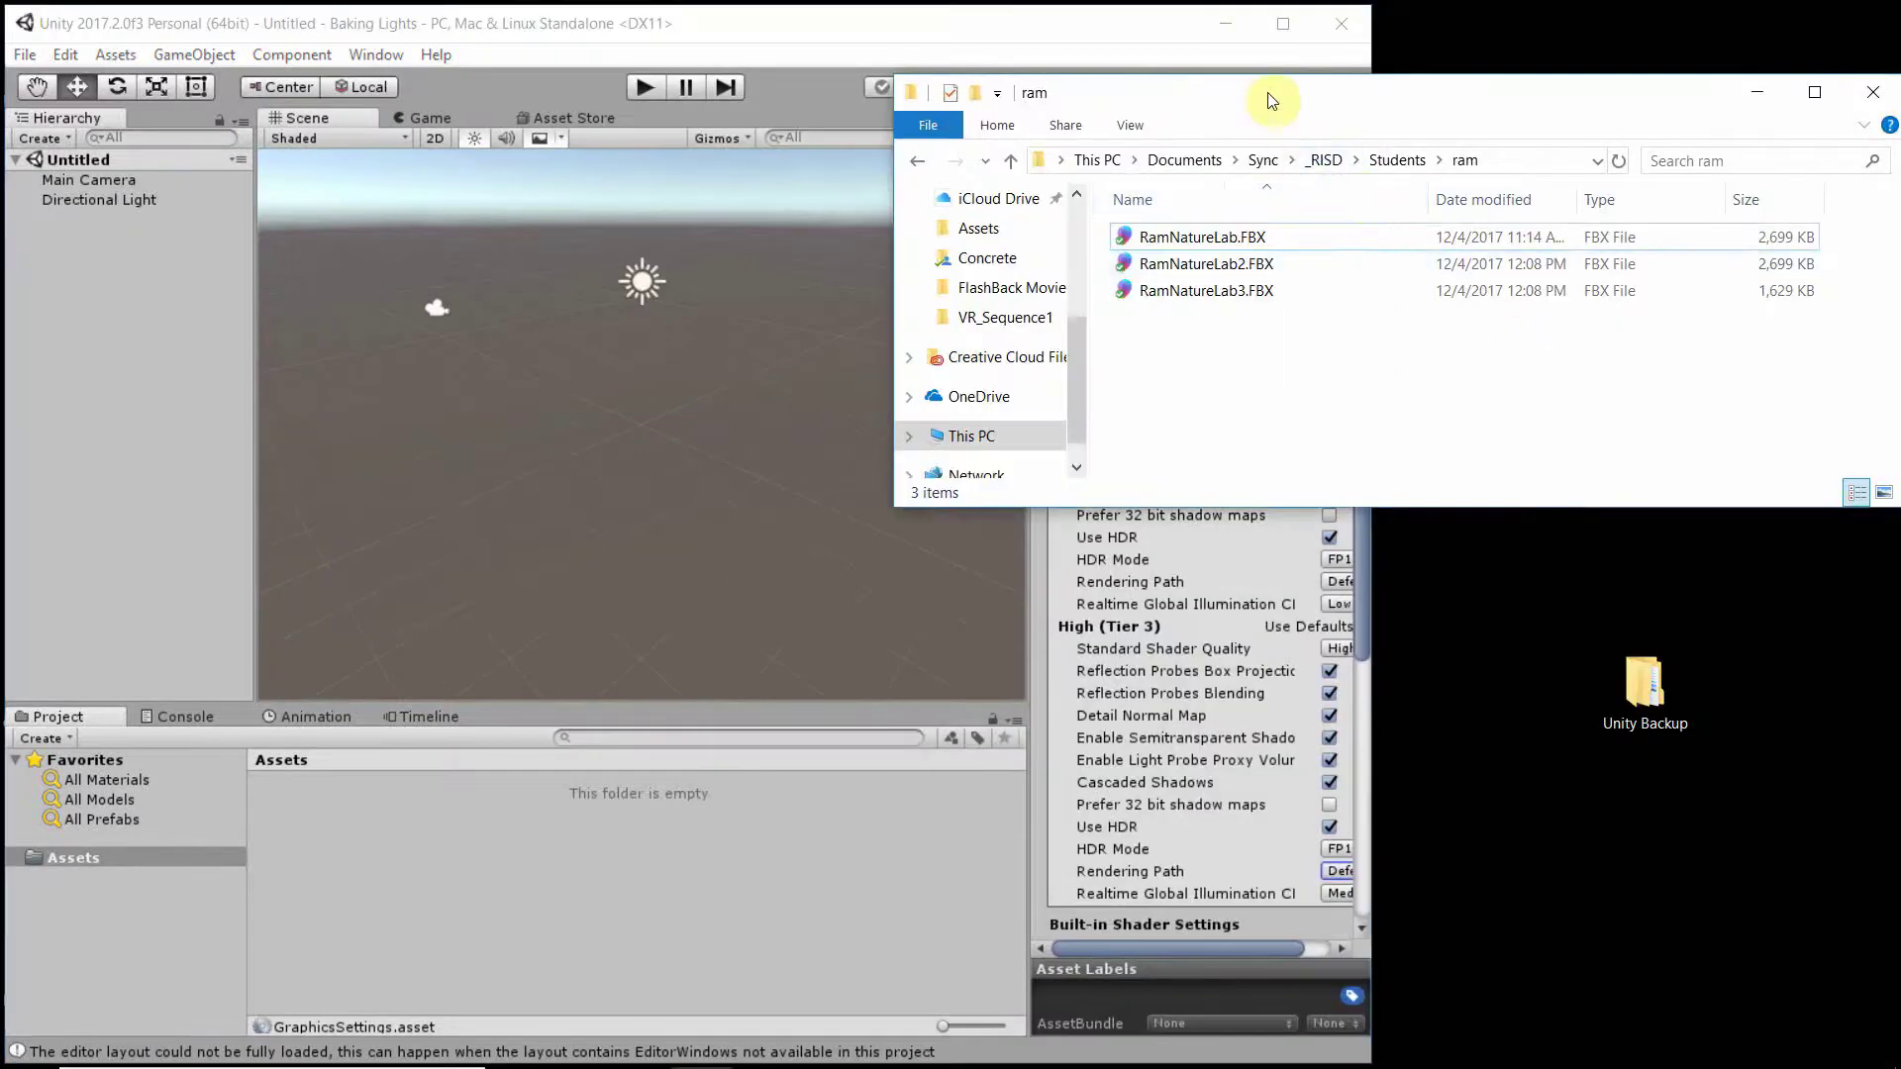
mouse_move(1273, 104)
mouse_down()
mouse_move(1356, 132)
mouse_move(1307, 115)
mouse_up()
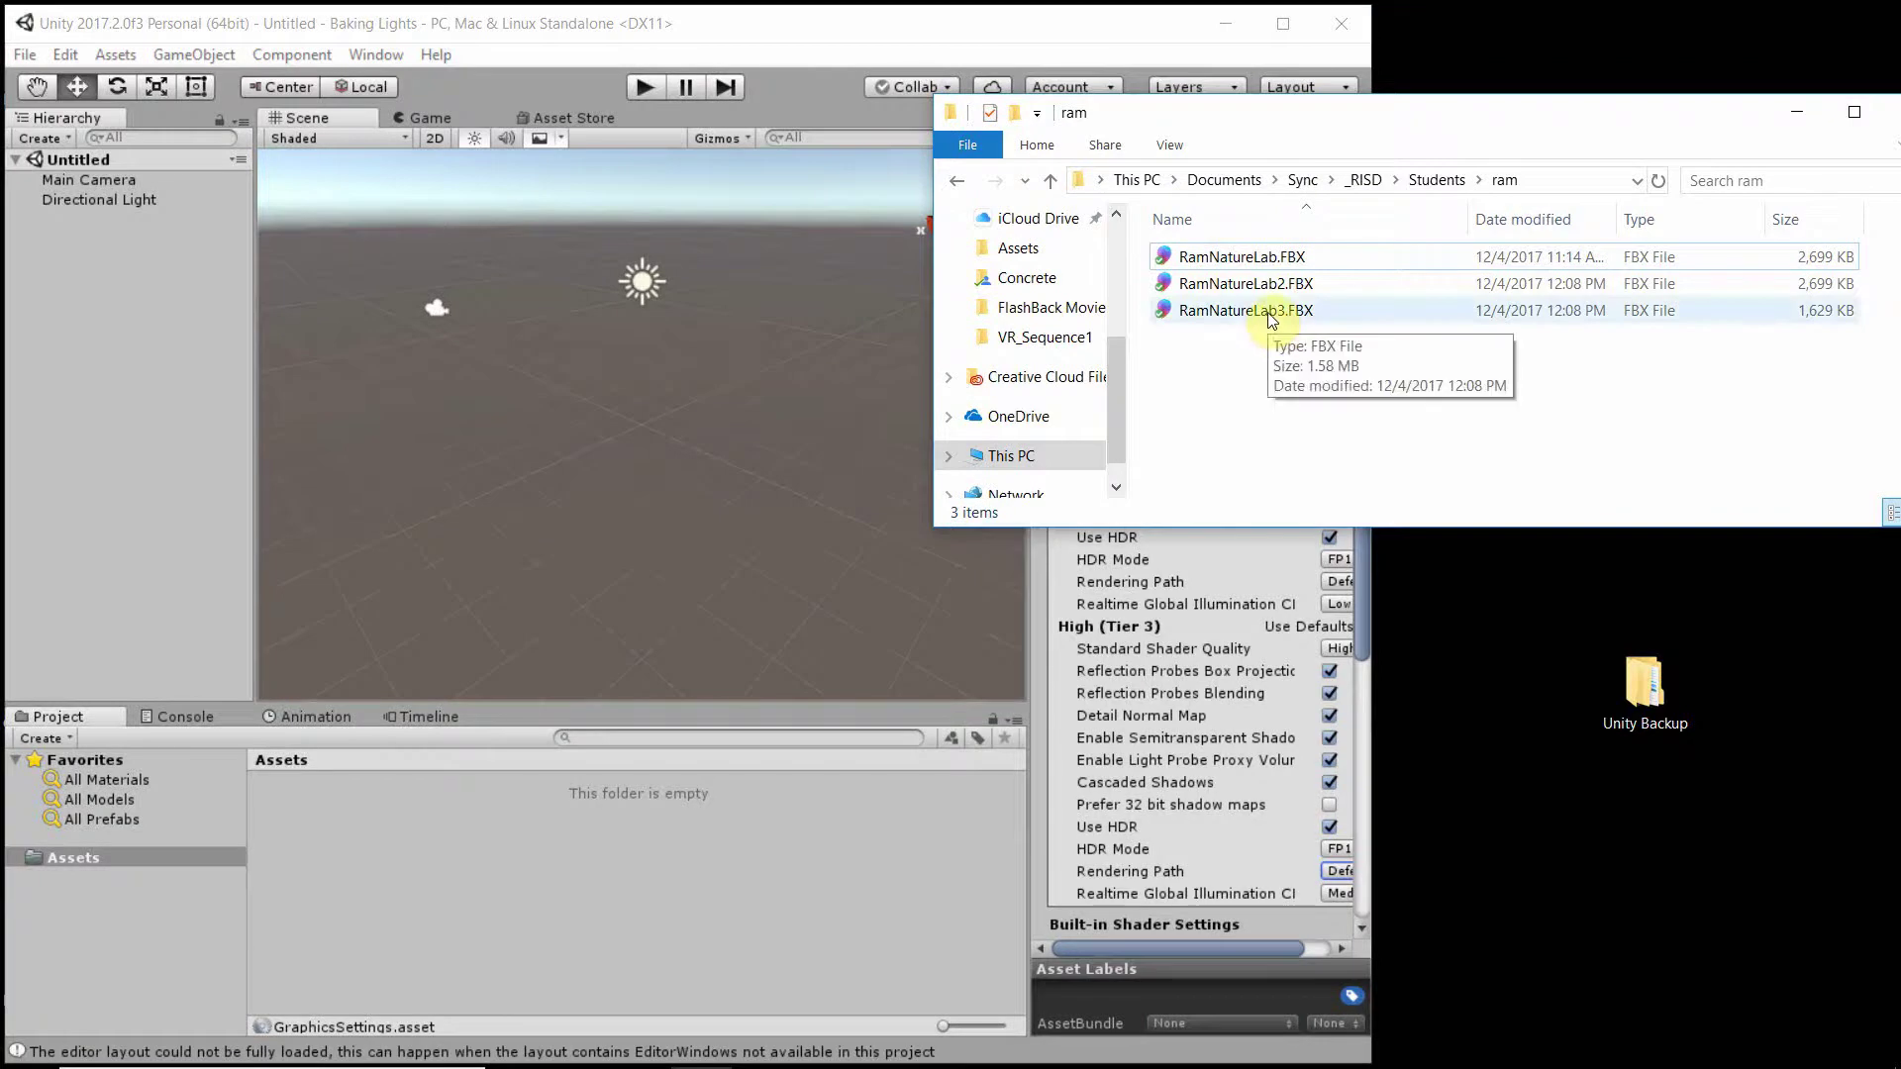
drag(1268, 317, 471, 877)
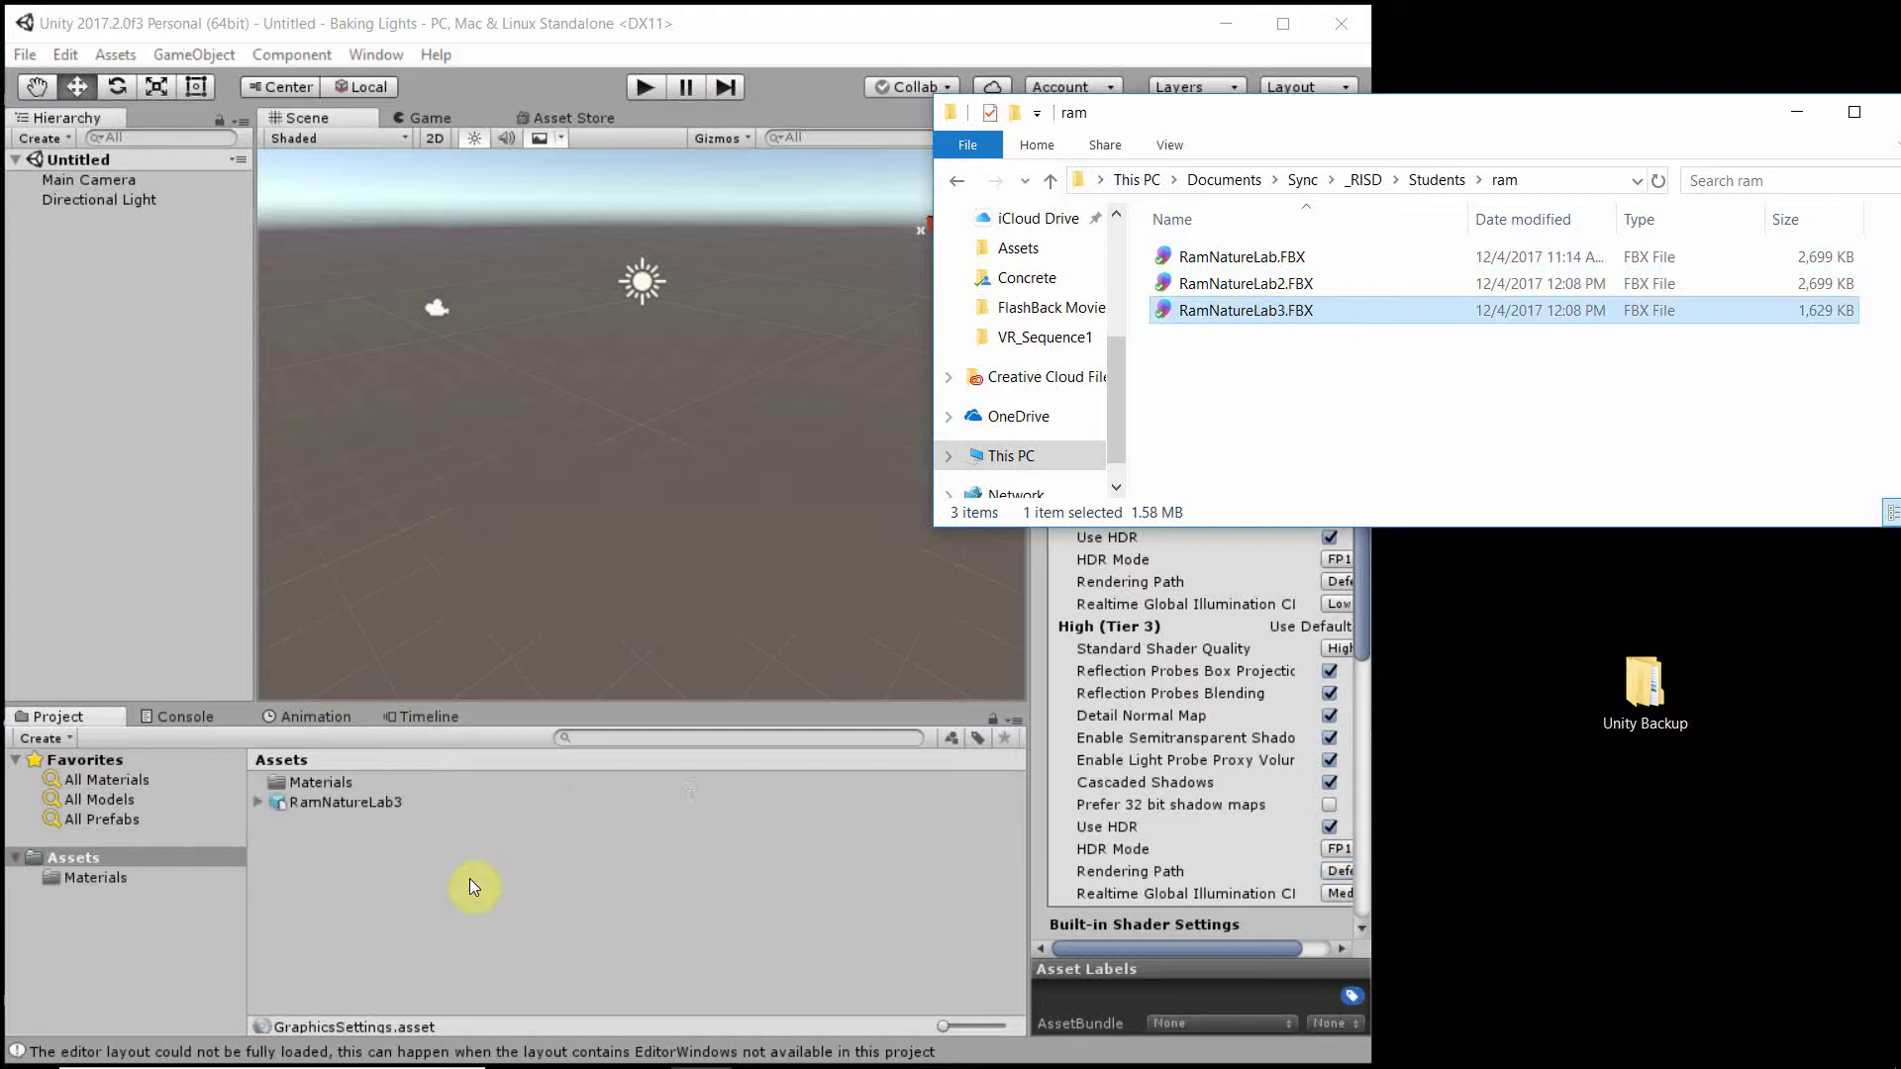
- Maximize Unity, select RamNatureLab3 in Assets and rotate its Inspector preview
click(1797, 111)
click(1284, 24)
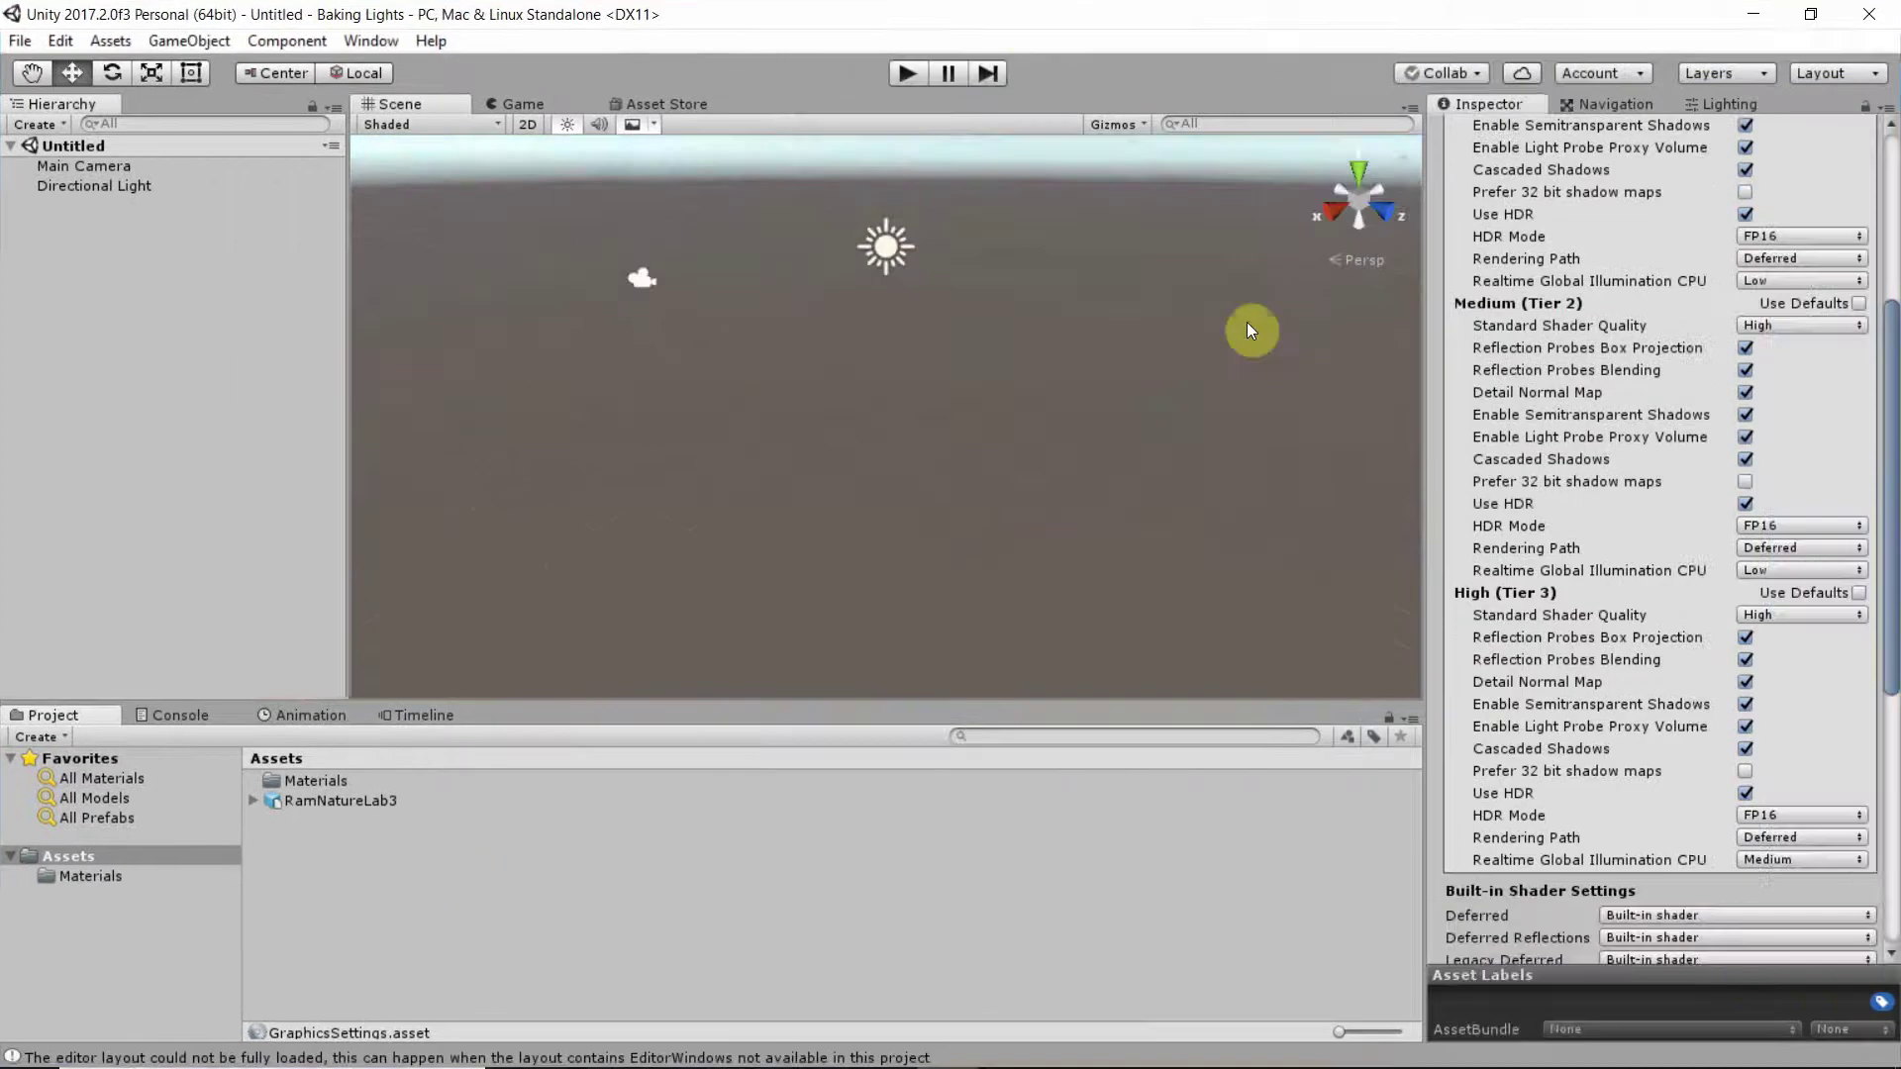
scroll(1584, 490, up, 5)
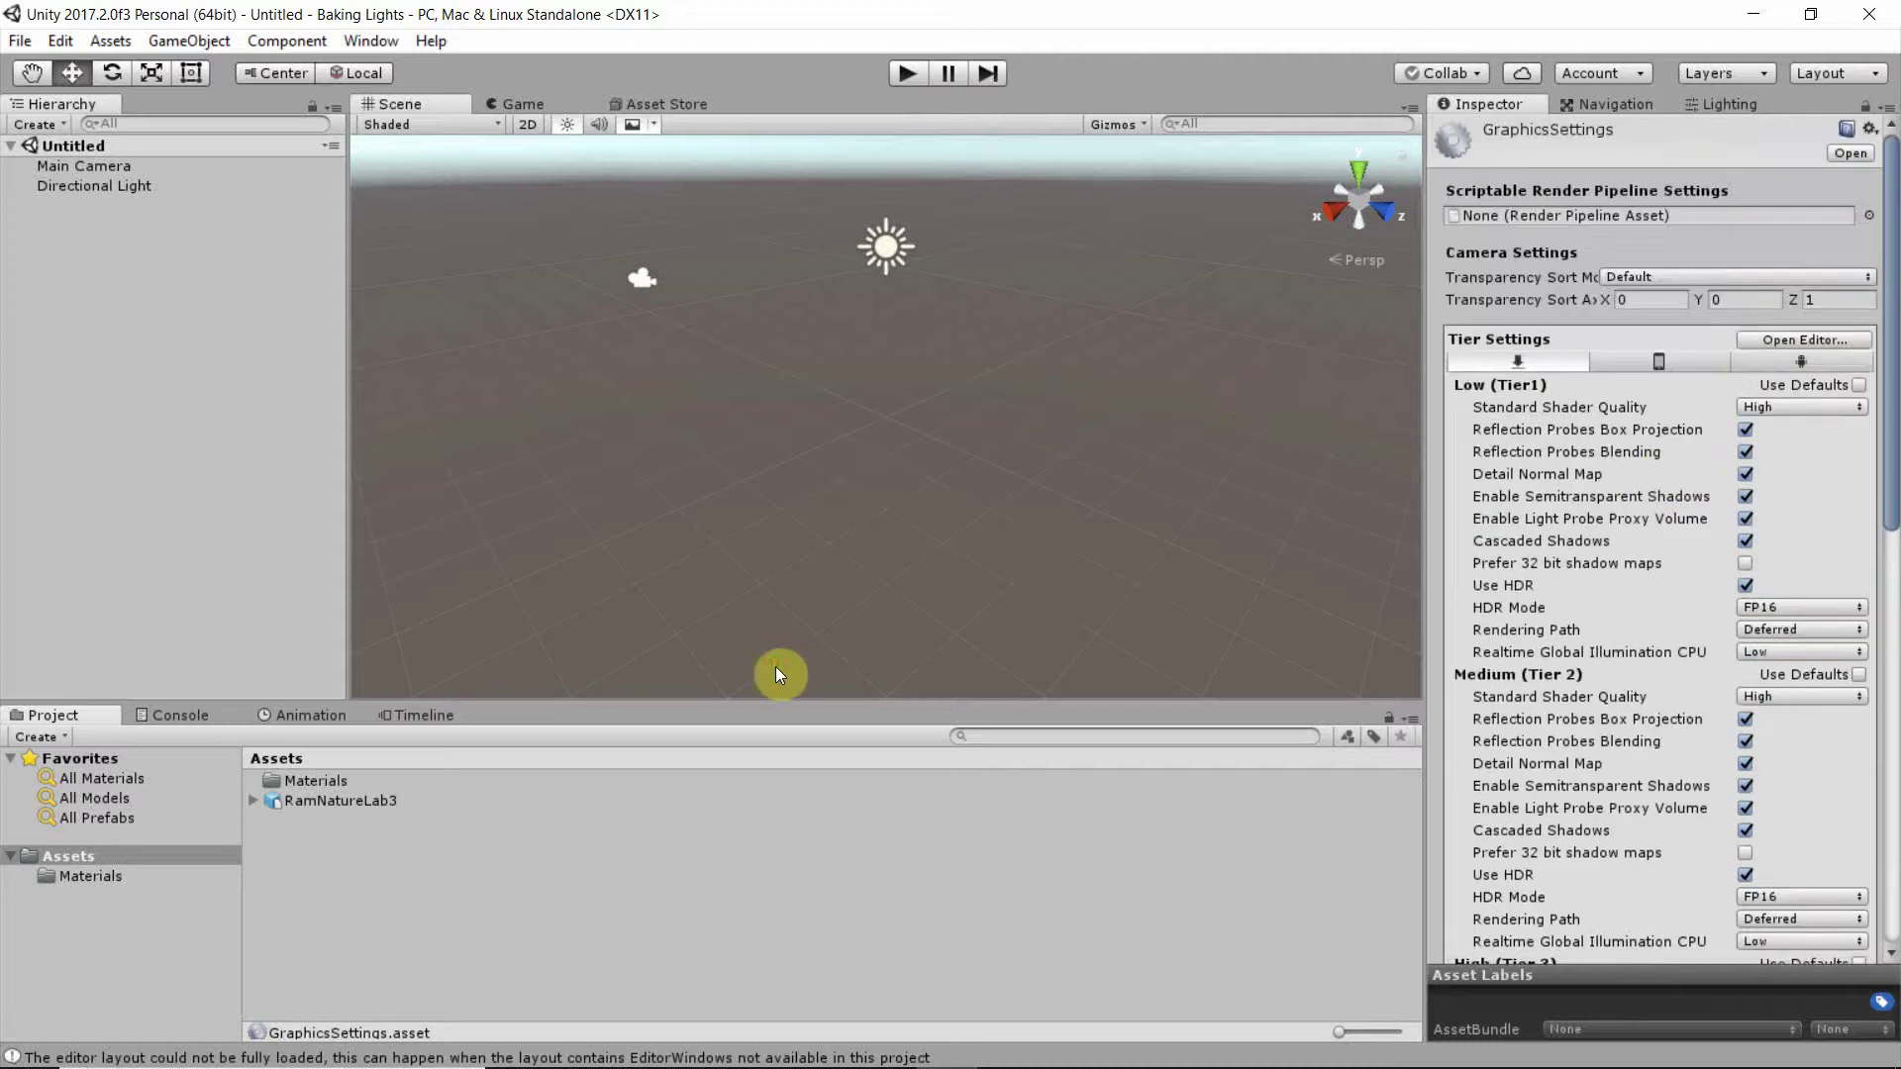
scroll(792, 663, up, 2)
scroll(798, 645, down, 3)
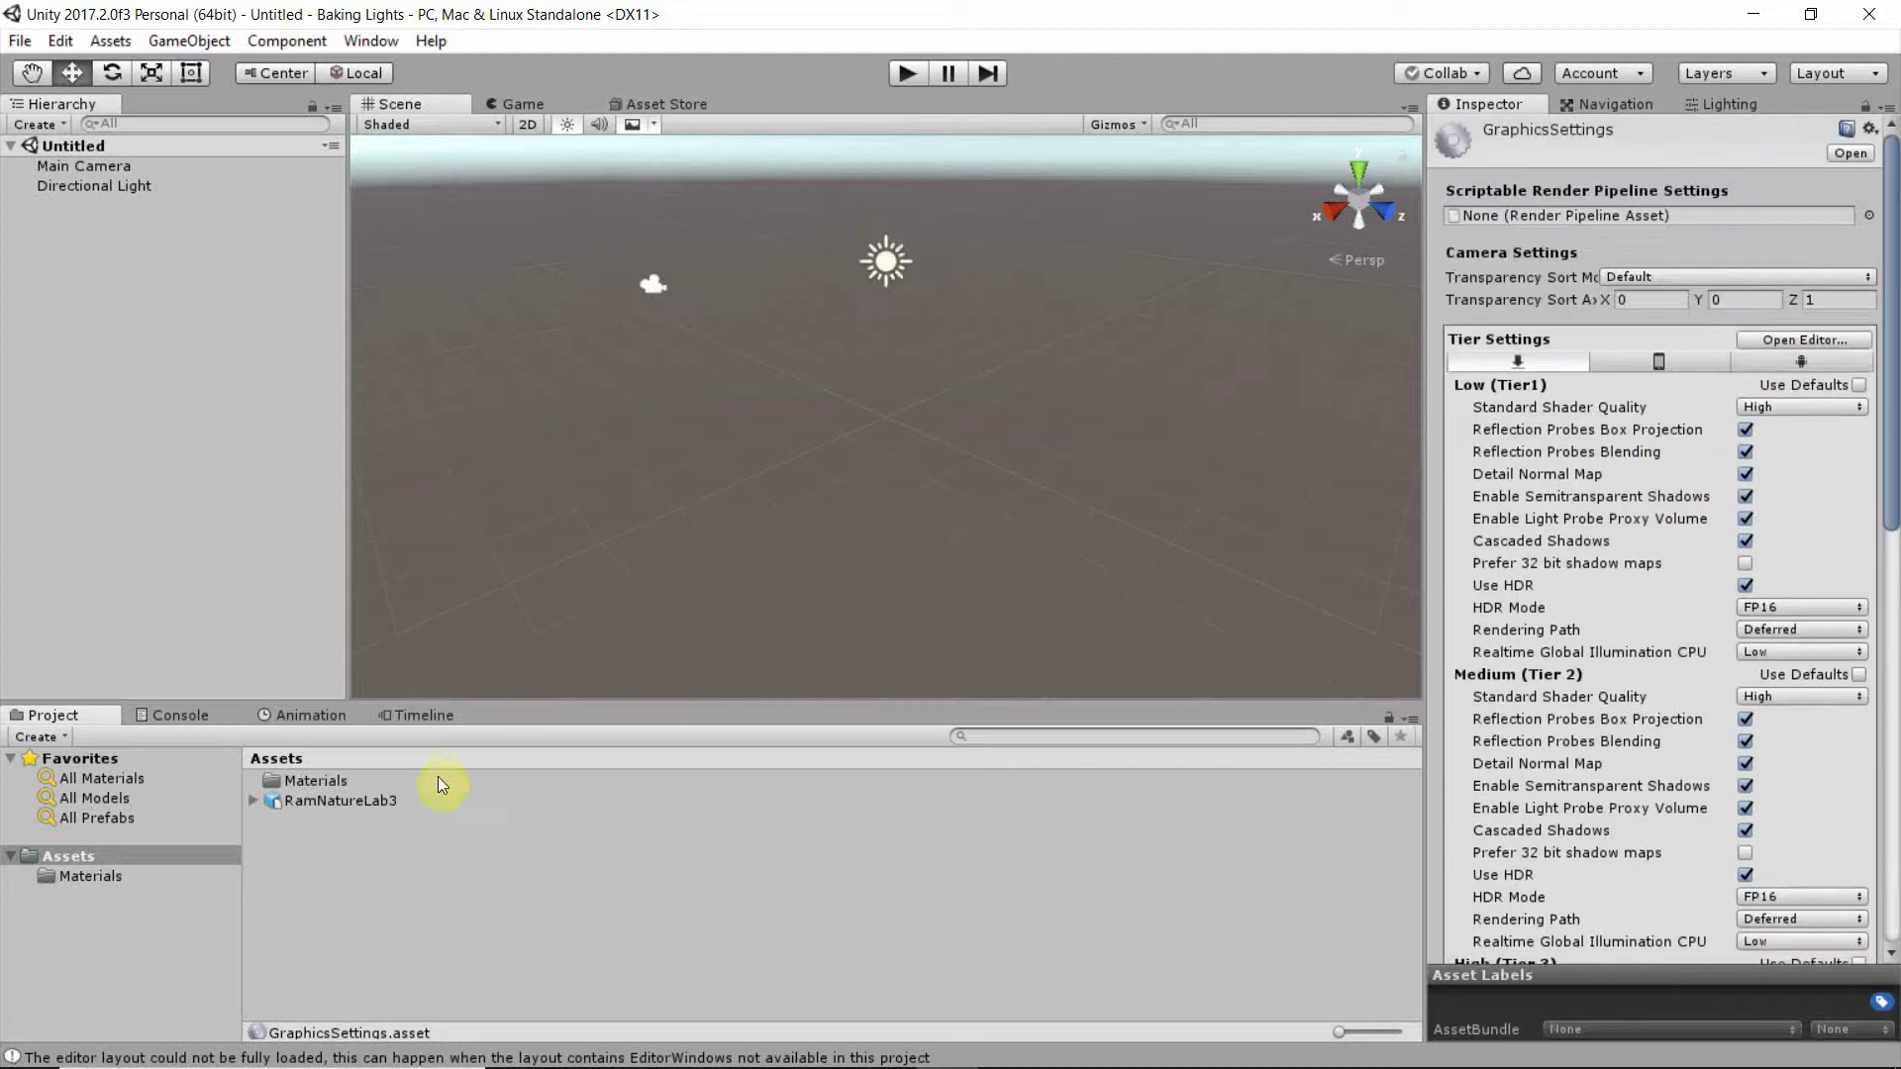
click(360, 802)
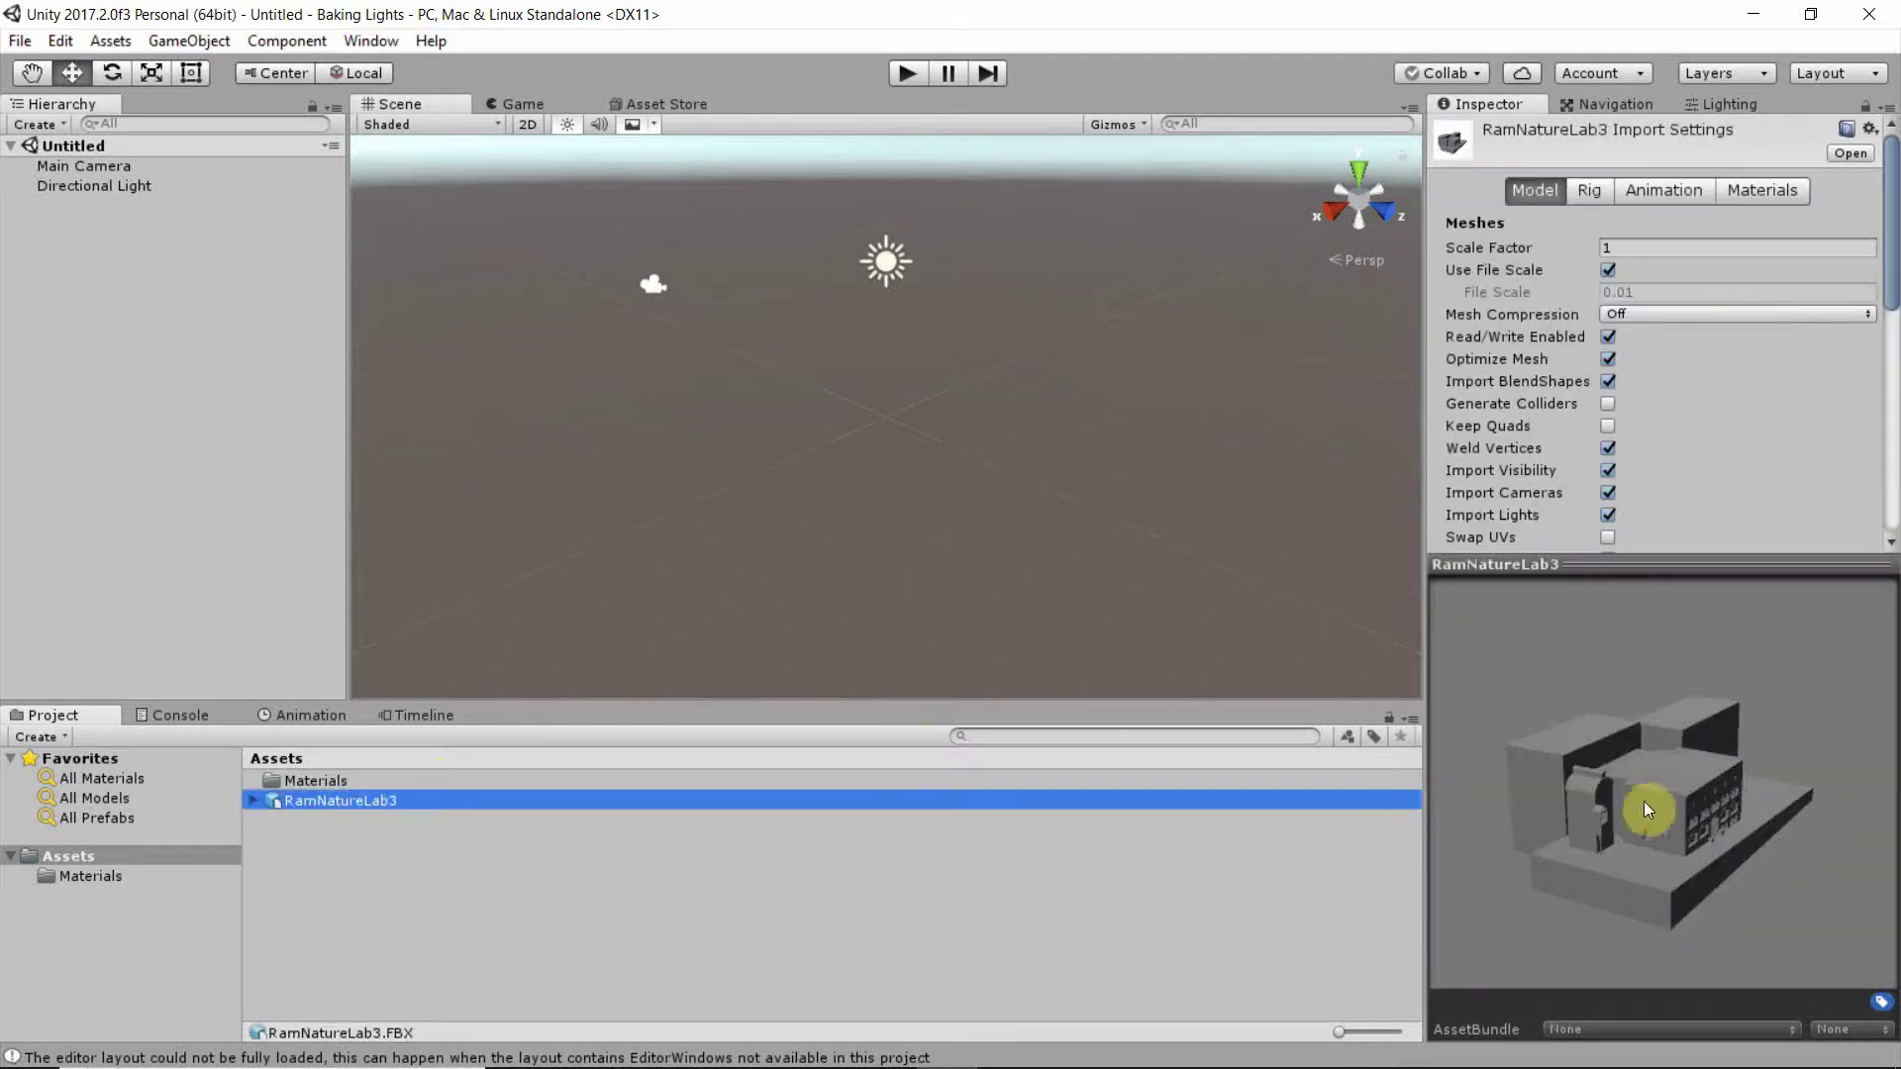
drag(1569, 784, 1655, 779)
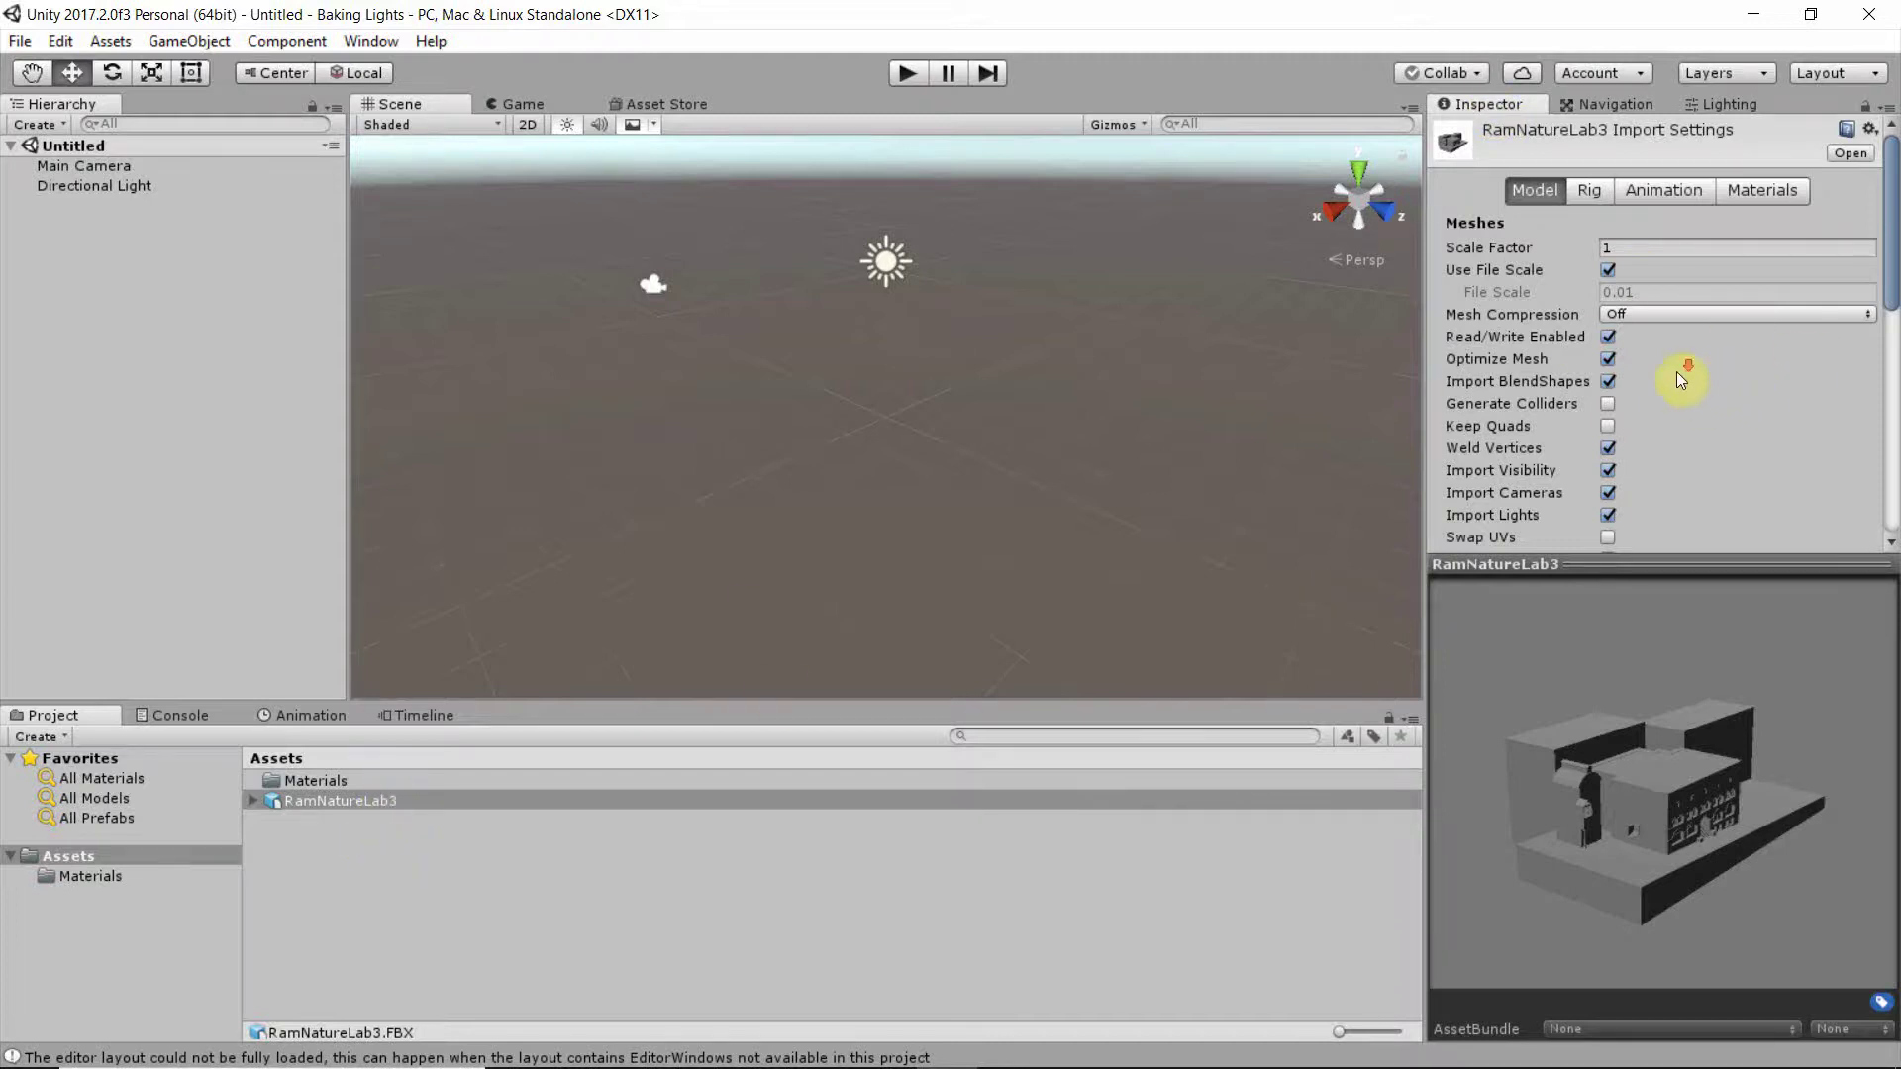
scroll(1677, 379, down, 1)
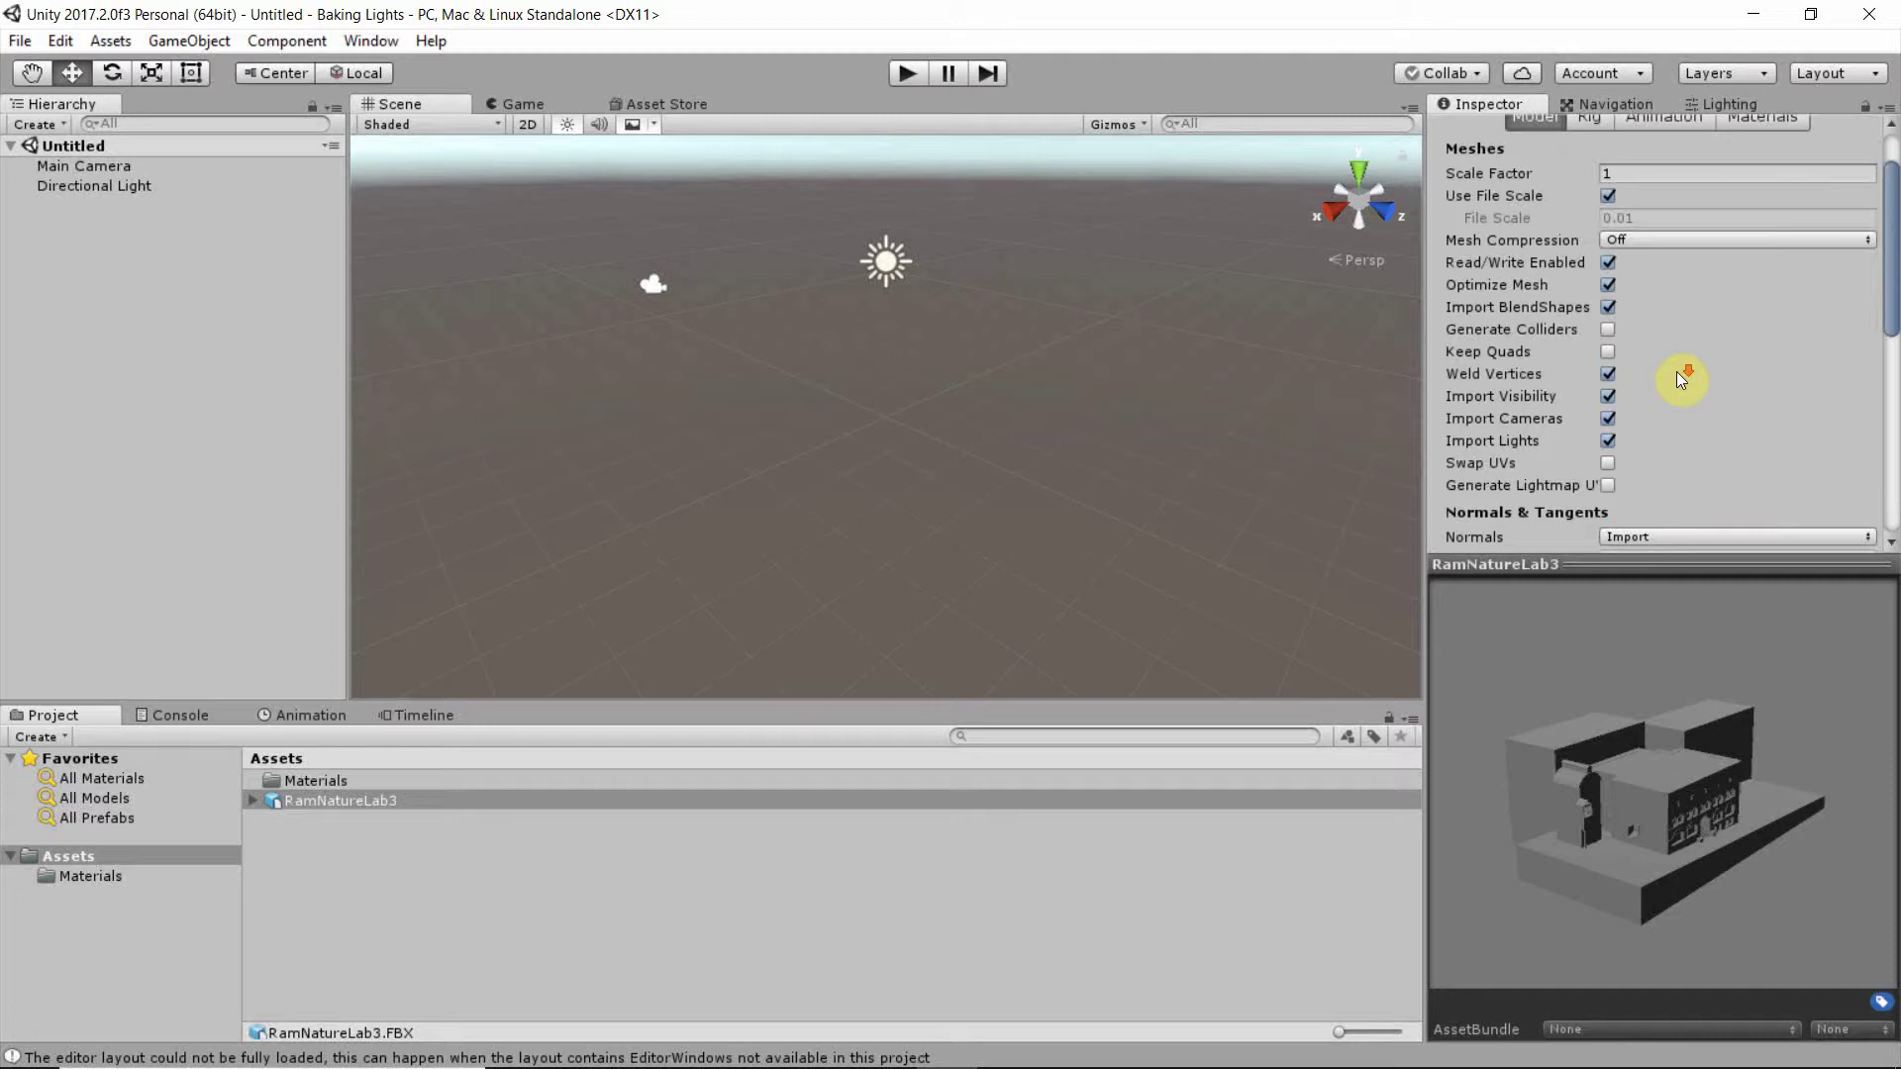
- Enable Generate Colliders and Generate Lightmap UVs in RamNatureLab3's import settings
click(1608, 330)
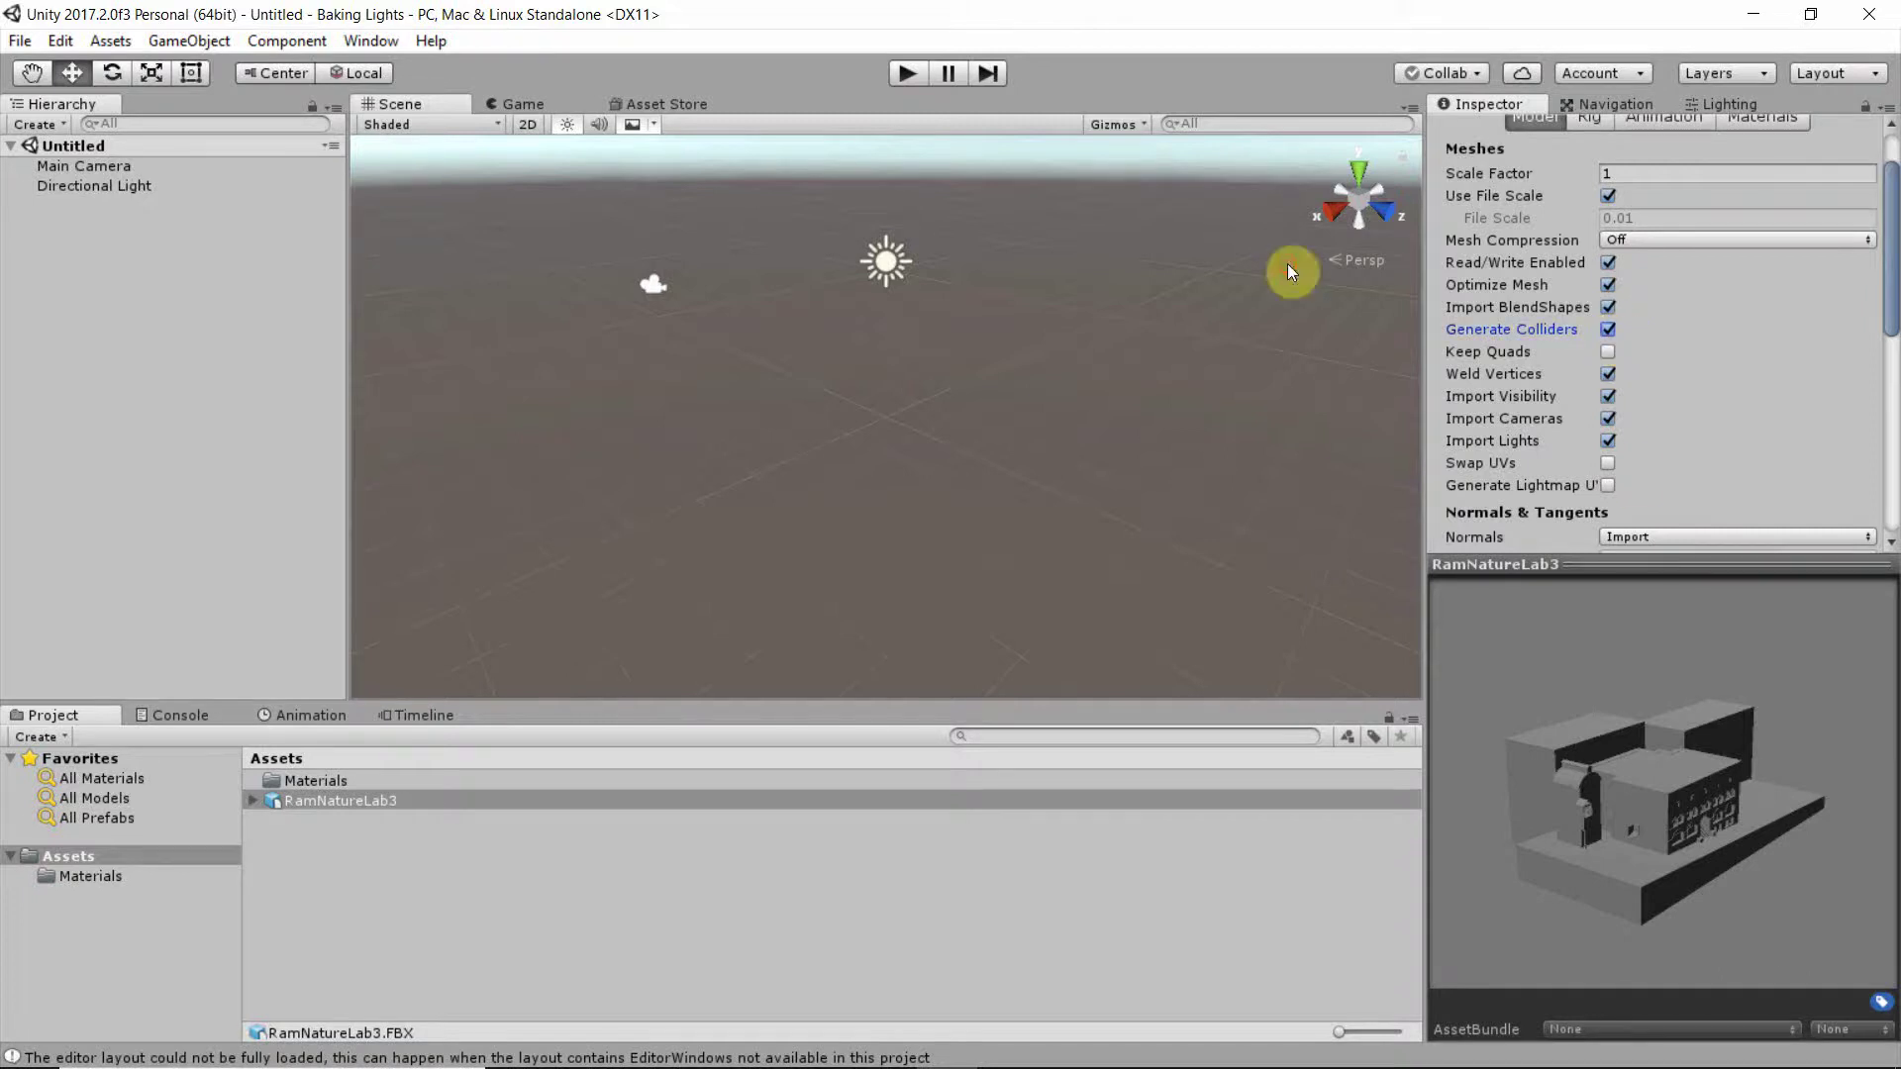
click(1607, 485)
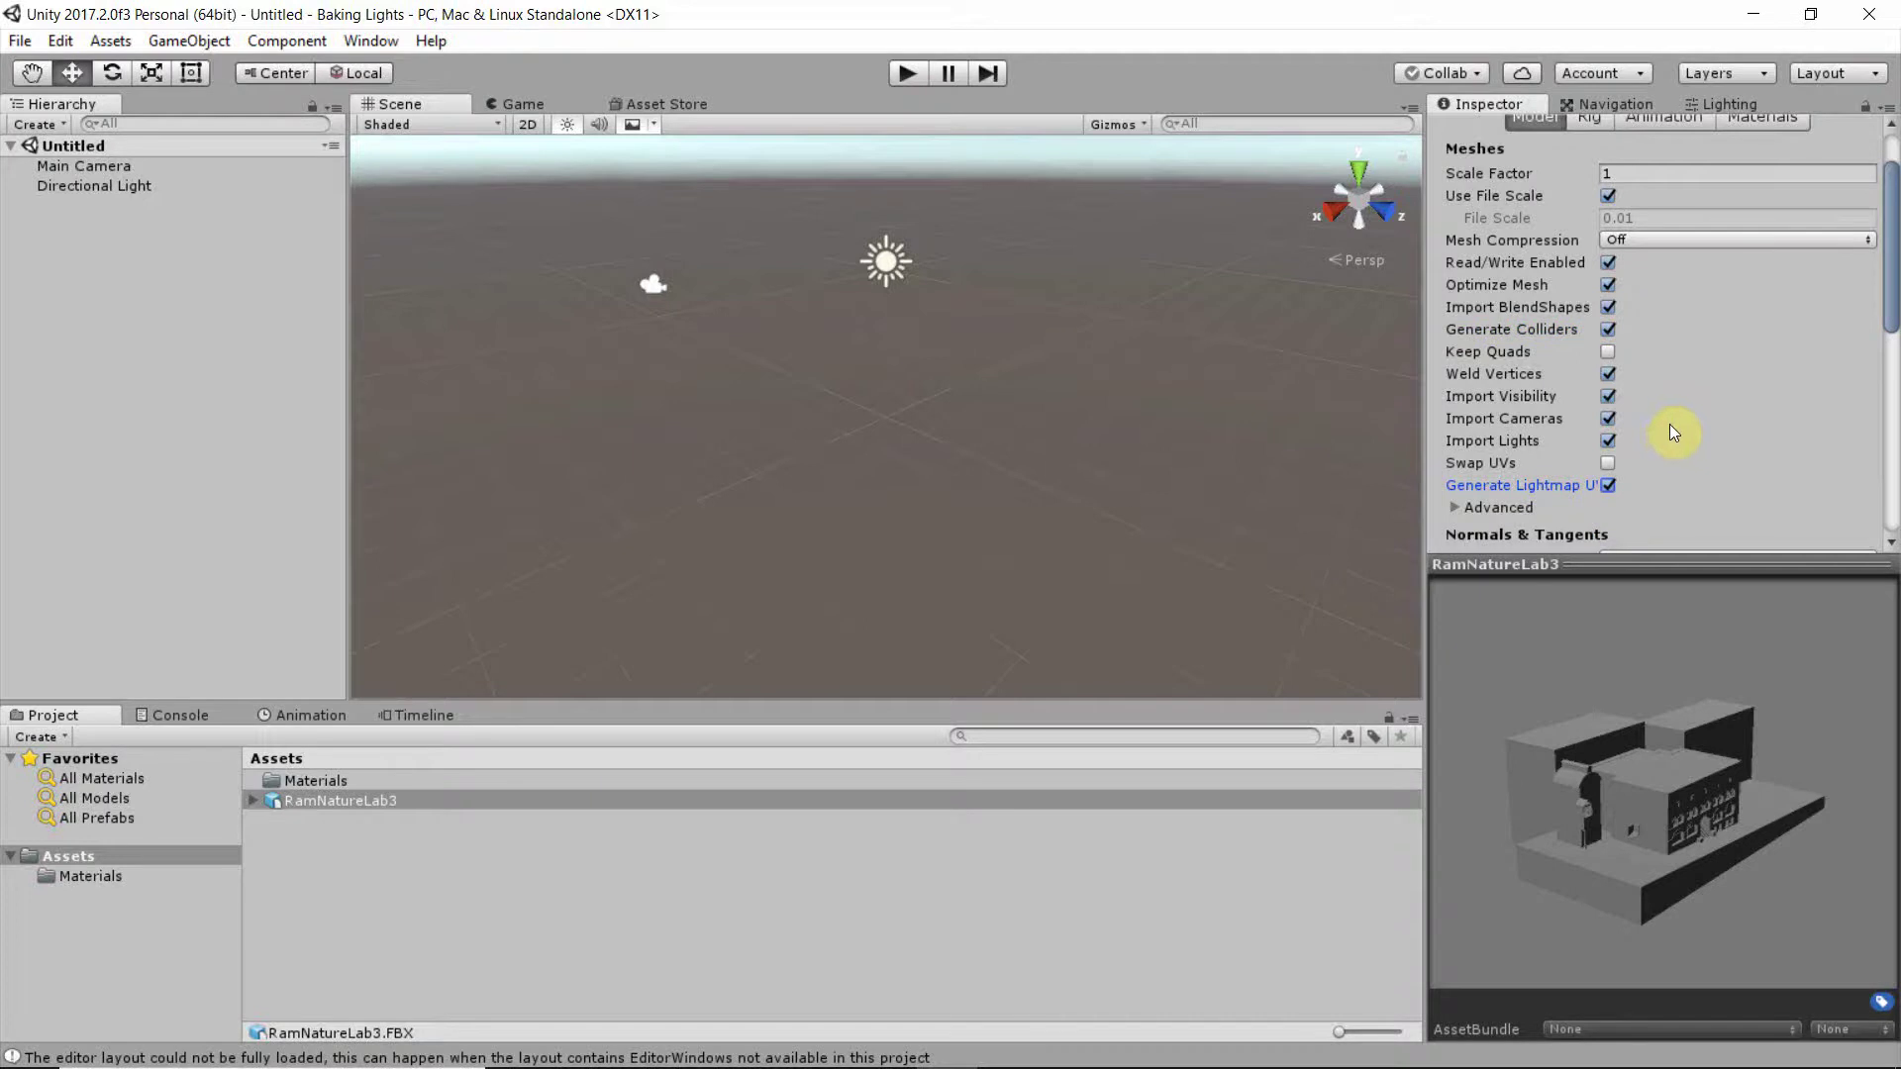
scroll(1669, 423, down, 3)
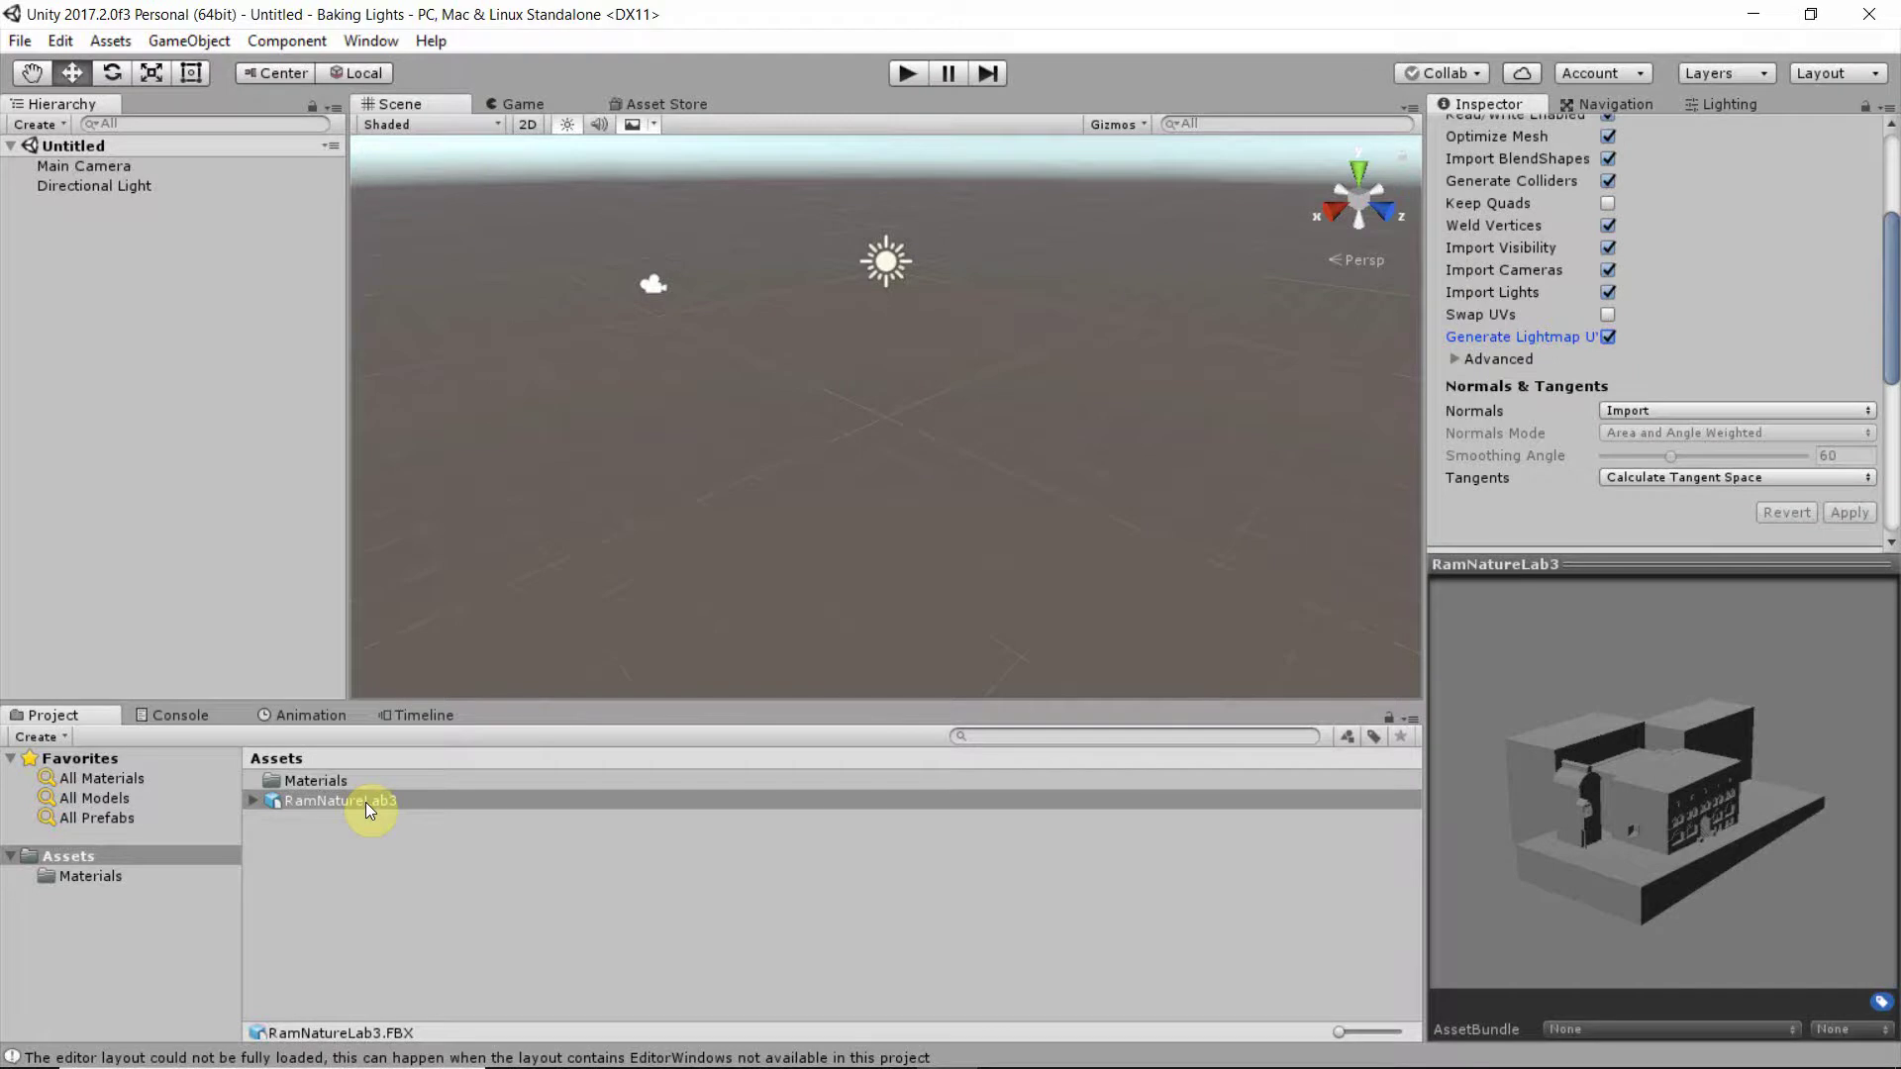
- Place the RamNatureLab3 model into the scene and frame it in the Scene view
drag(365, 802, 907, 483)
scroll(907, 485, down, 6)
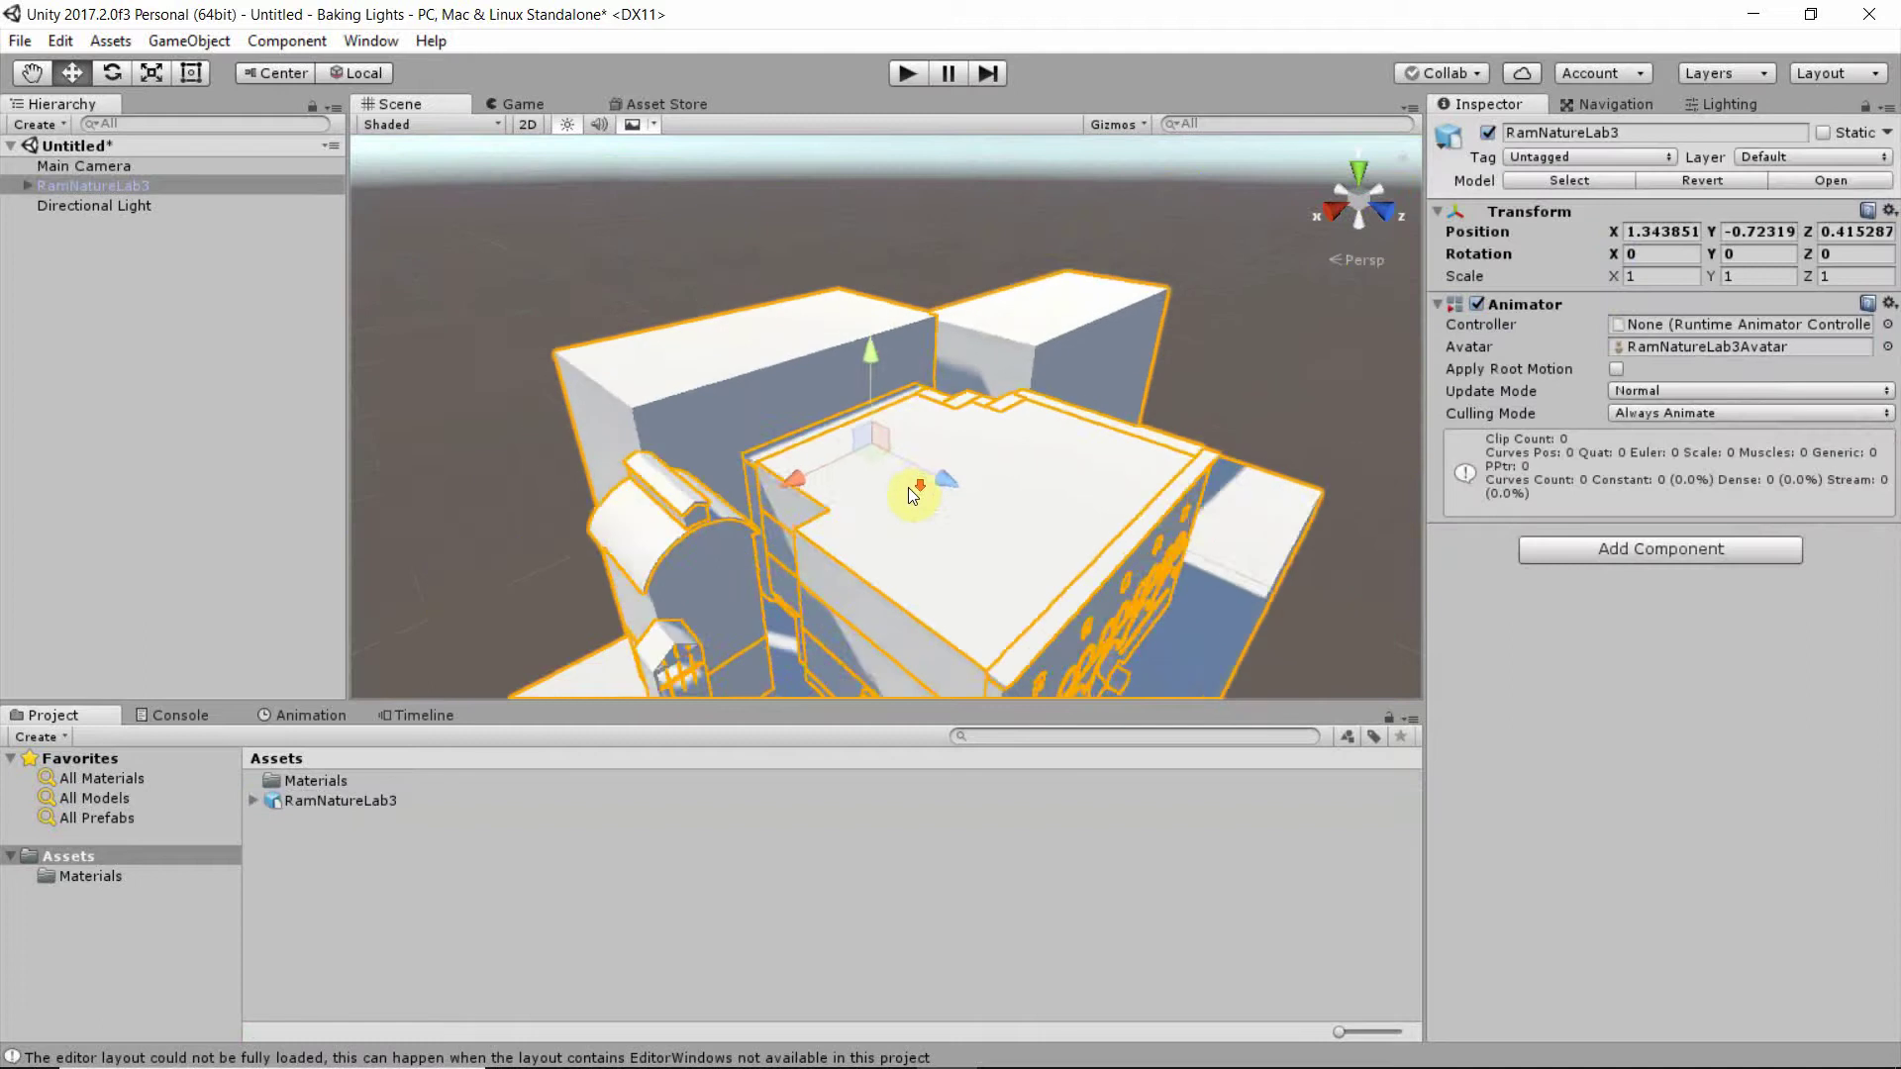
click(1307, 450)
middle_drag(1205, 552, 989, 467)
scroll(1052, 535, down, 8)
scroll(1060, 544, up, 3)
scroll(989, 466, up, 6)
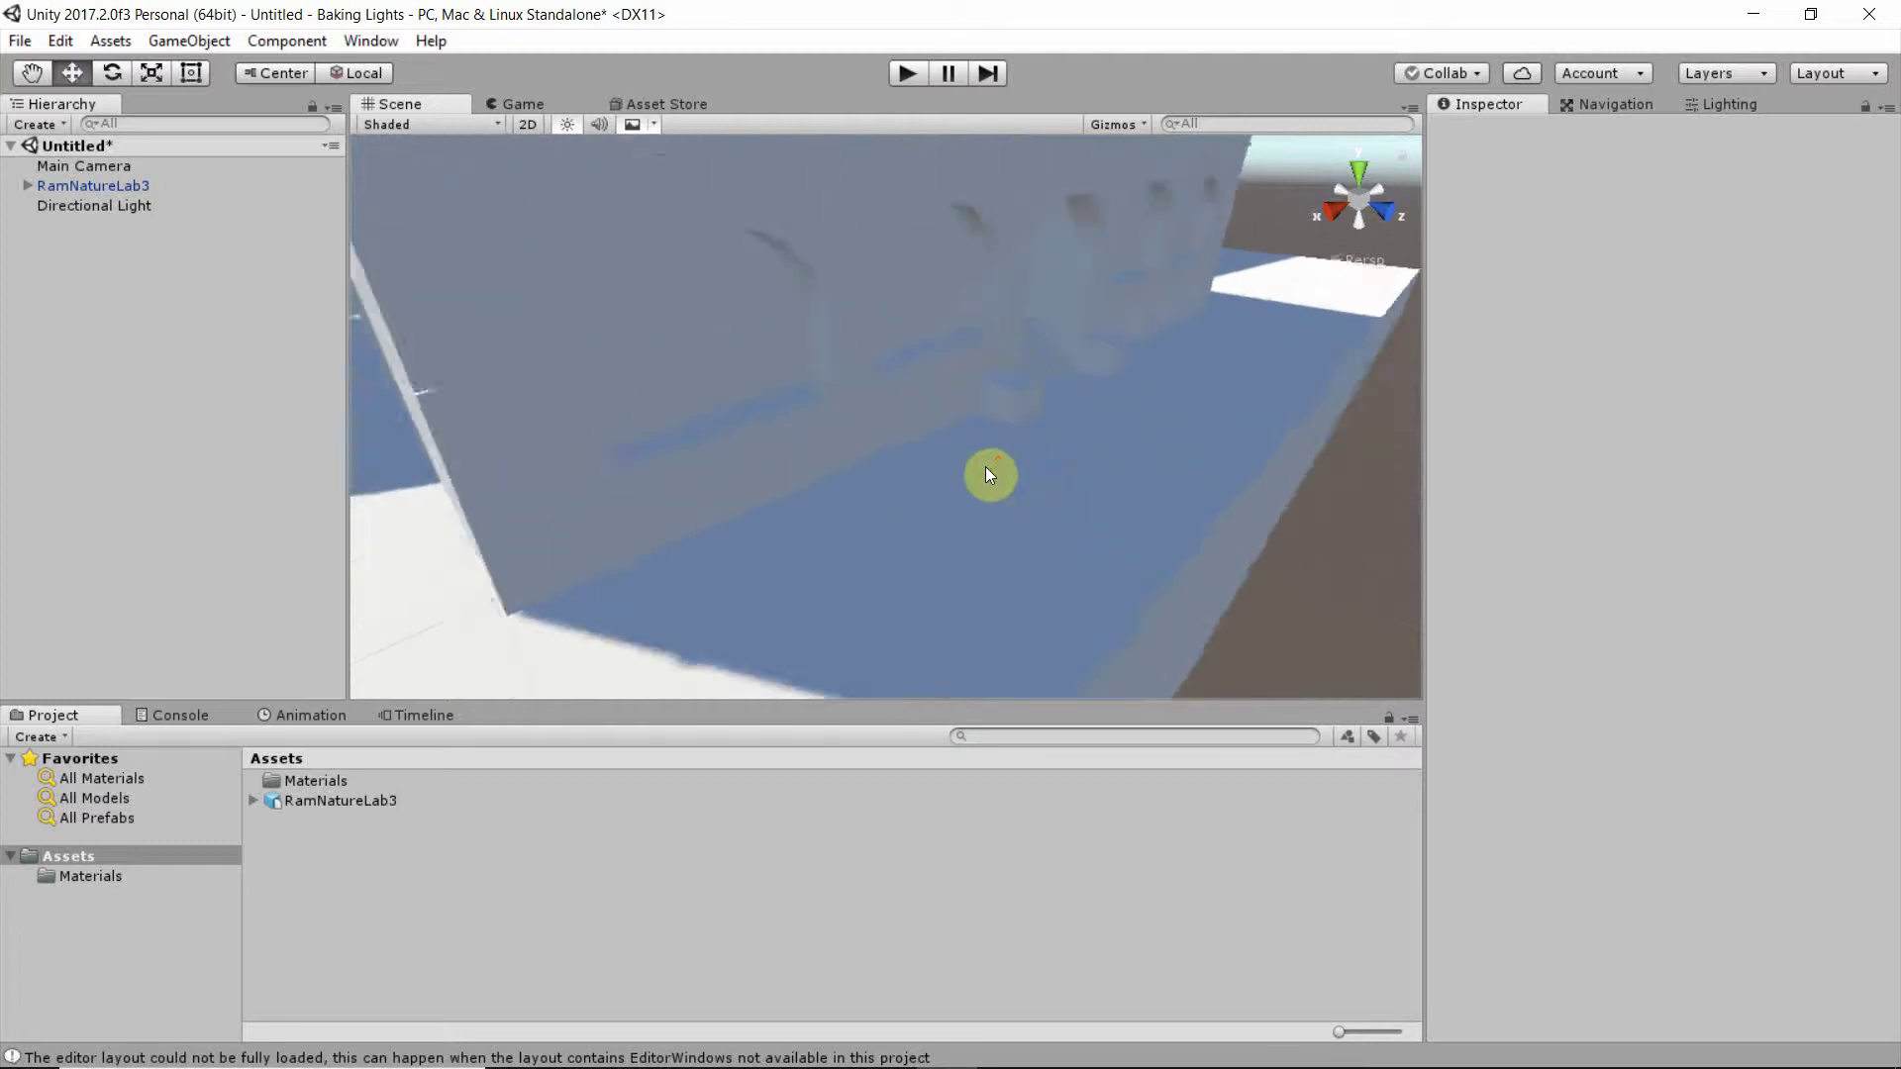
- Check the Realtime, Soft Shadows directional light, then select the building model
right_drag(984, 467, 1016, 373)
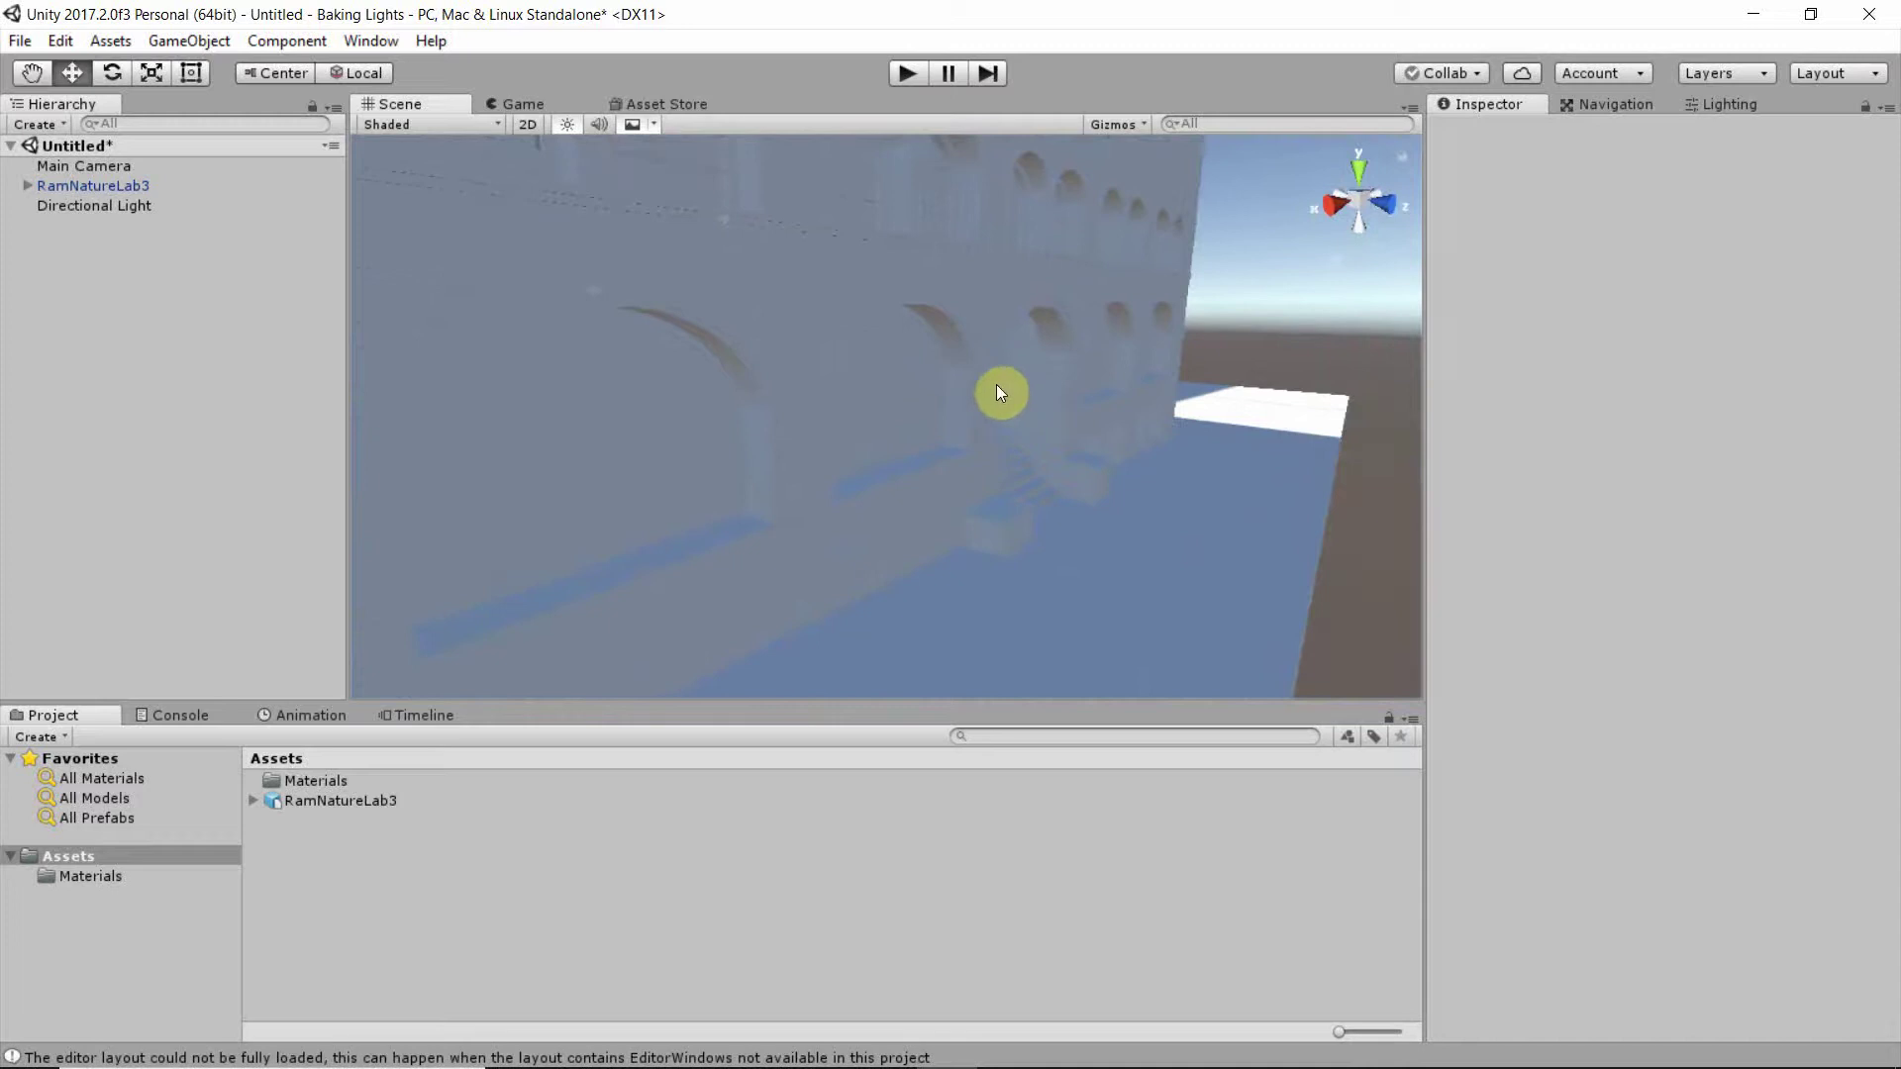
right_drag(996, 388, 964, 514)
middle_drag(964, 514, 927, 495)
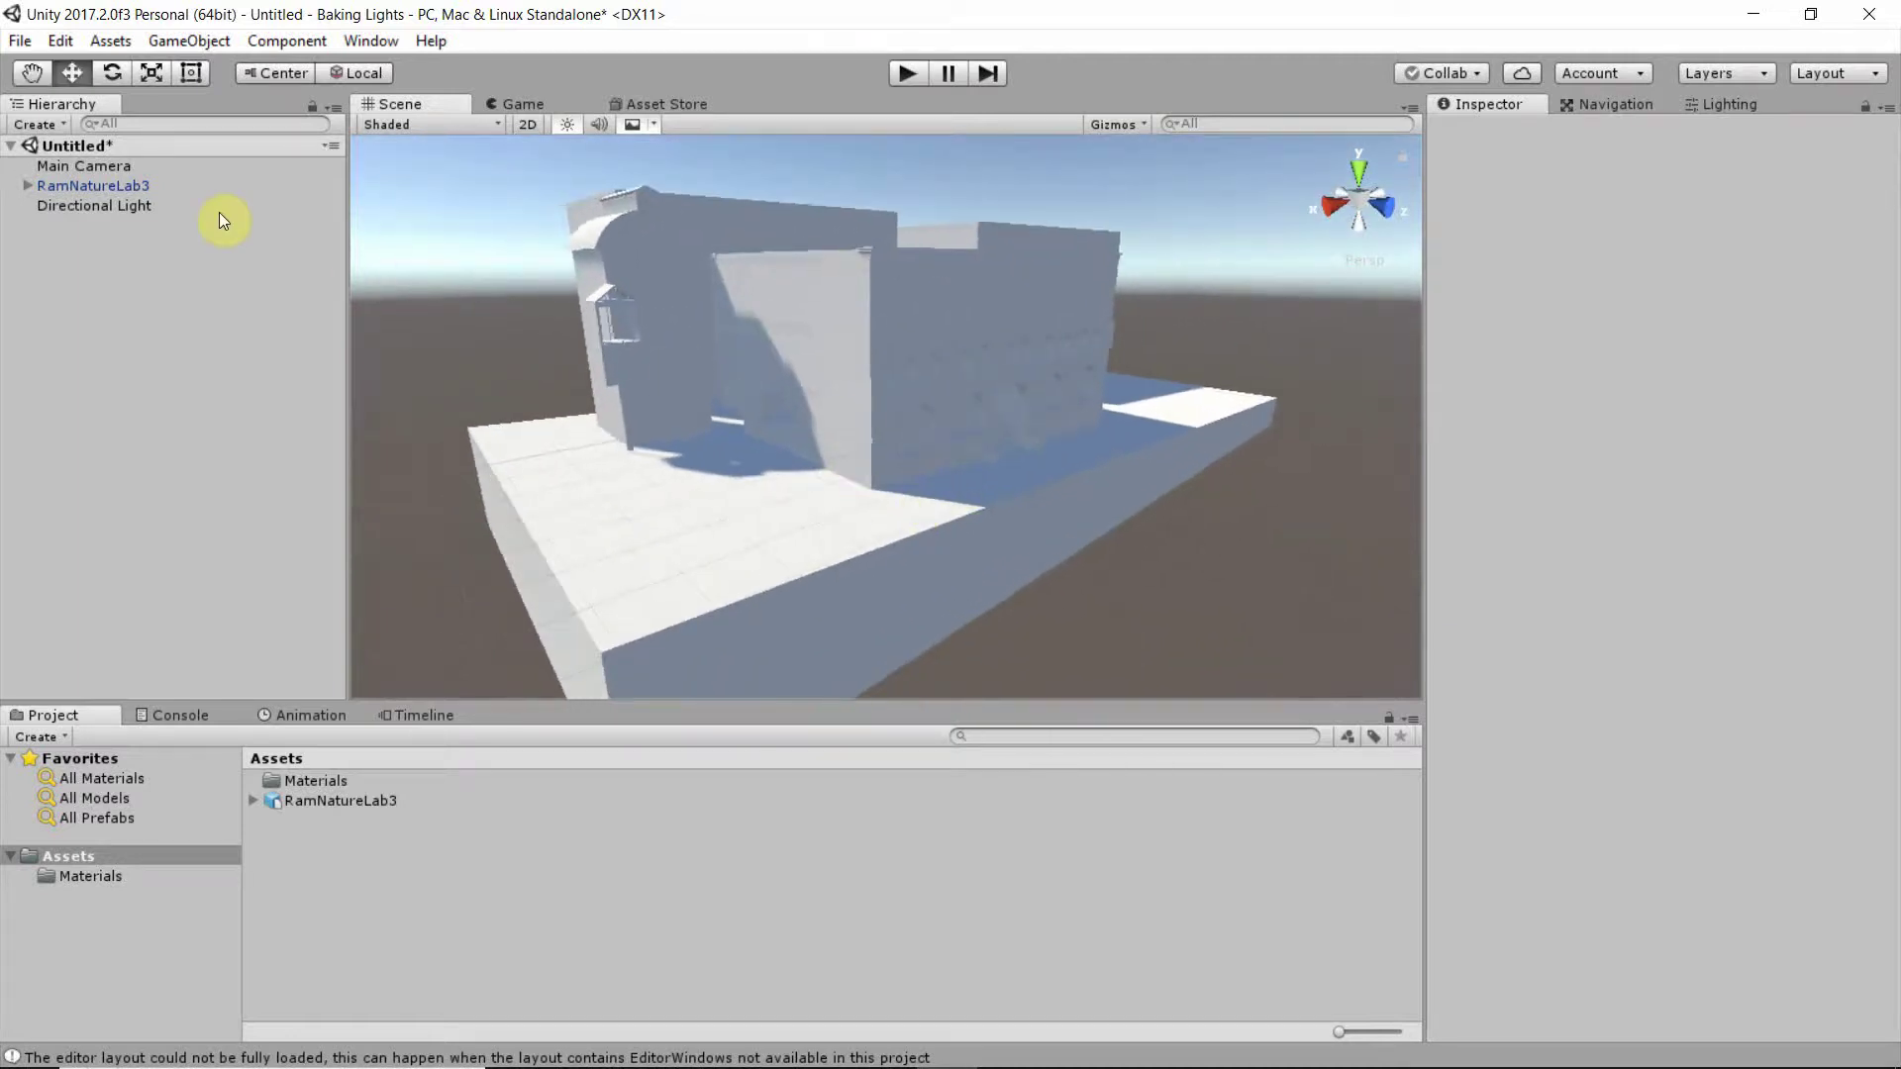
click(126, 208)
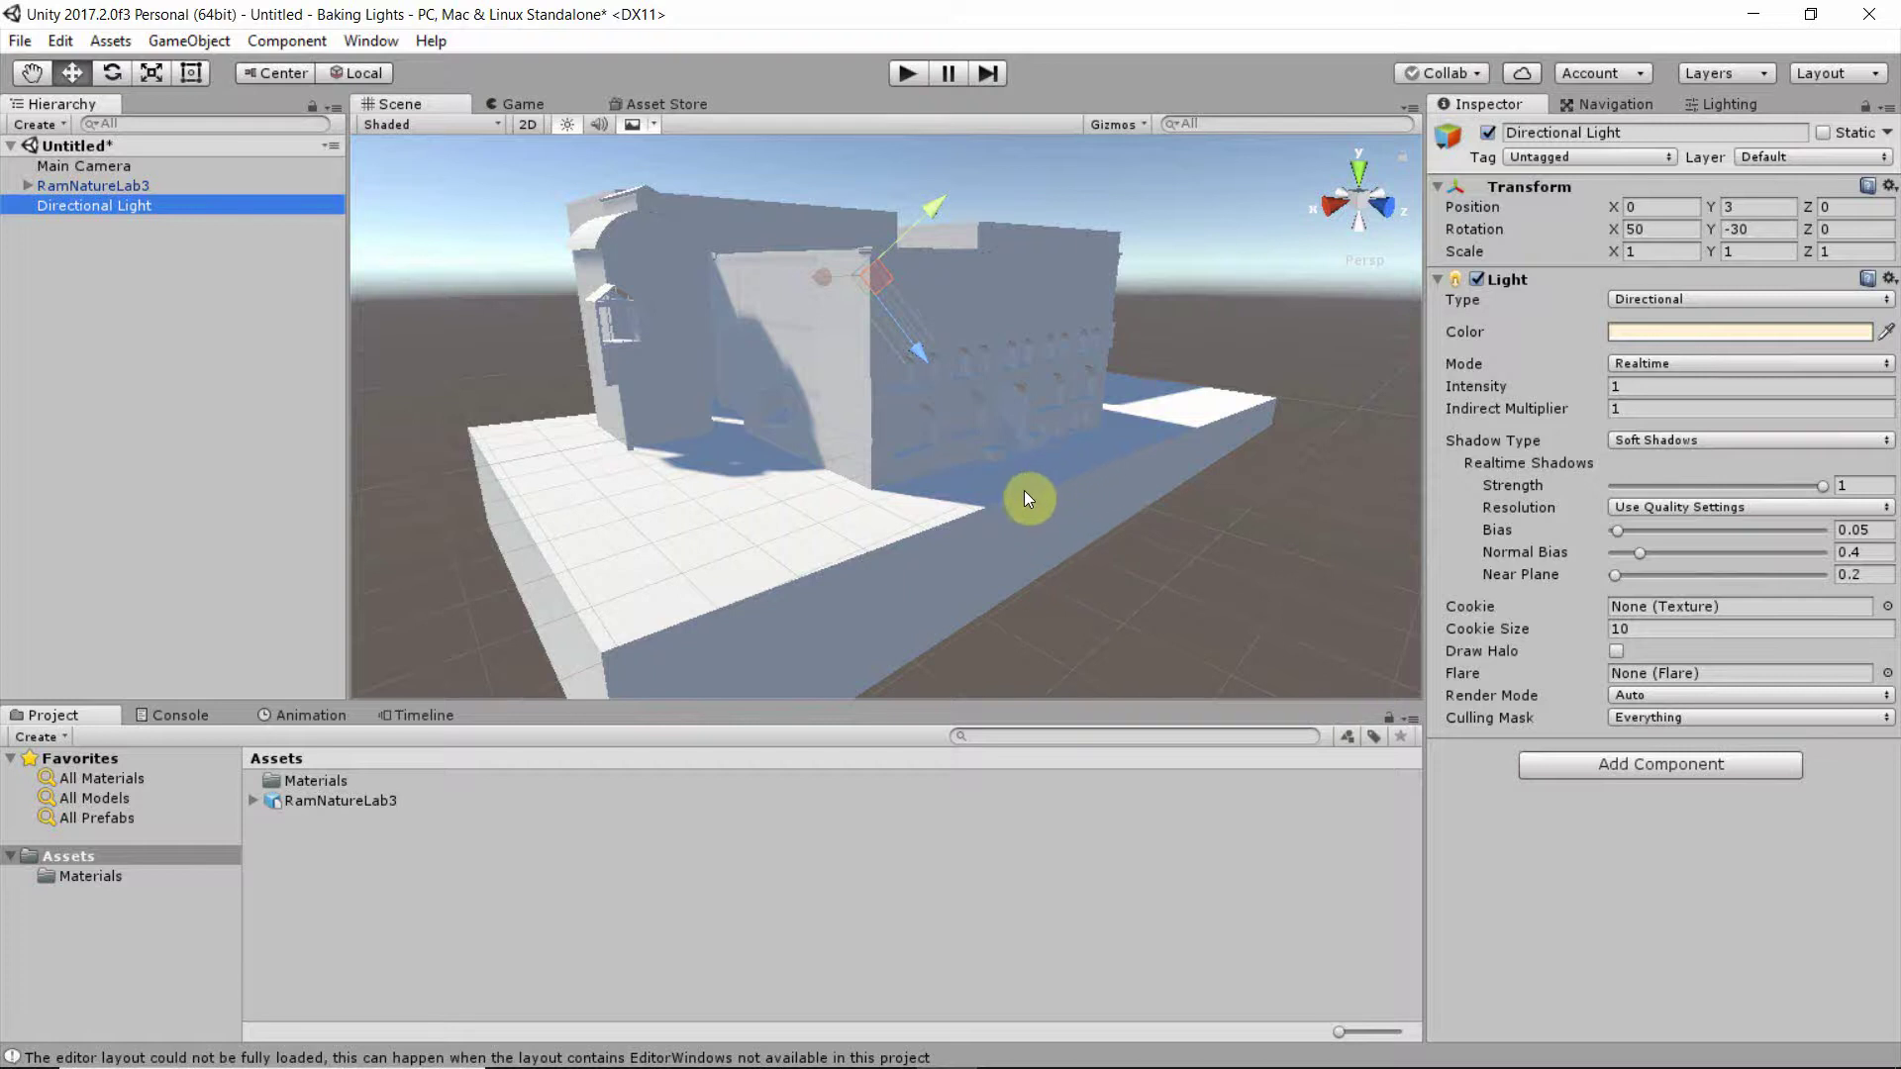
click(821, 393)
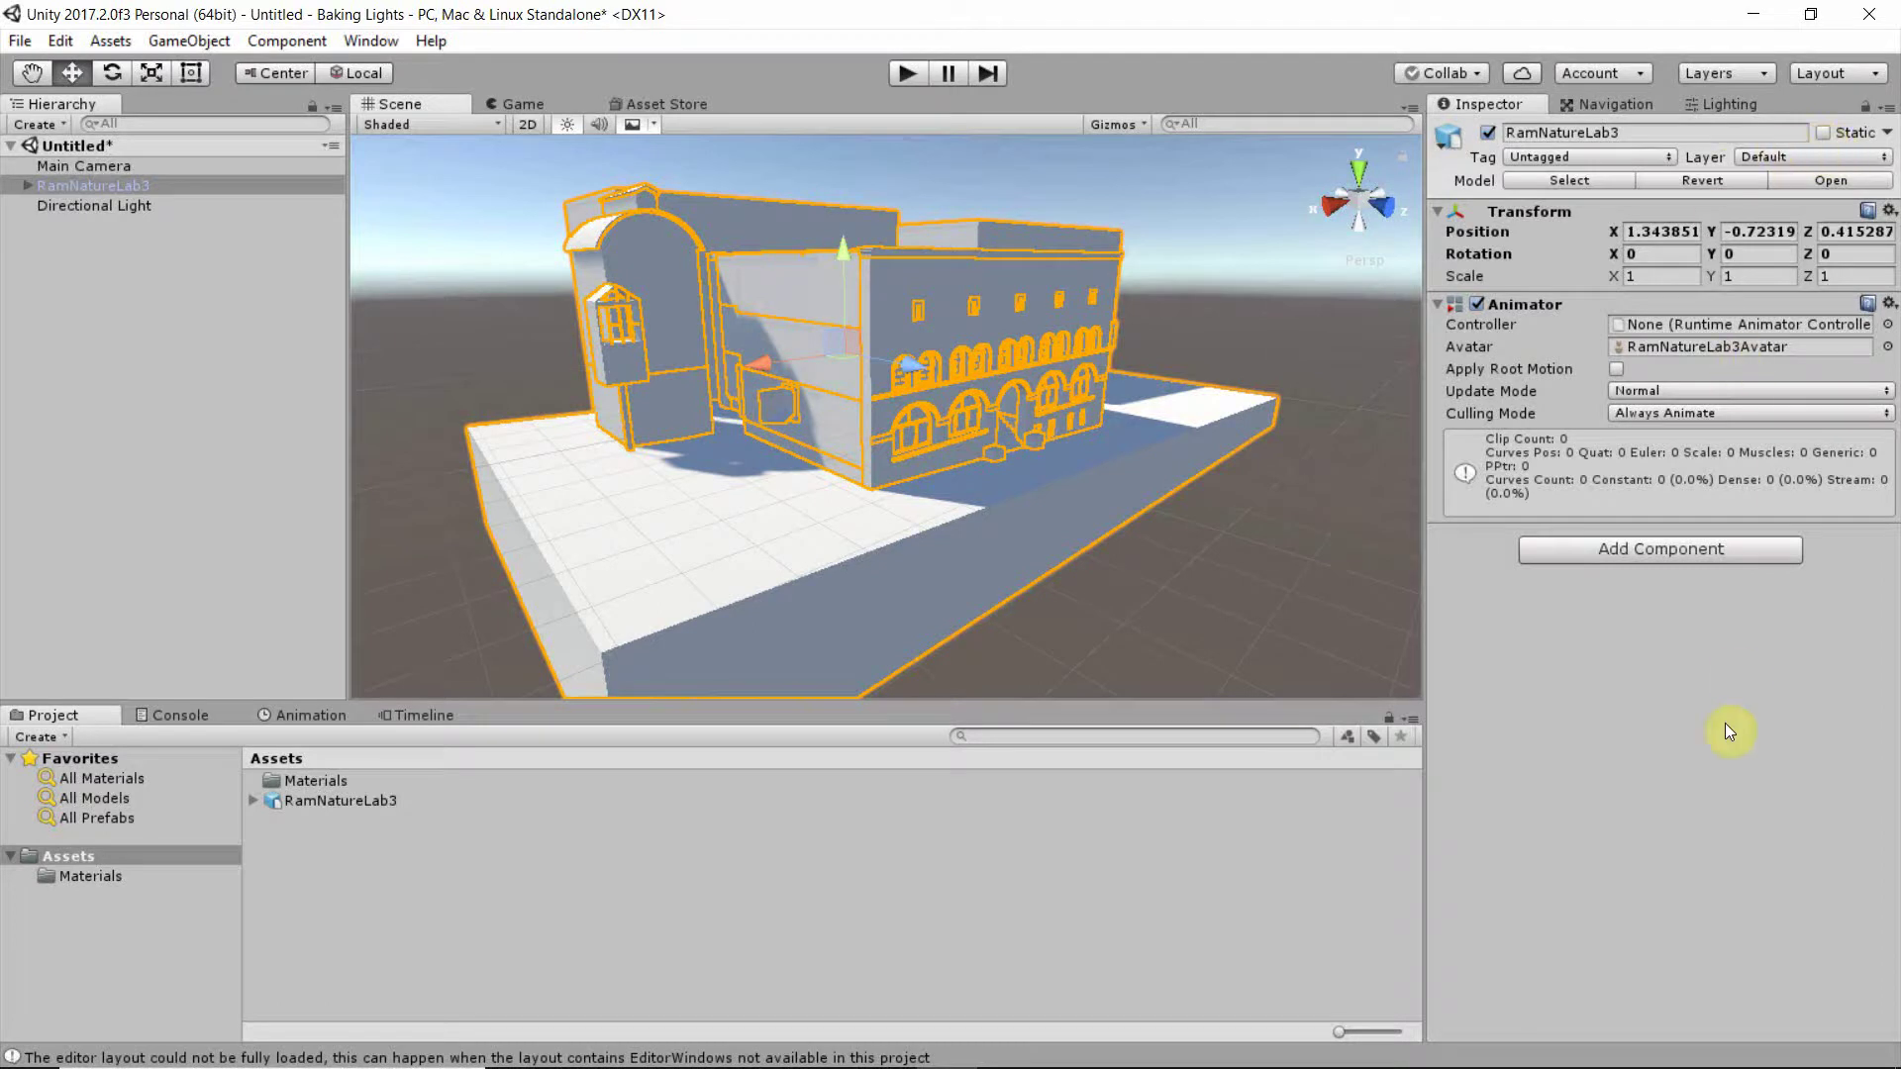
- Deselect the building and show the Lighting tab: Baked GI, Shadowmask, Enlighten lightmapper
click(1182, 555)
click(1728, 104)
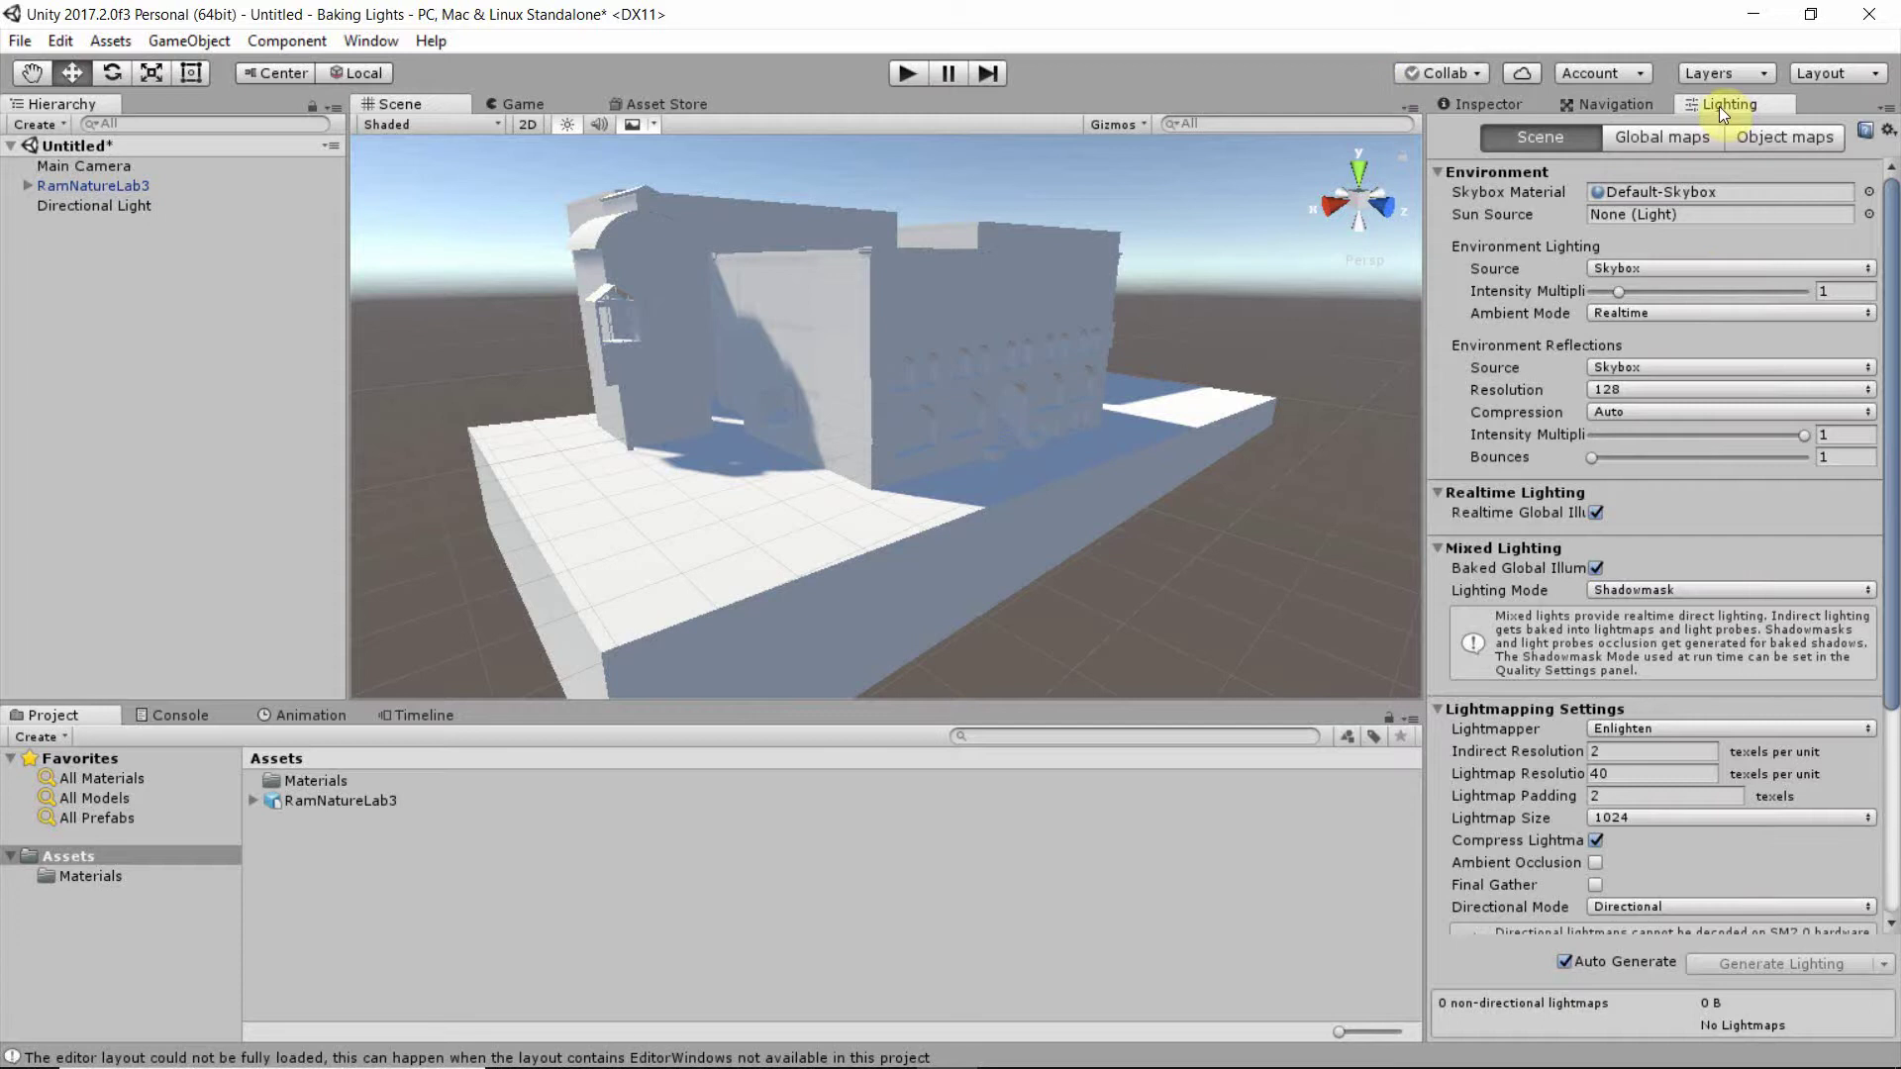
click(377, 41)
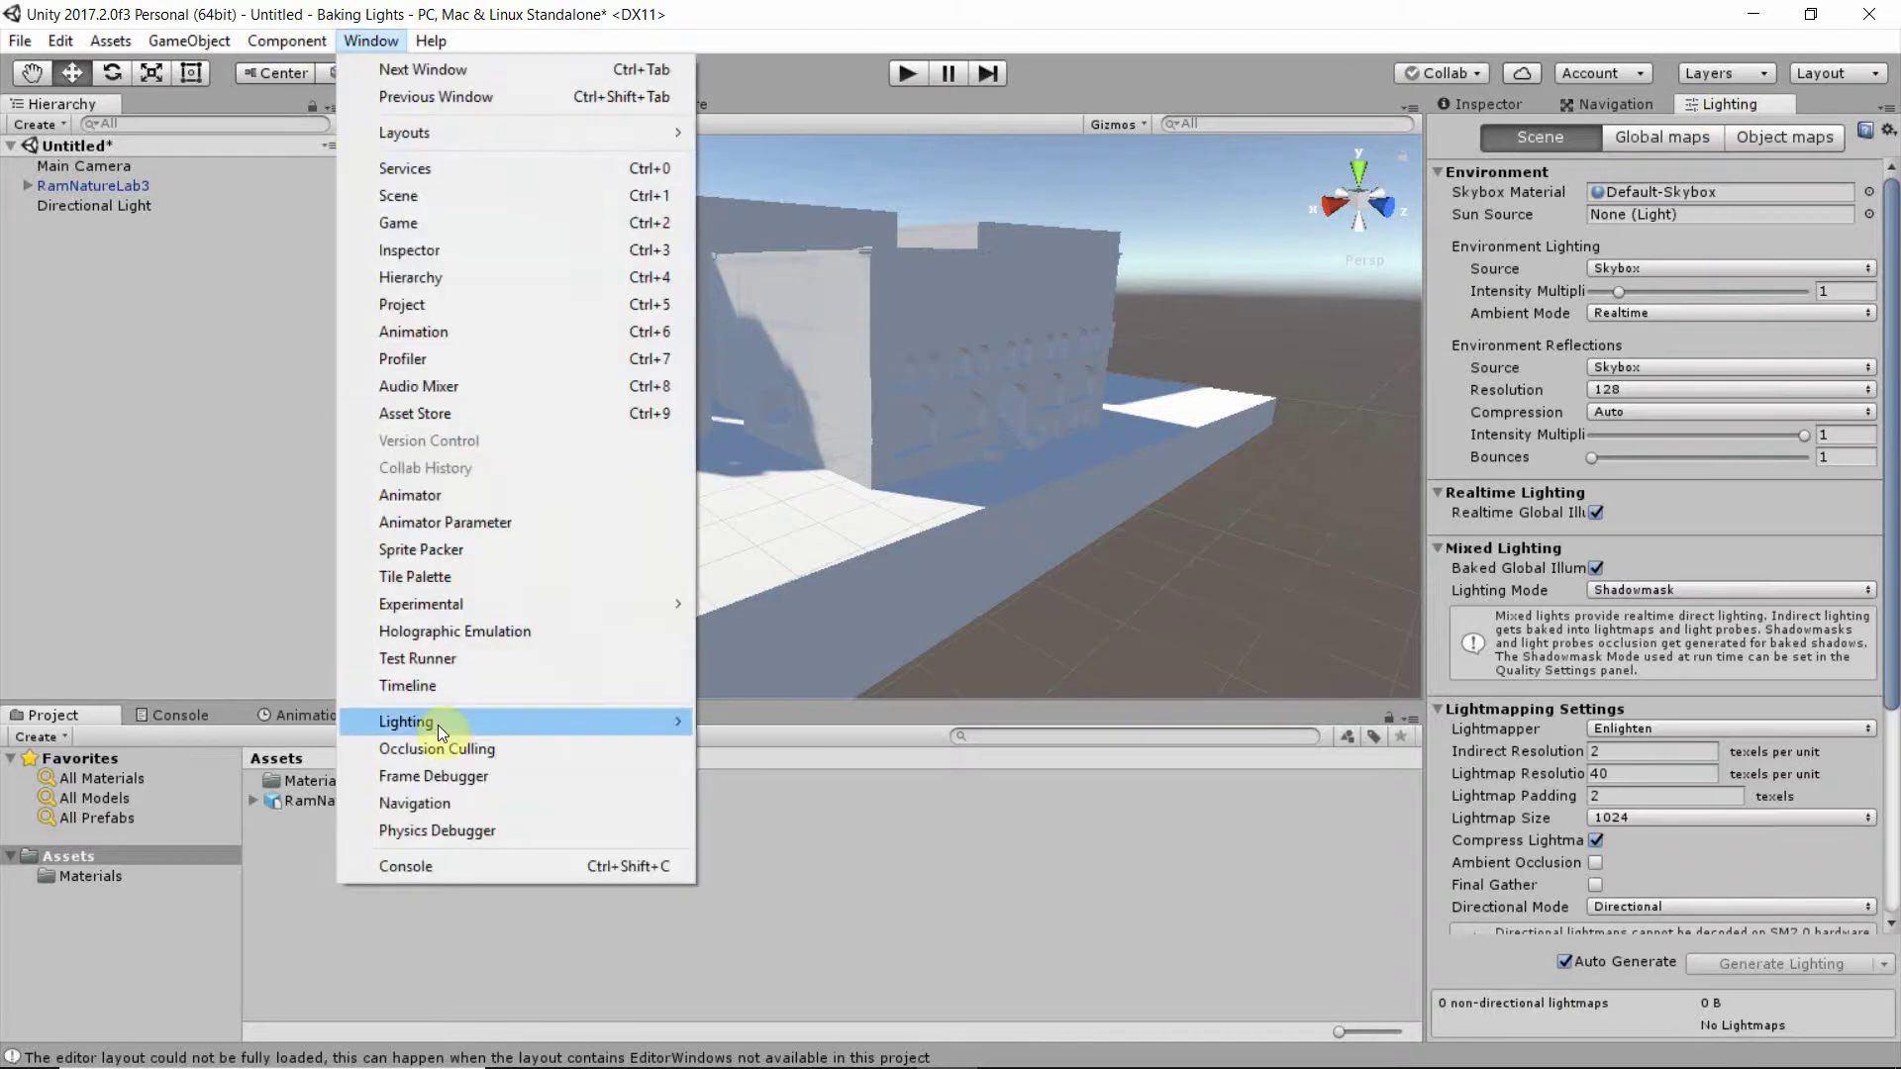
mouse_move(485, 722)
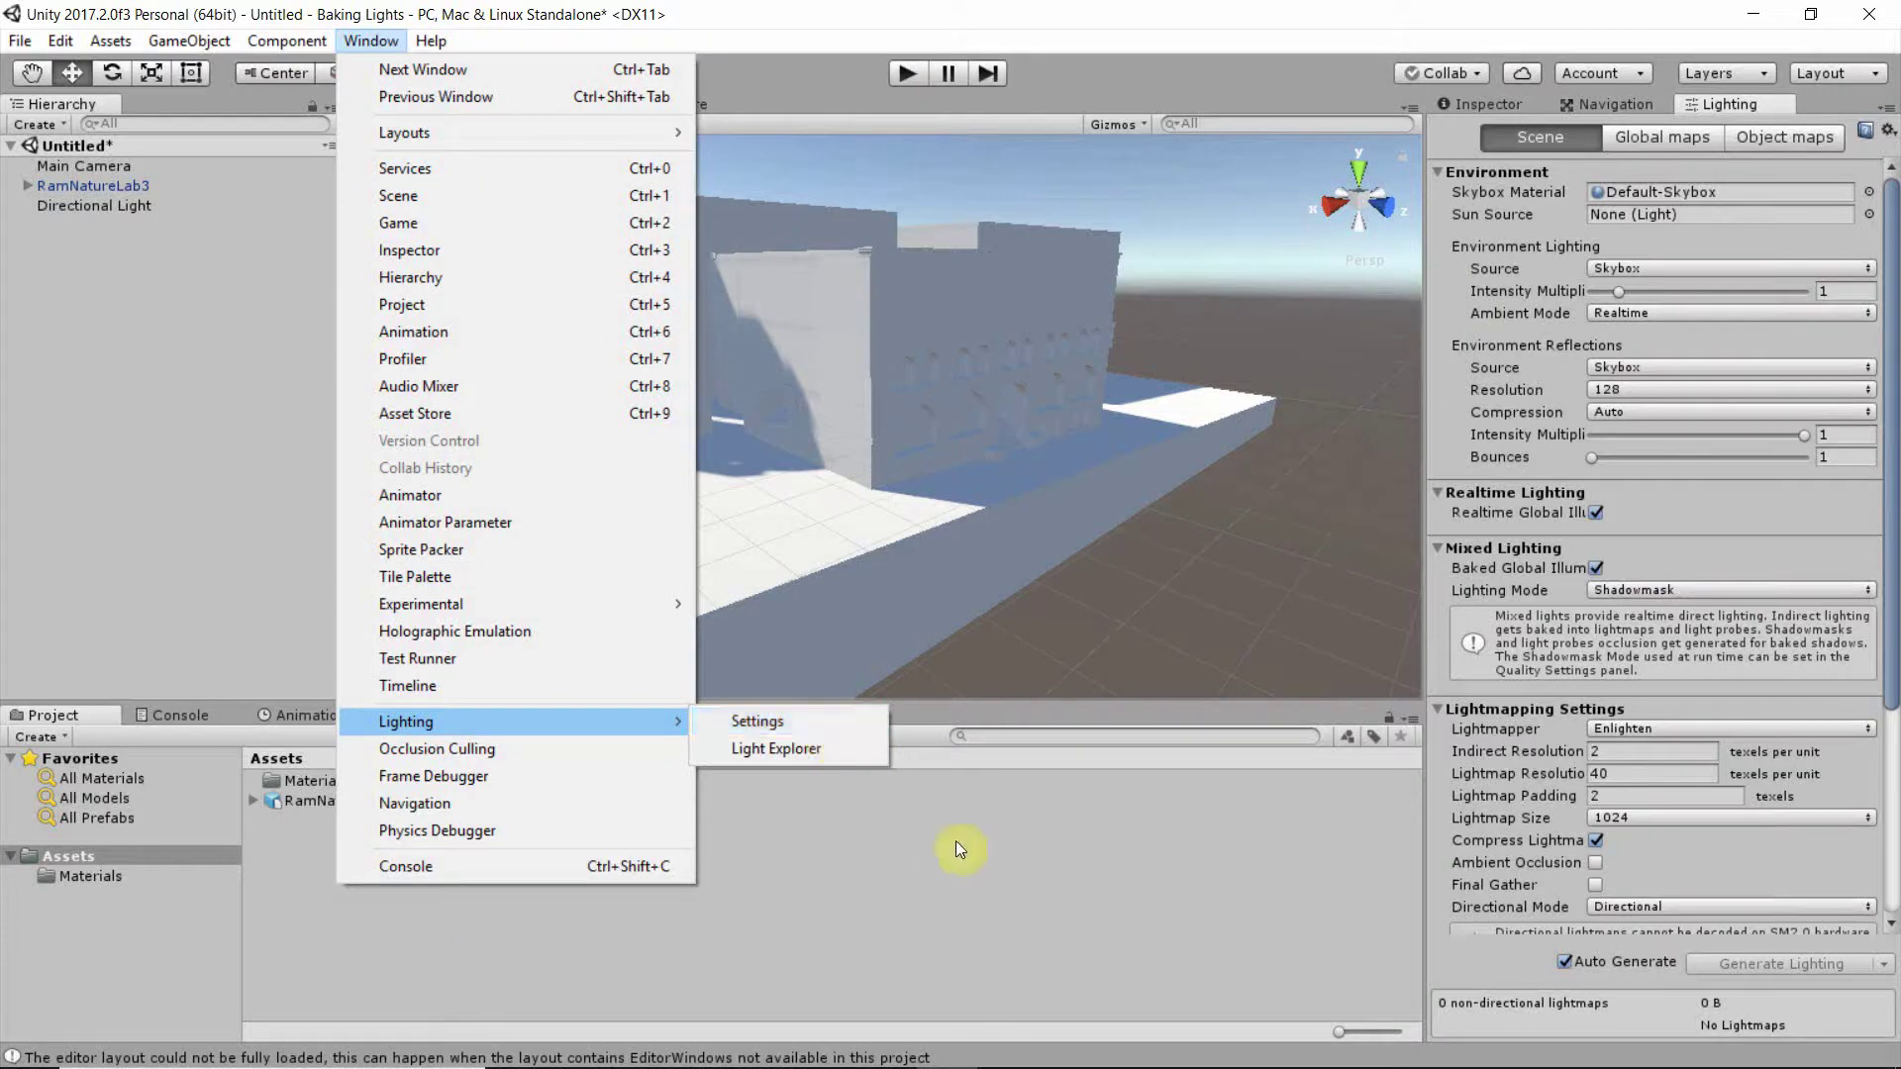
click(765, 679)
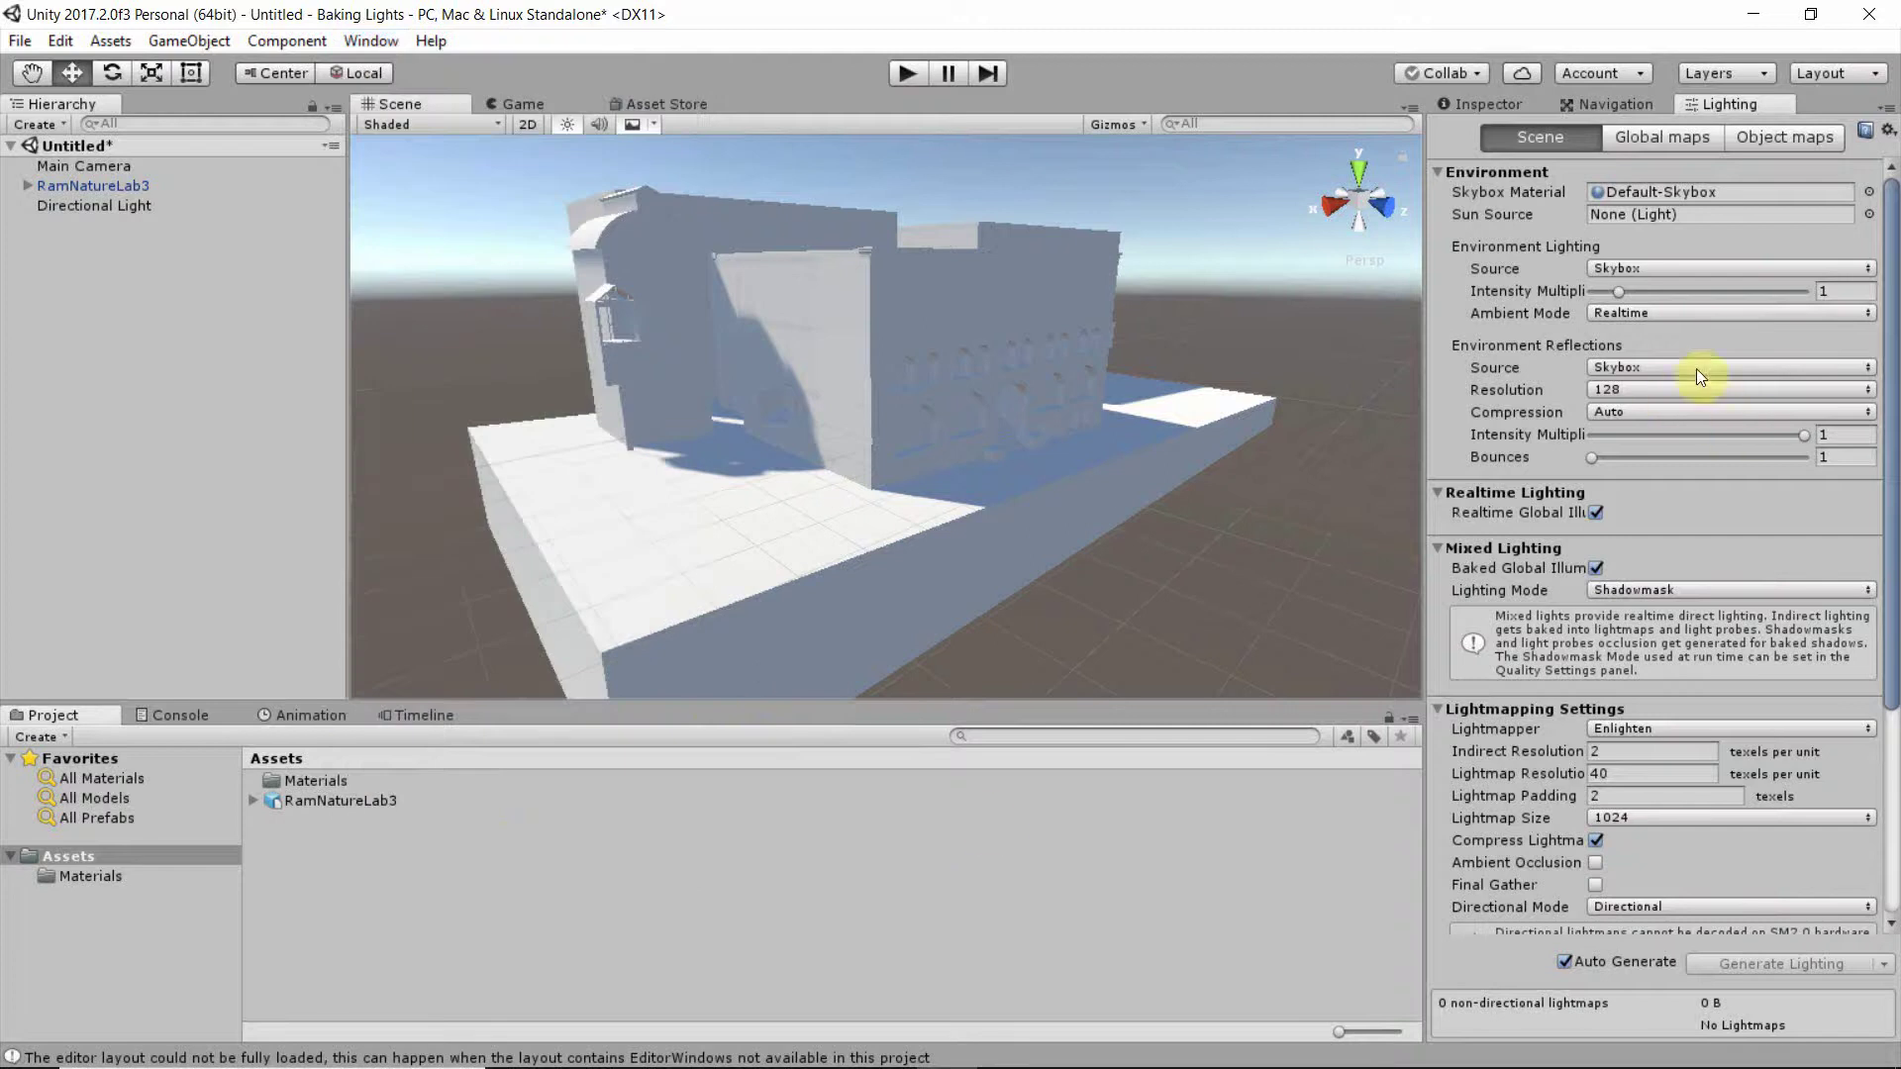
- Turn off Realtime Global Illumination, set Baked Indirect mode and the Progressive (Preview) lightmapper
click(1594, 513)
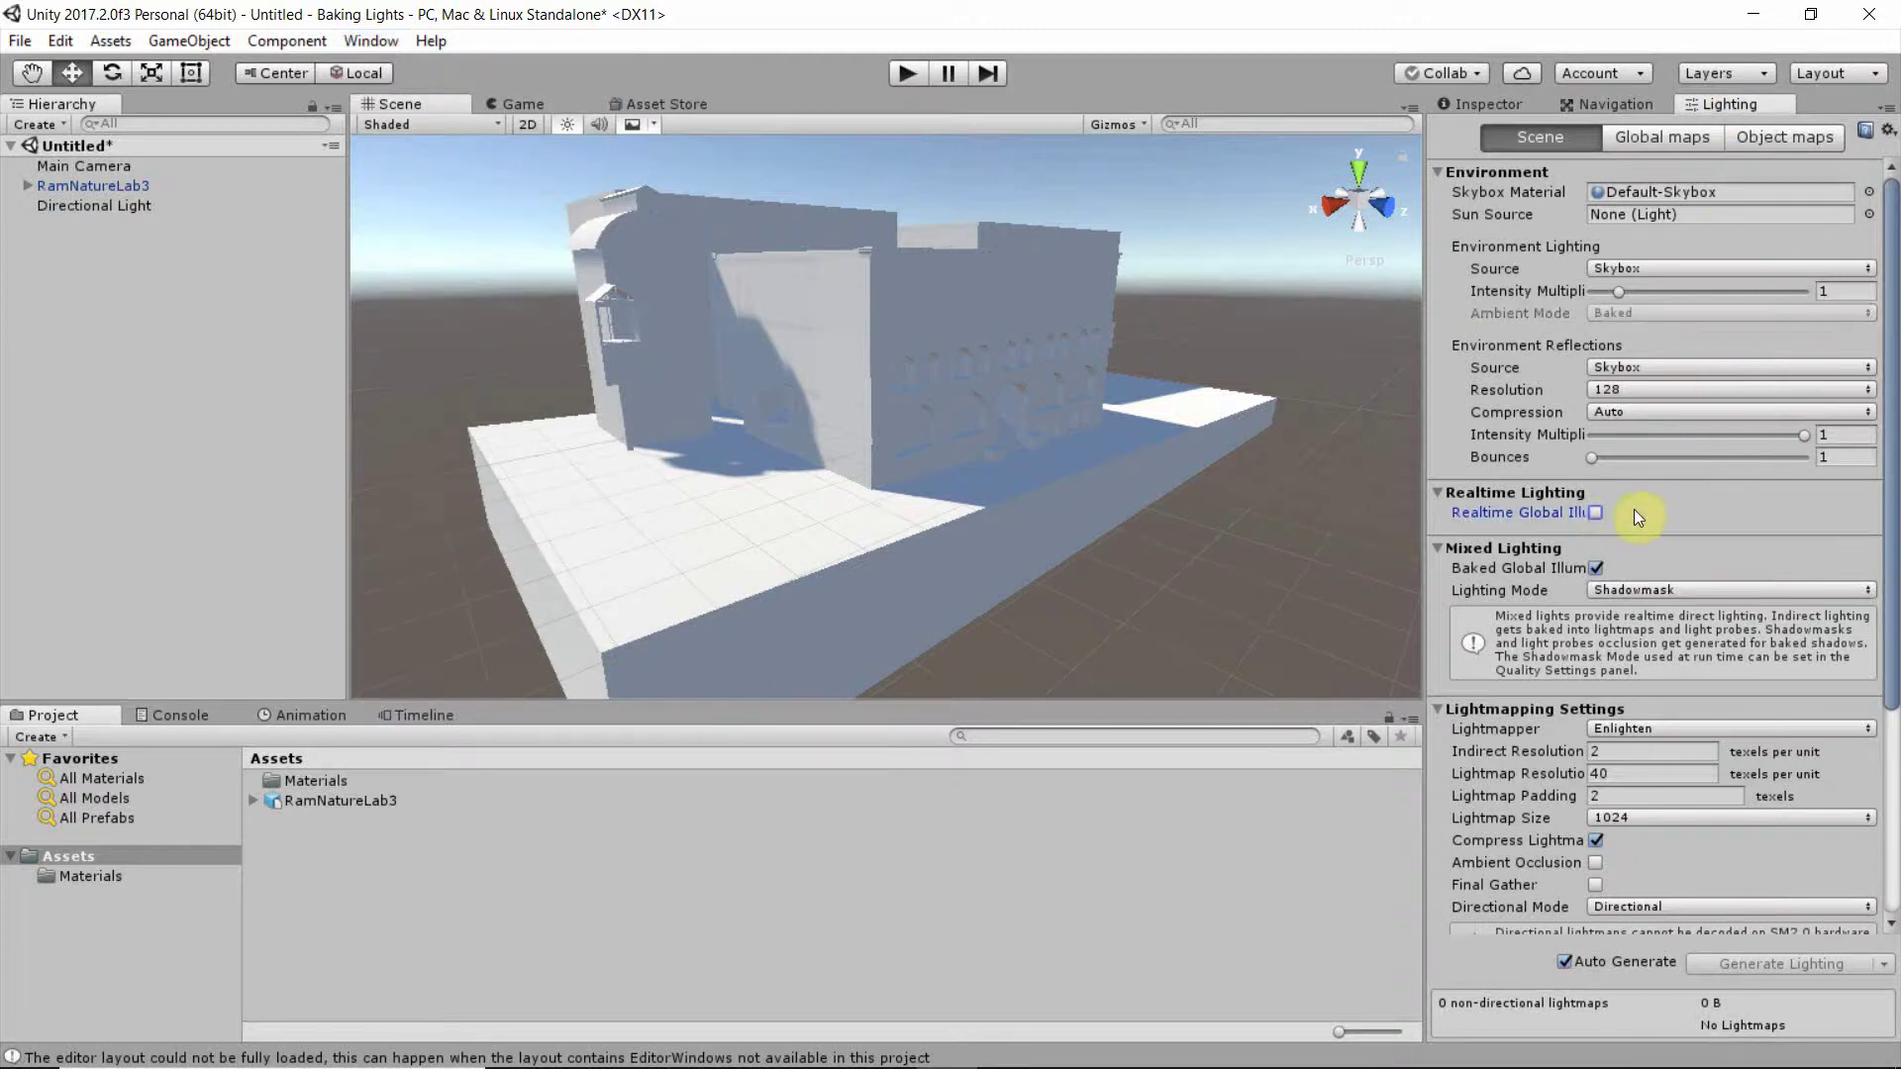
scroll(1656, 516, down, 3)
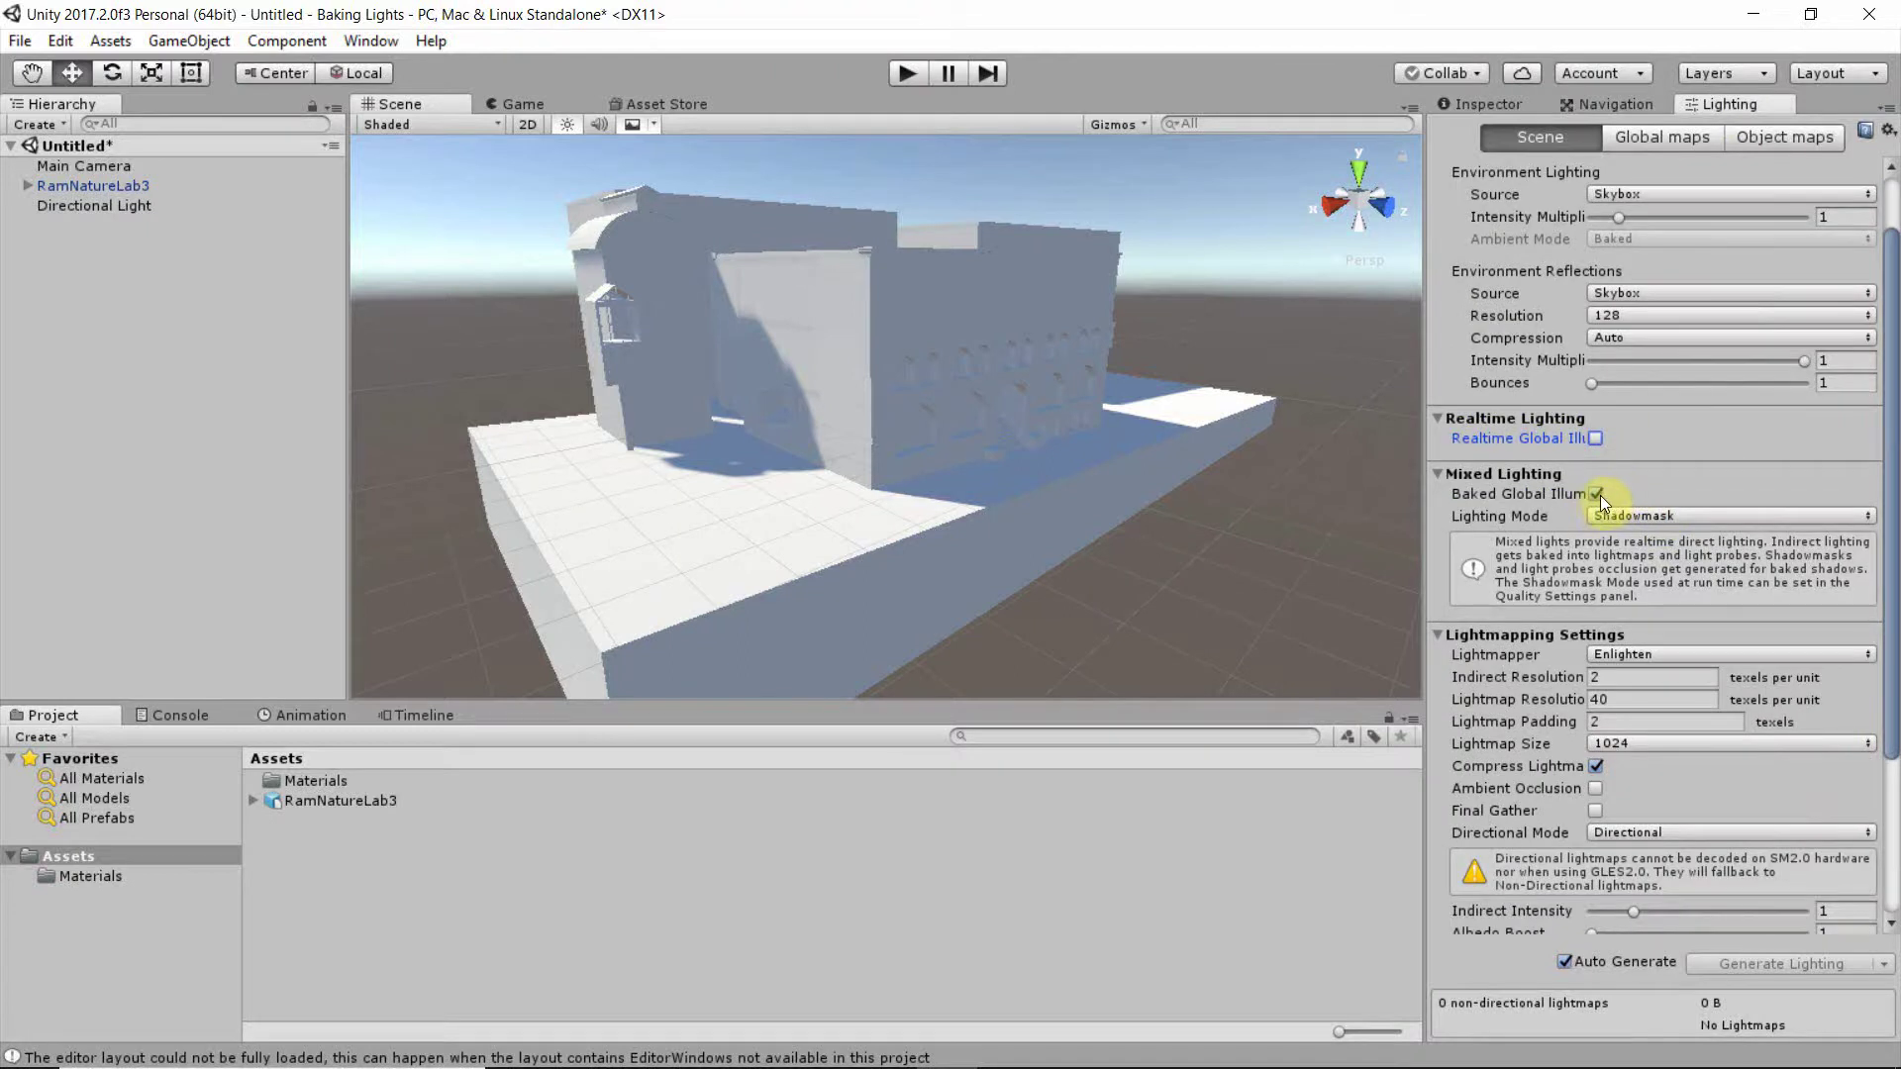
click(1648, 516)
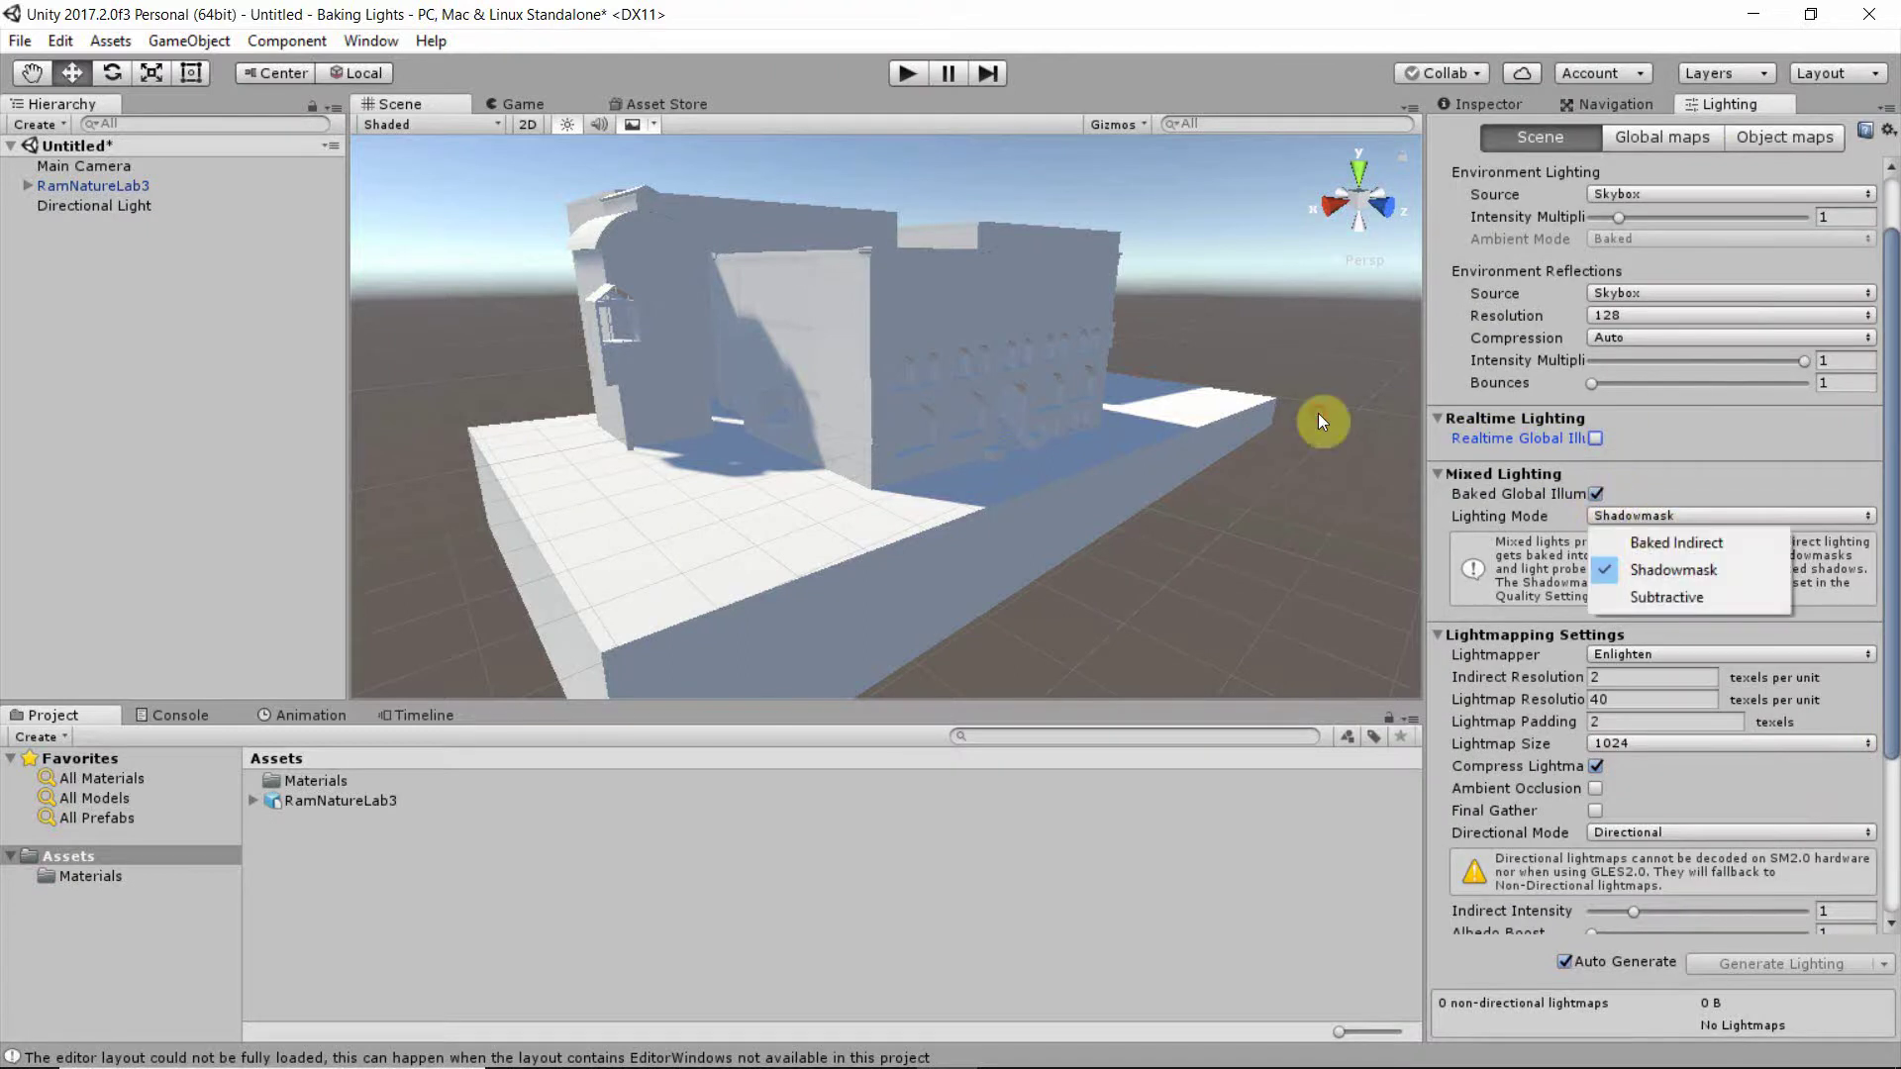
click(1649, 545)
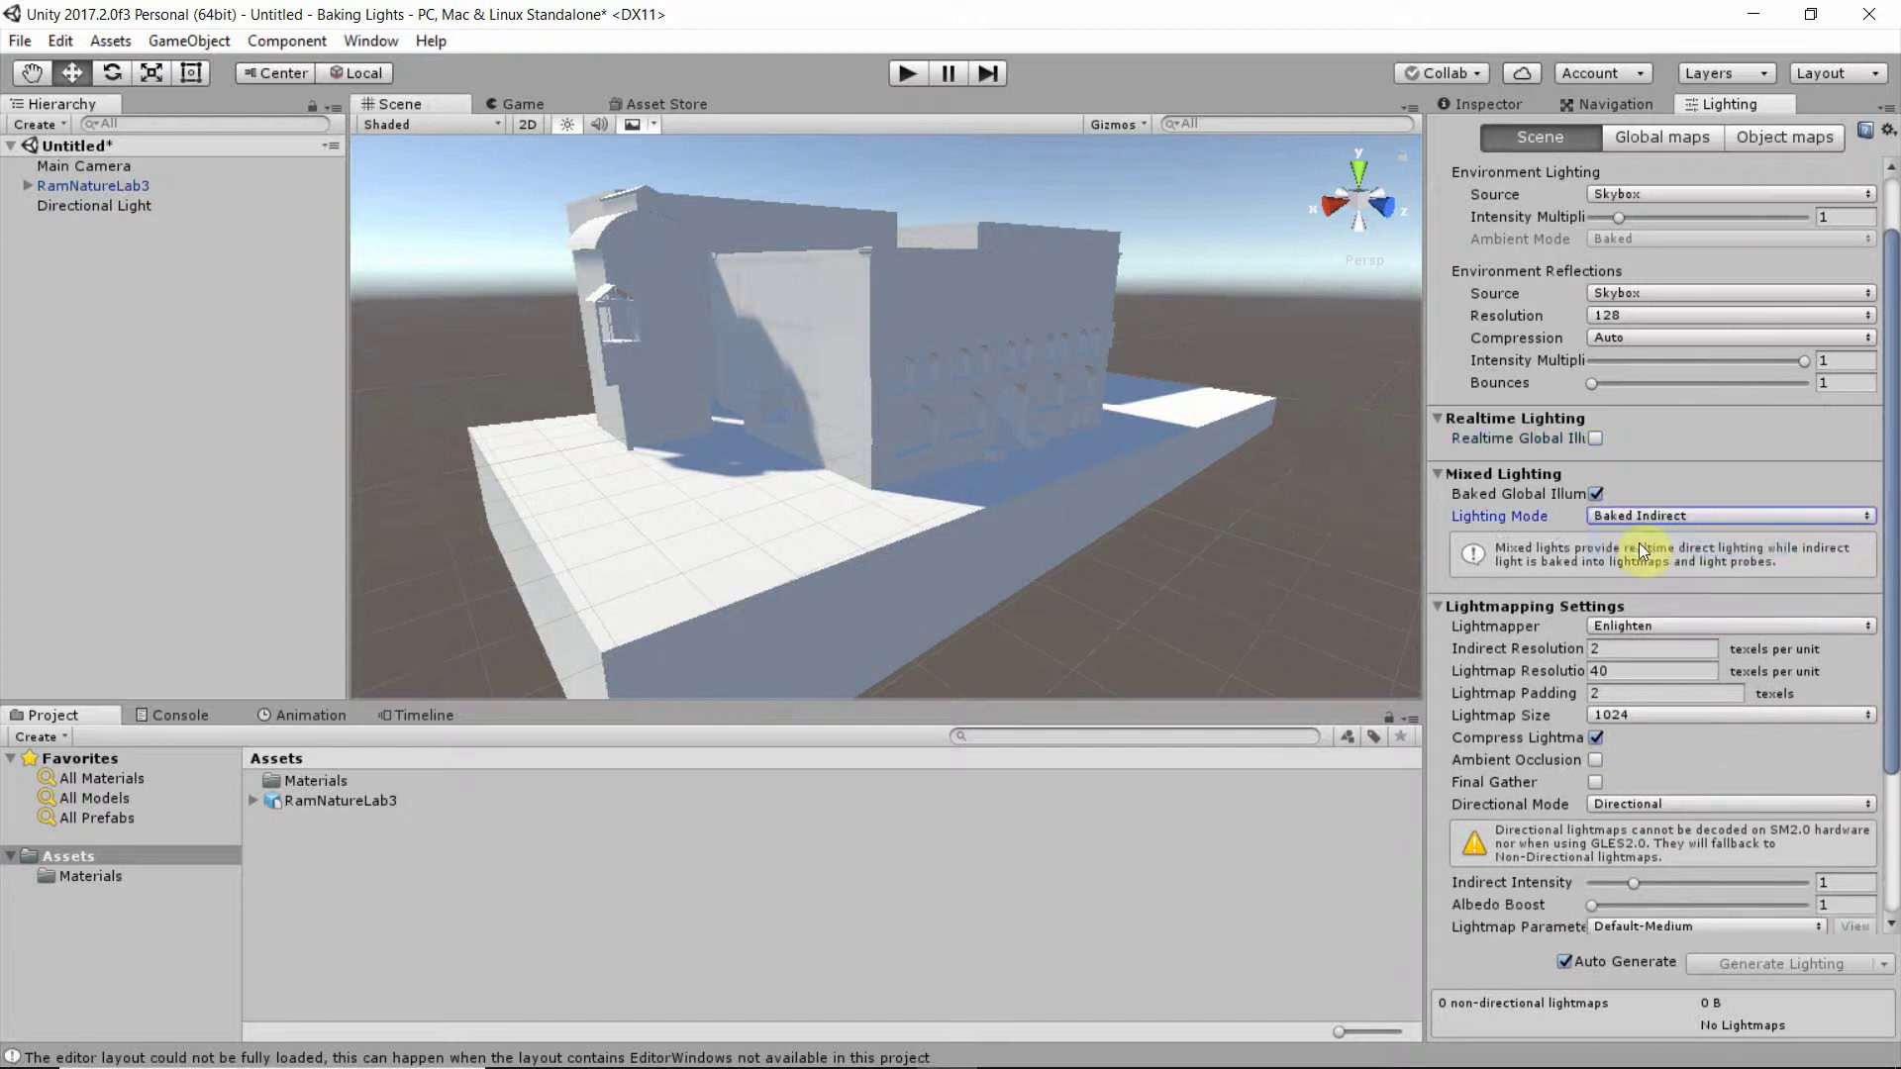
scroll(1641, 546, down, 5)
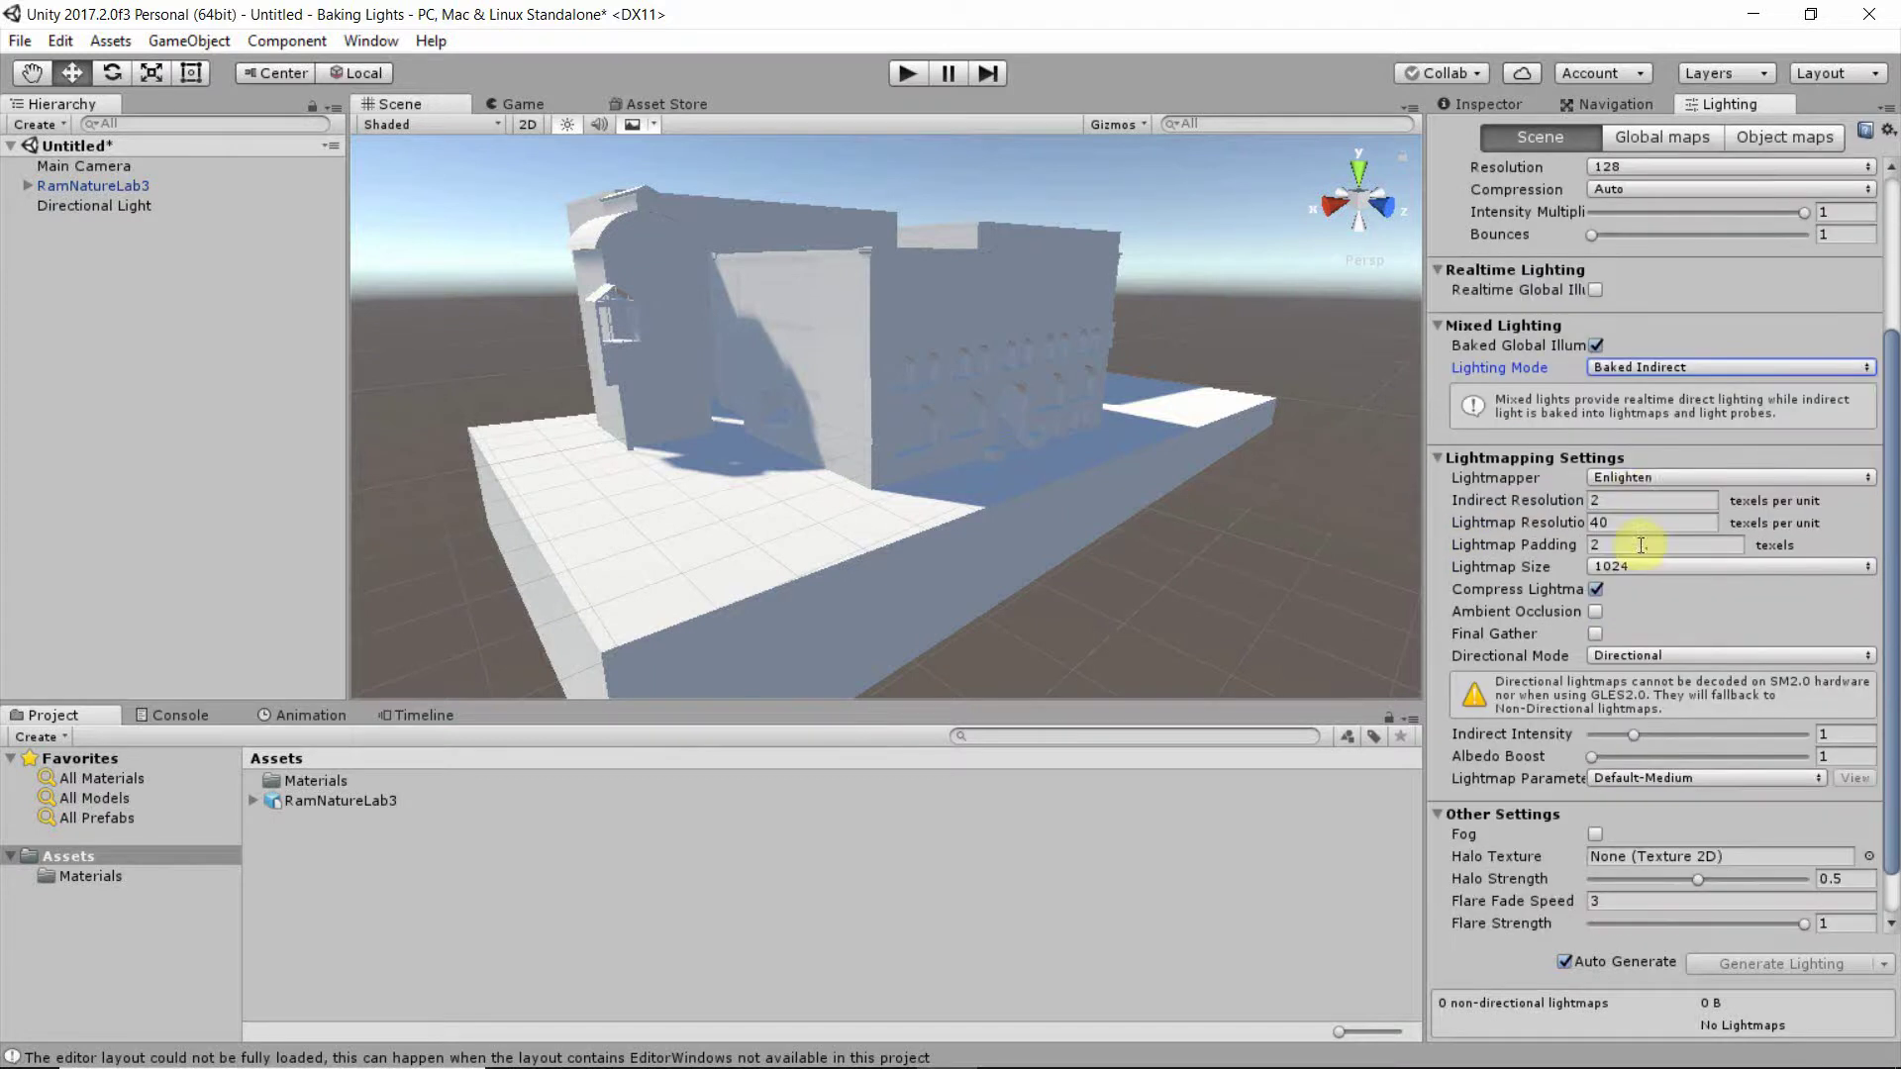
click(1639, 477)
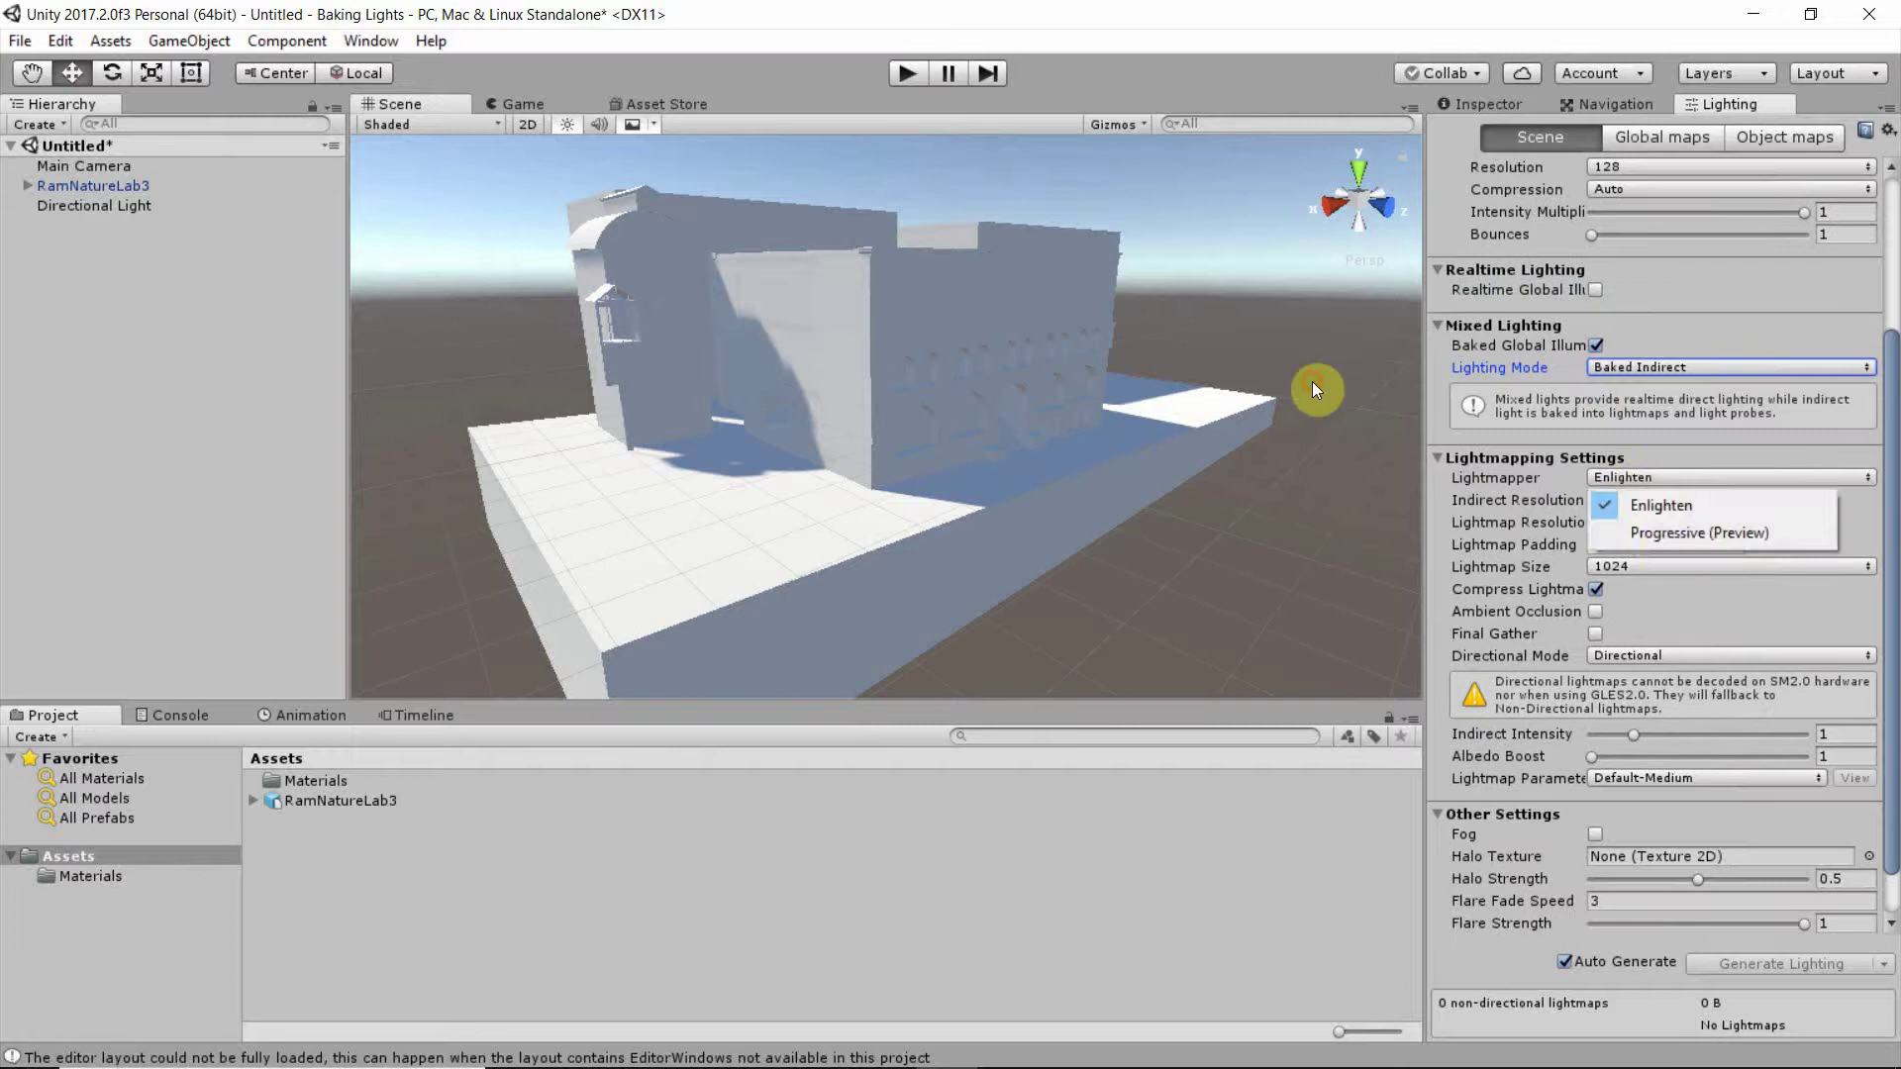
click(1657, 535)
- Set Lightmap Resolution to 10 and Directional Mode to Non-Directional
scroll(1641, 568, down, 3)
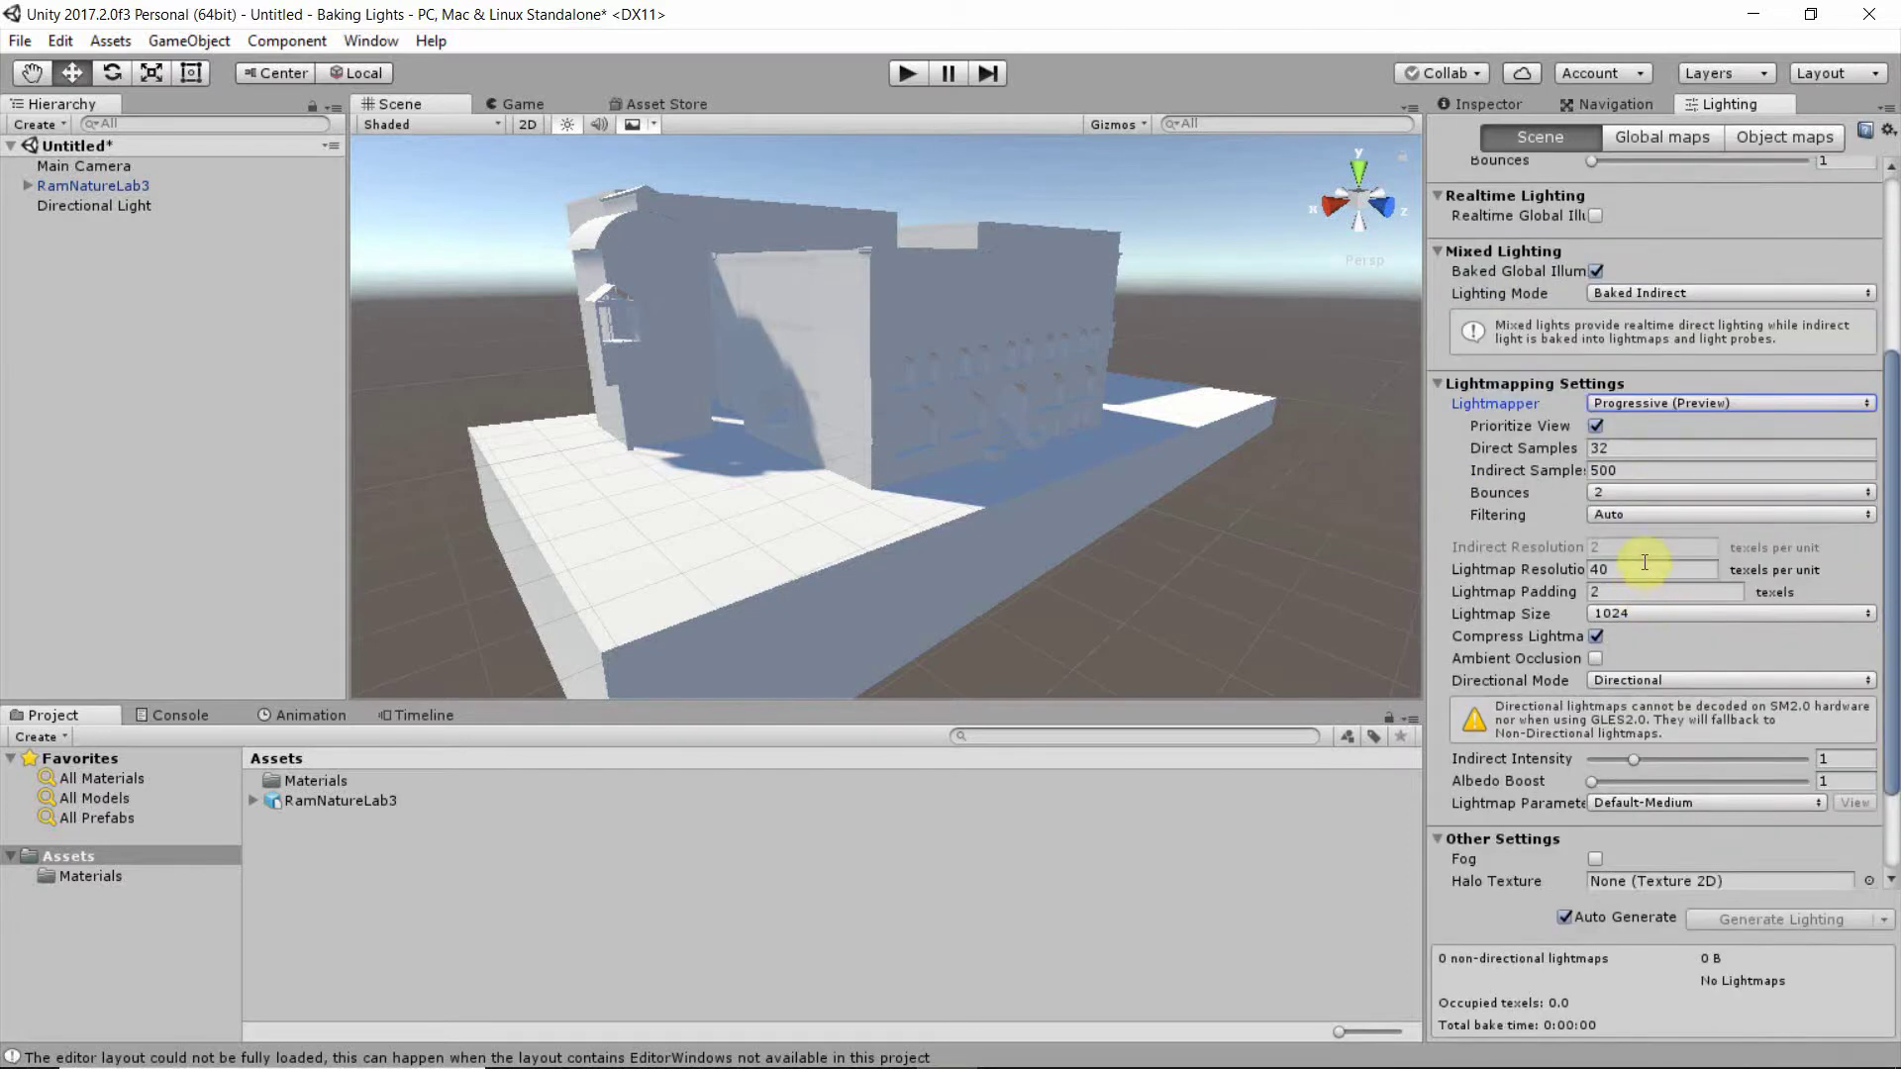
click(1305, 455)
click(1633, 571)
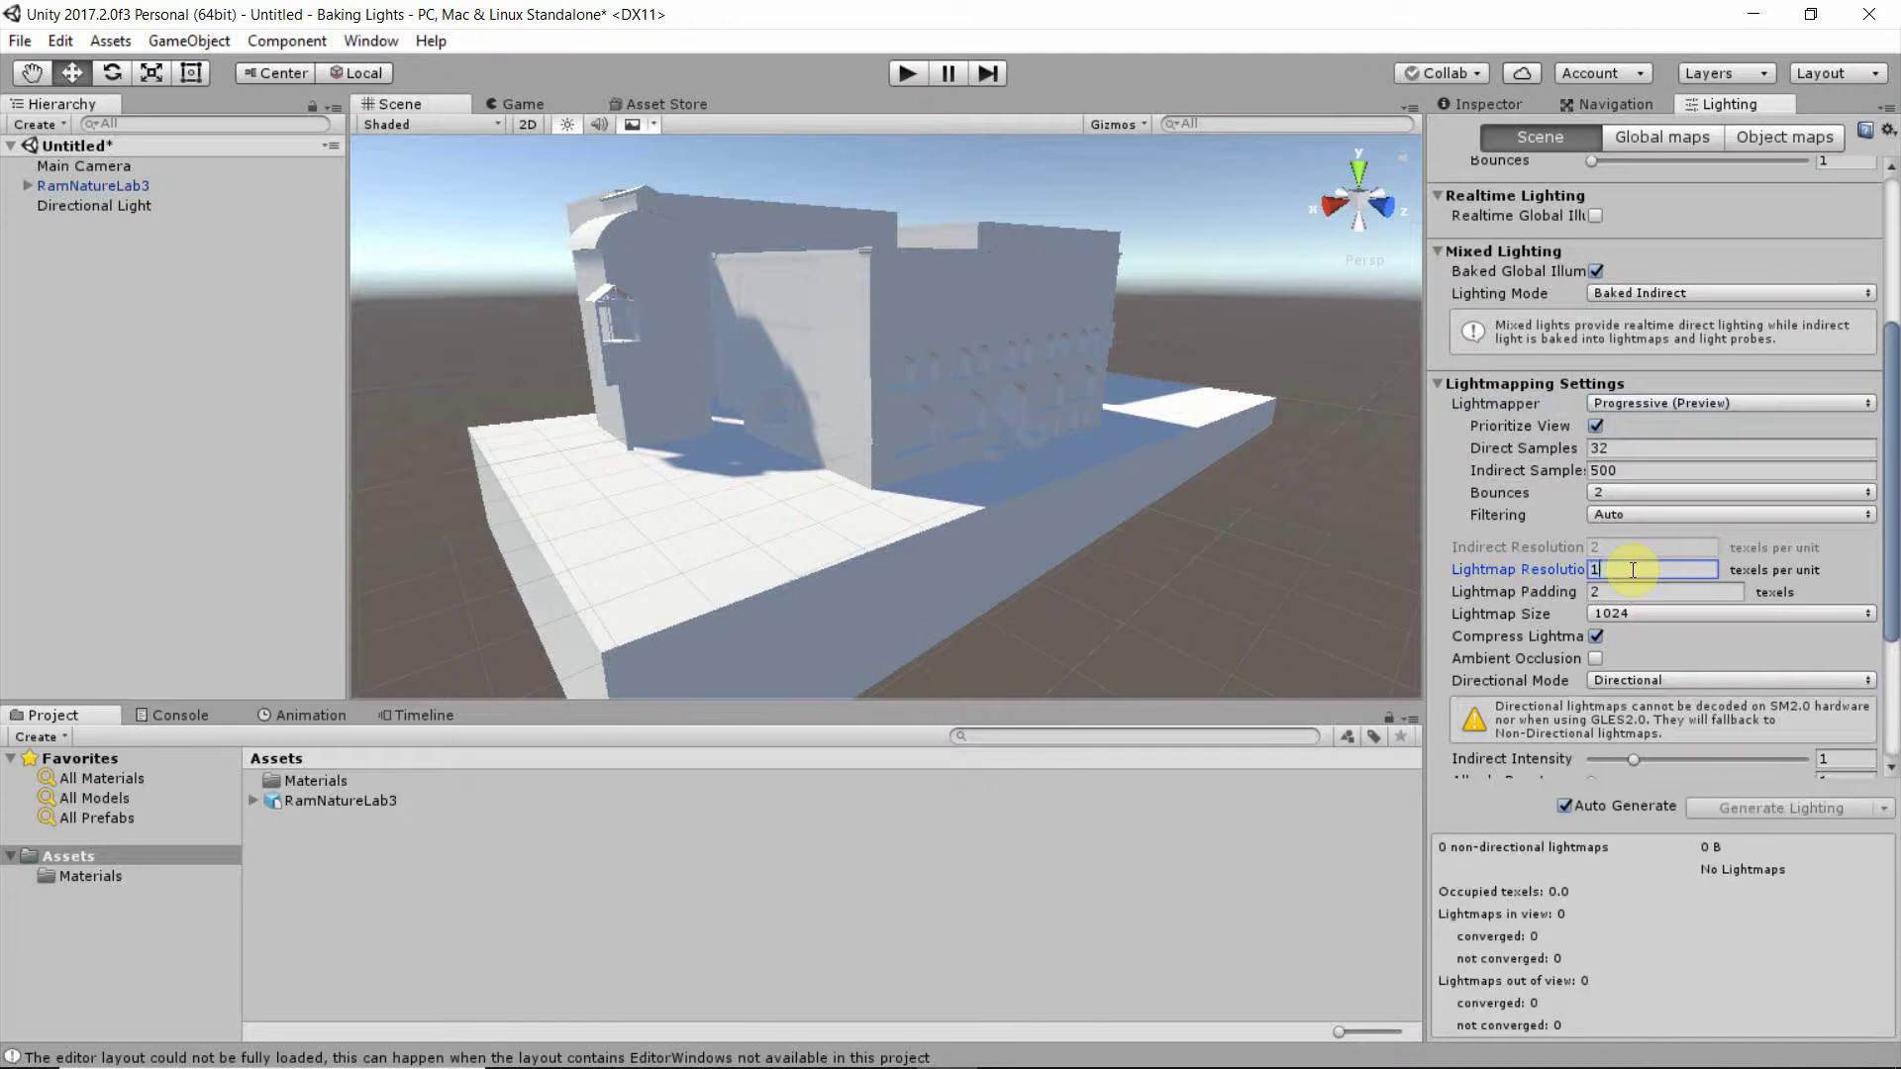
text(10)
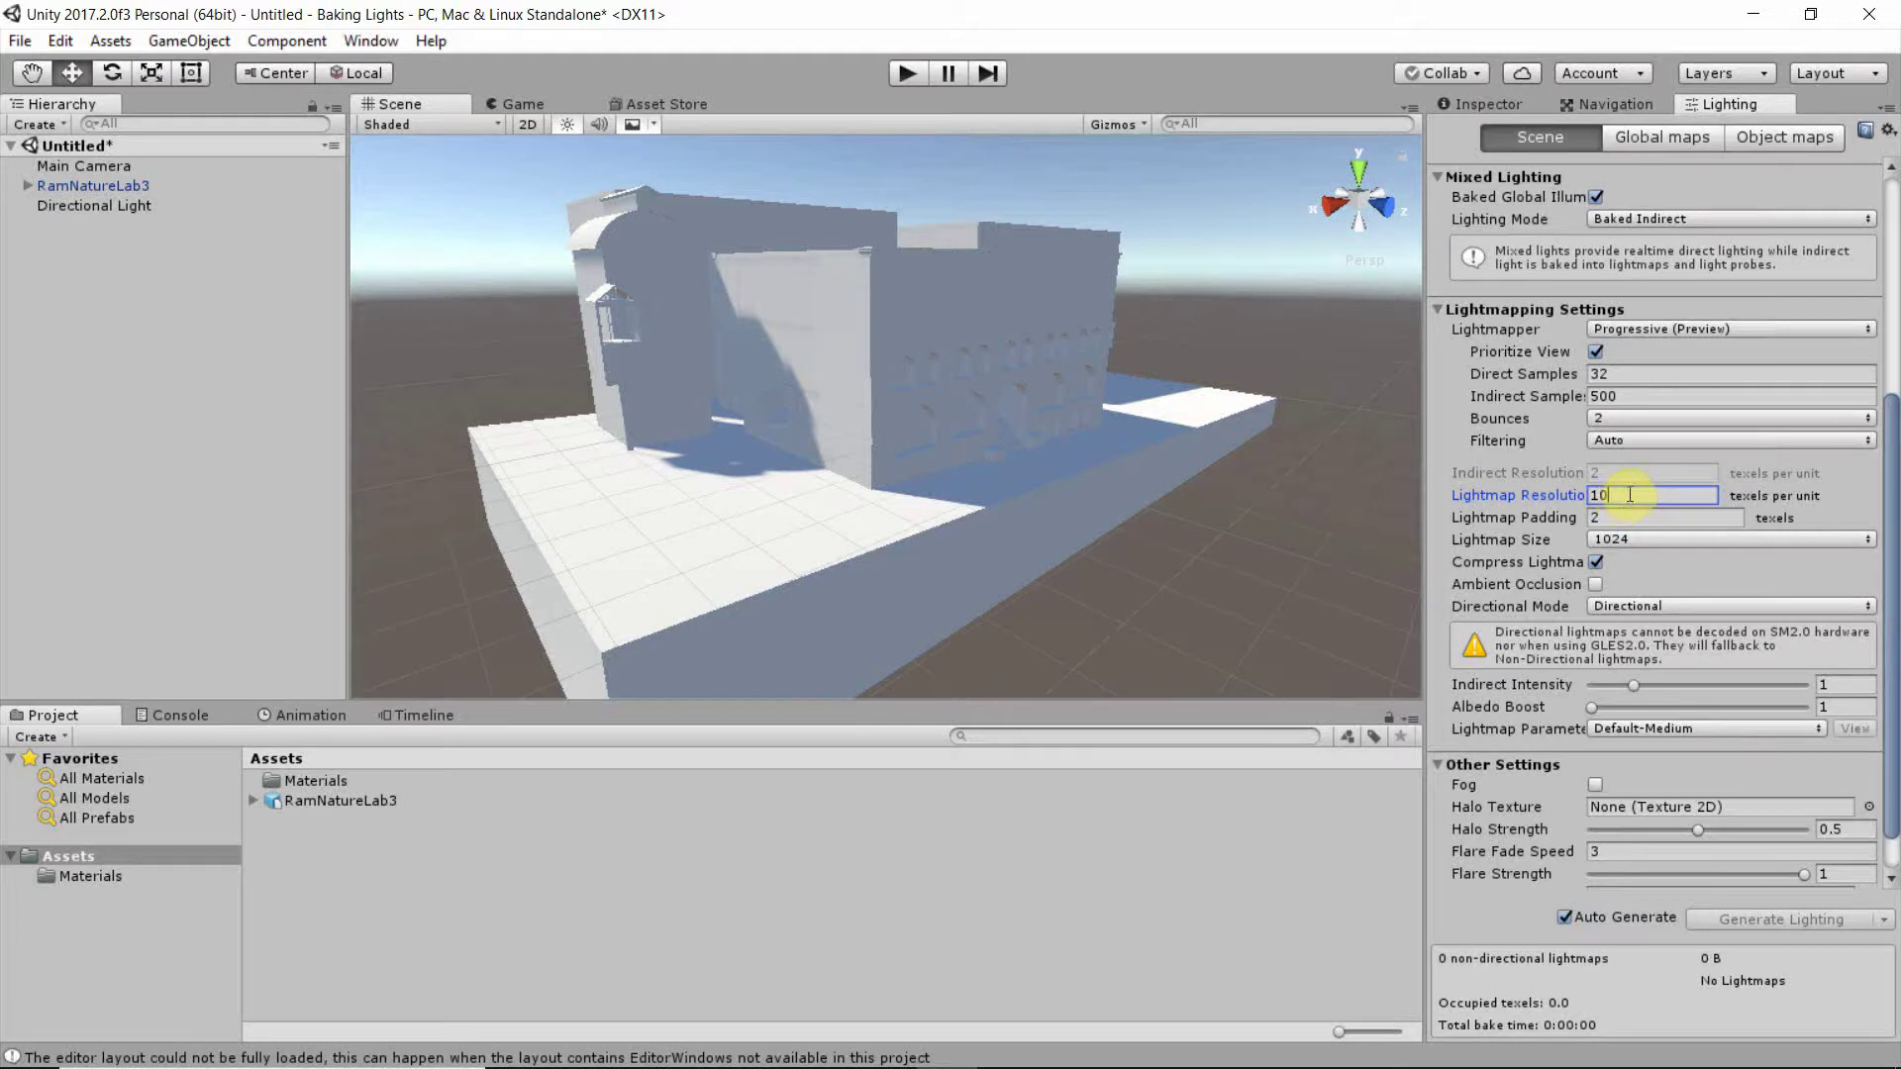
click(1658, 607)
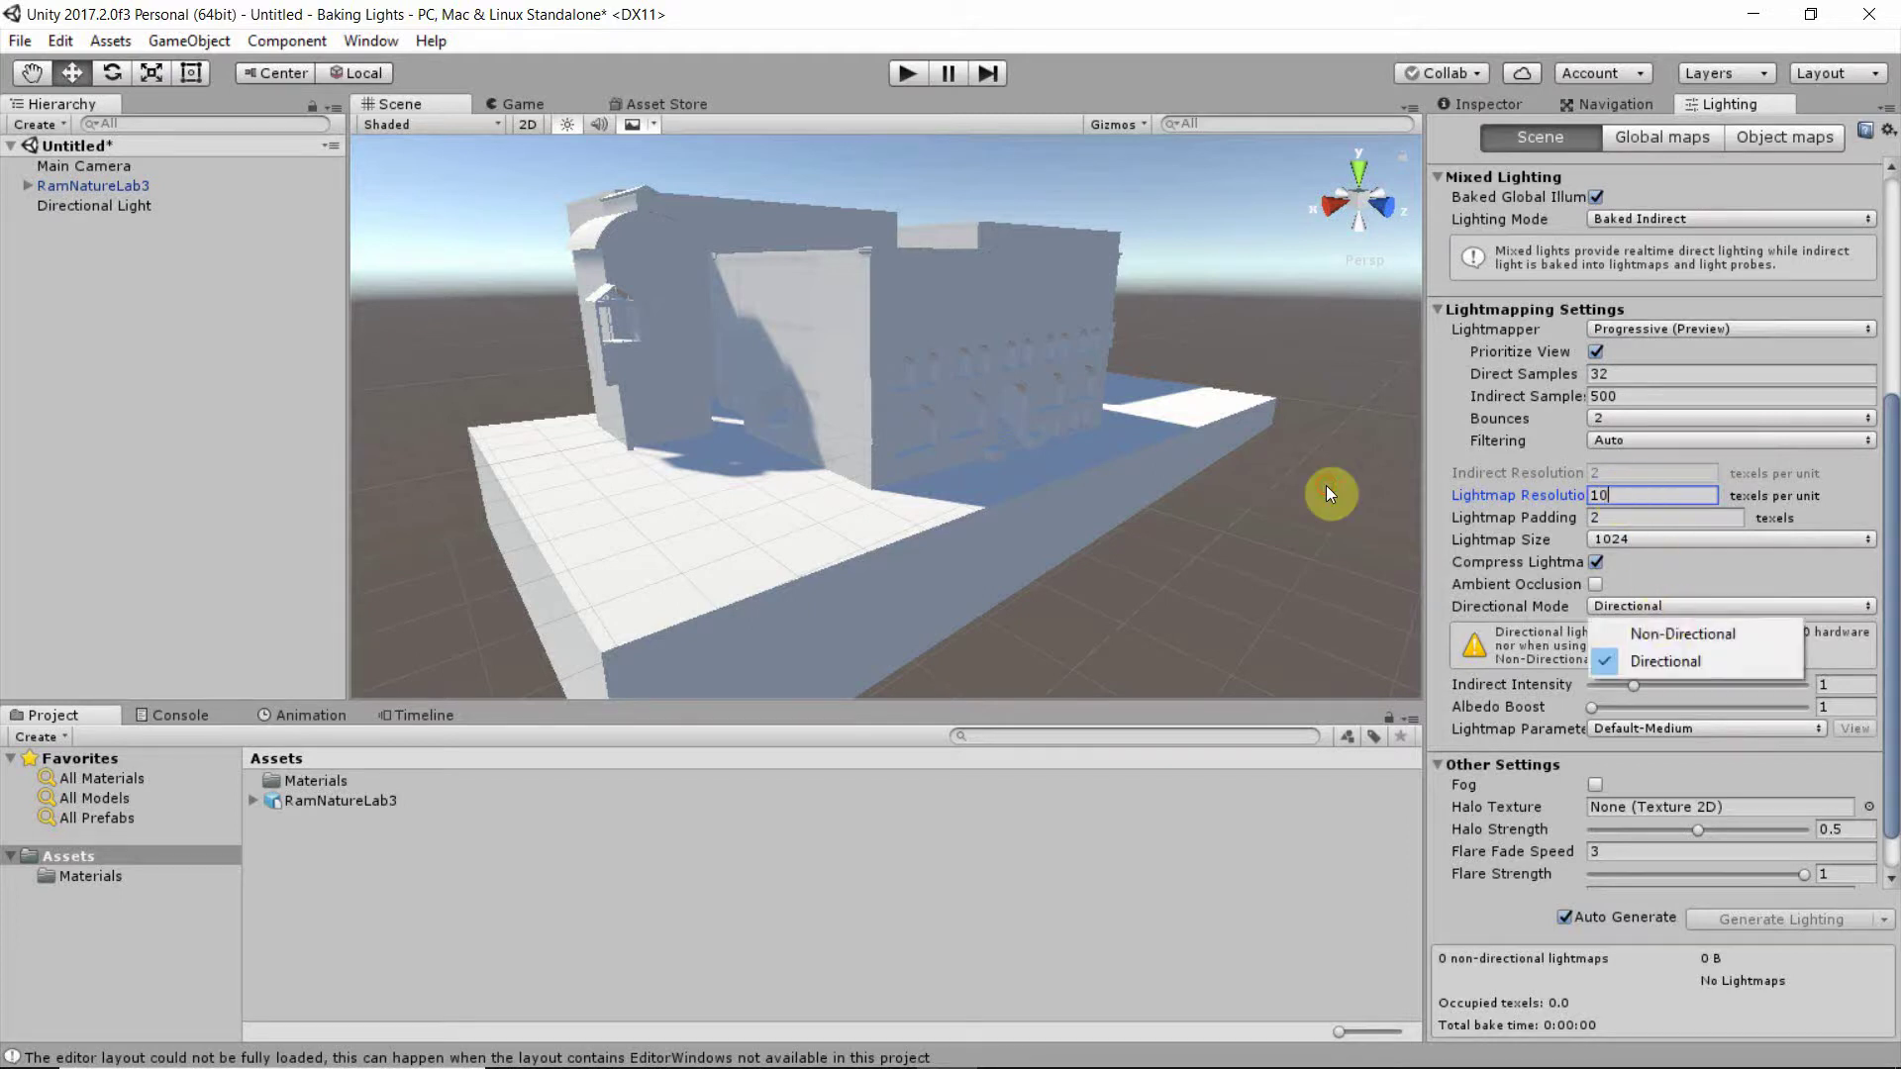
click(1664, 637)
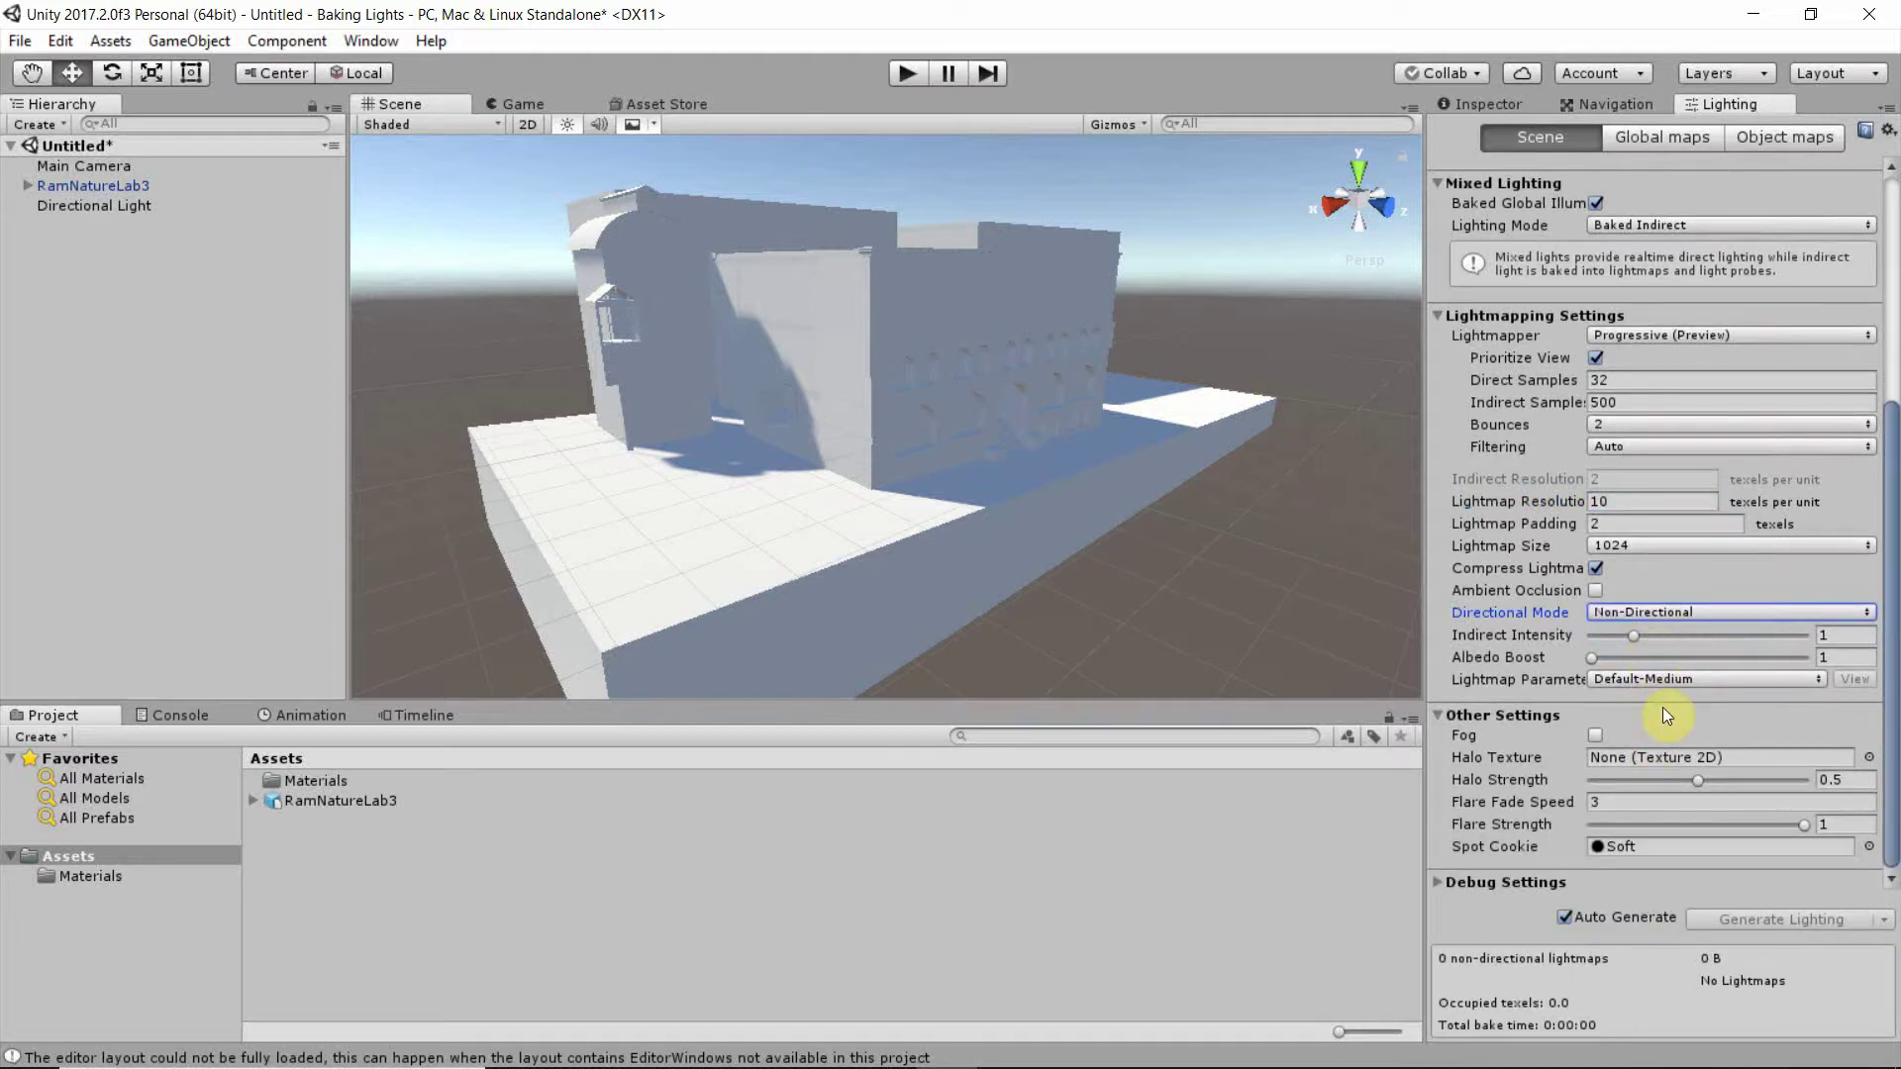
scroll(1663, 657, up, 5)
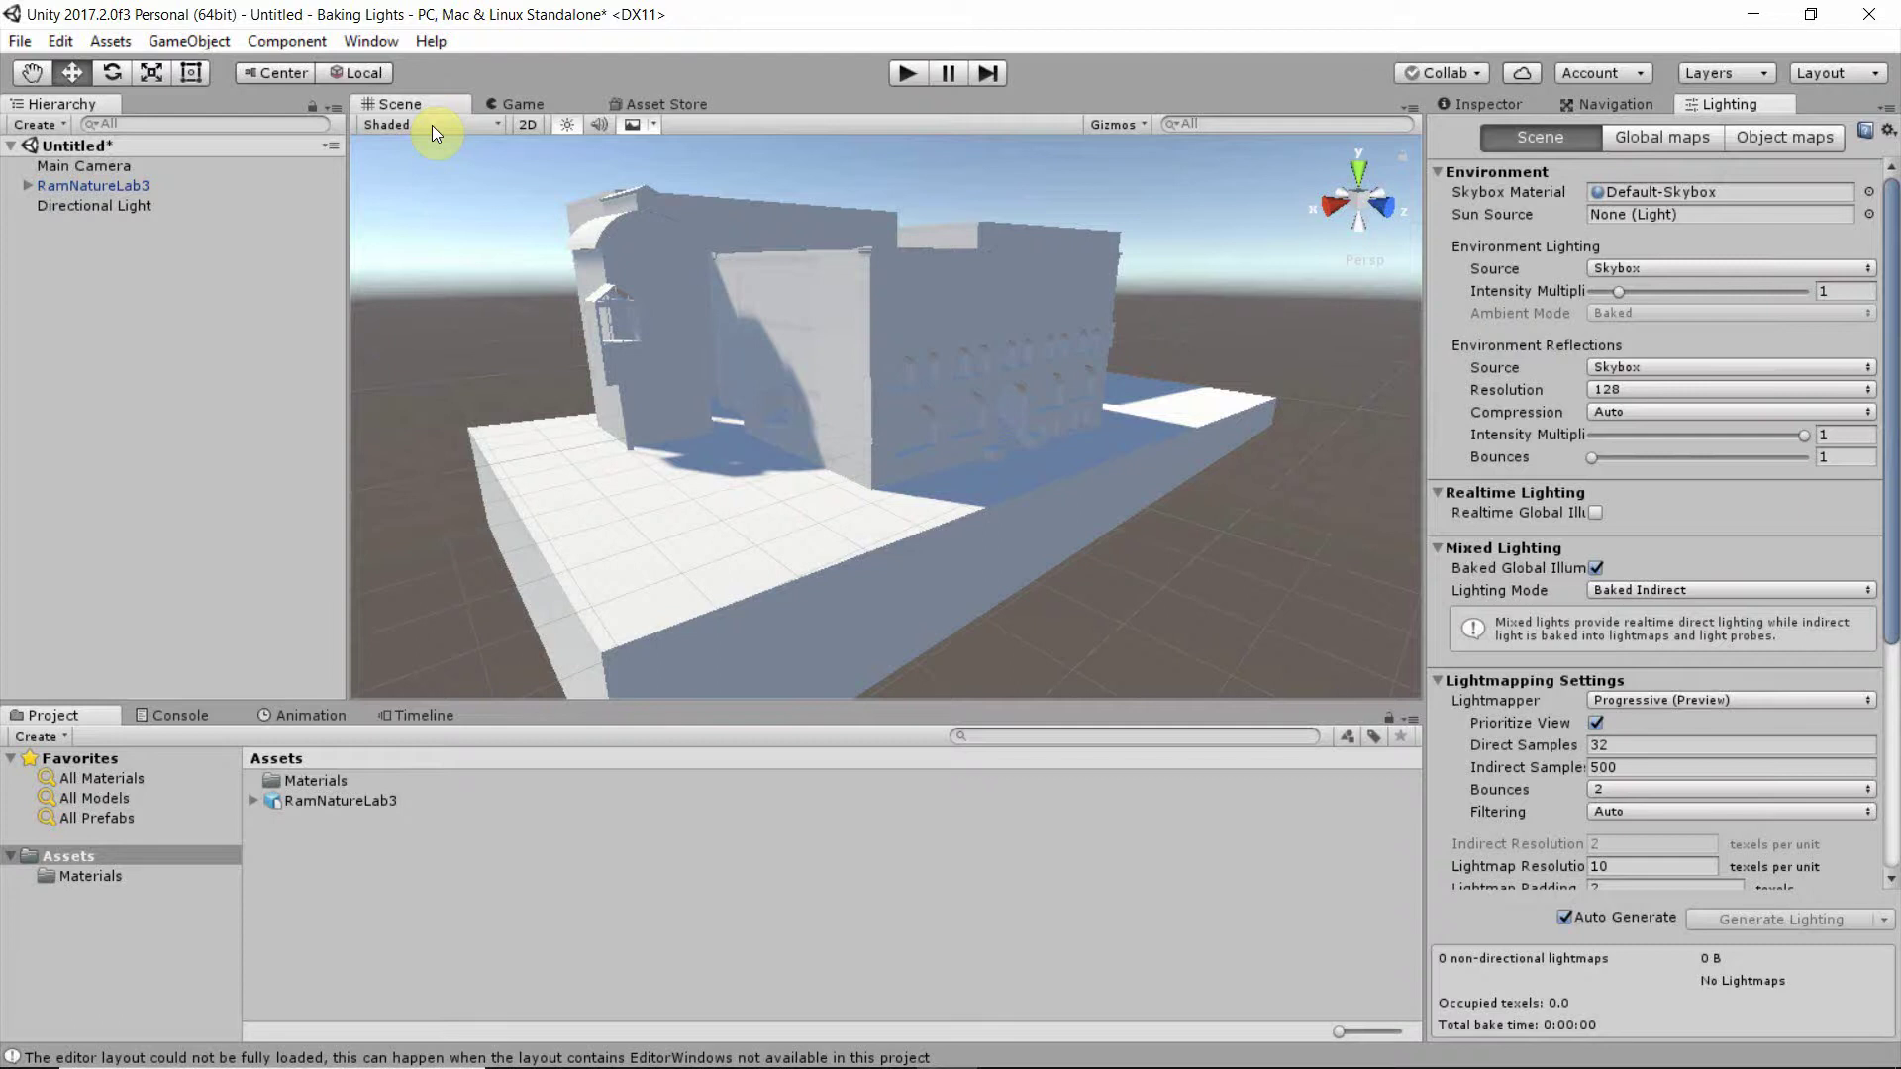
- Select the building and uncheck Auto Generate at the bottom of the Lighting tab
click(601, 227)
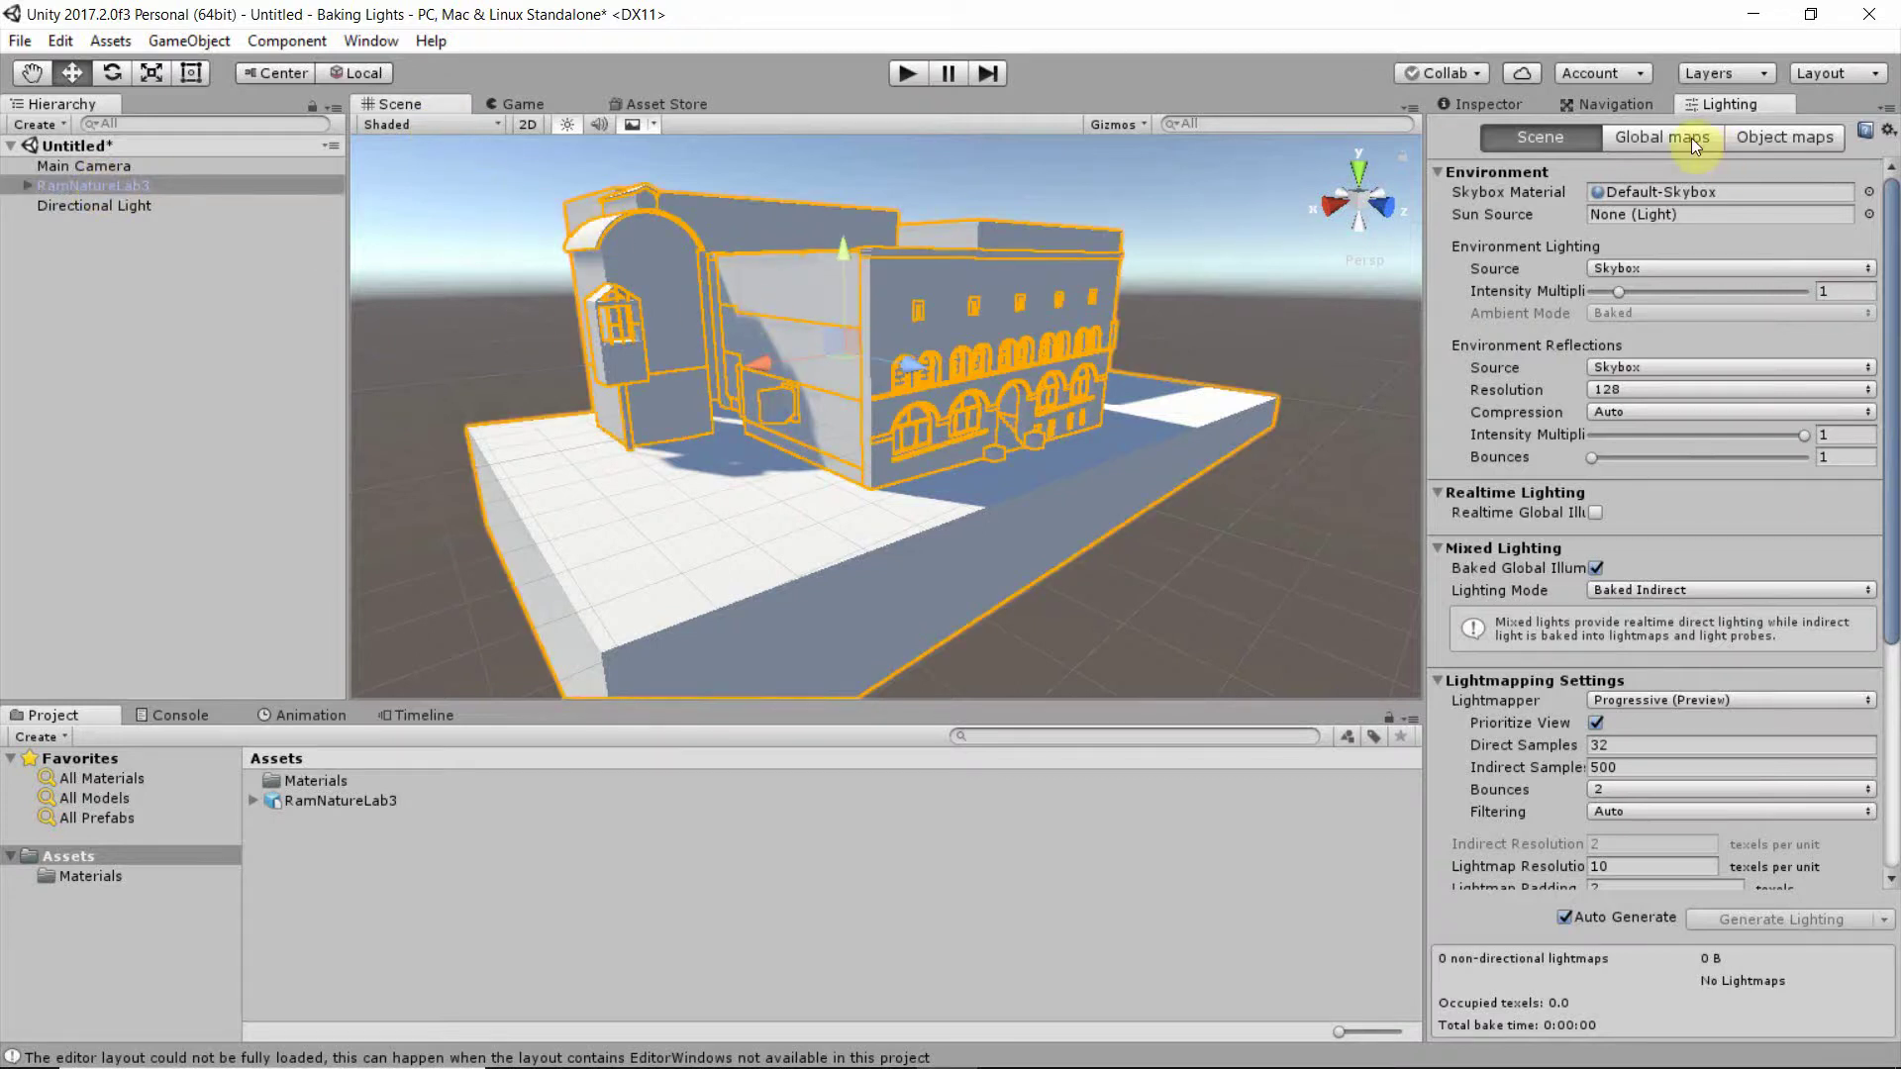
click(1506, 104)
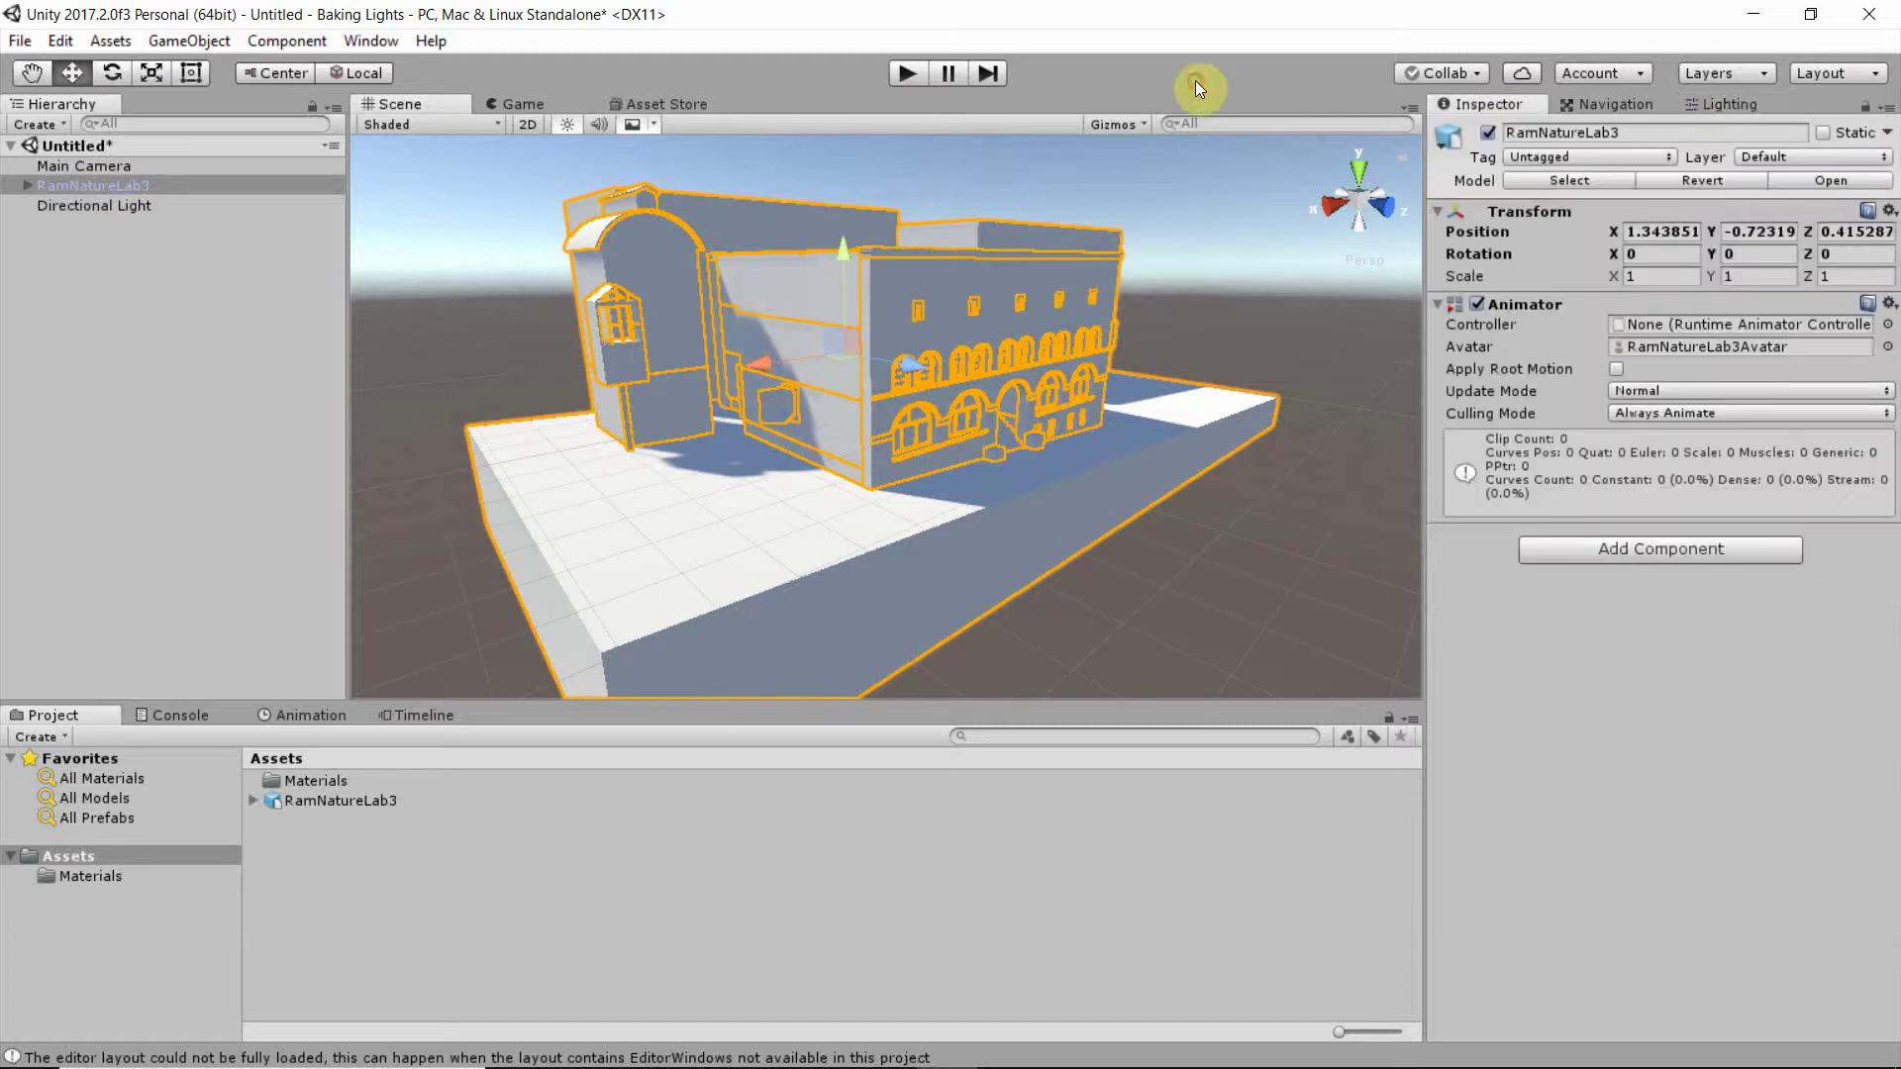
click(1732, 103)
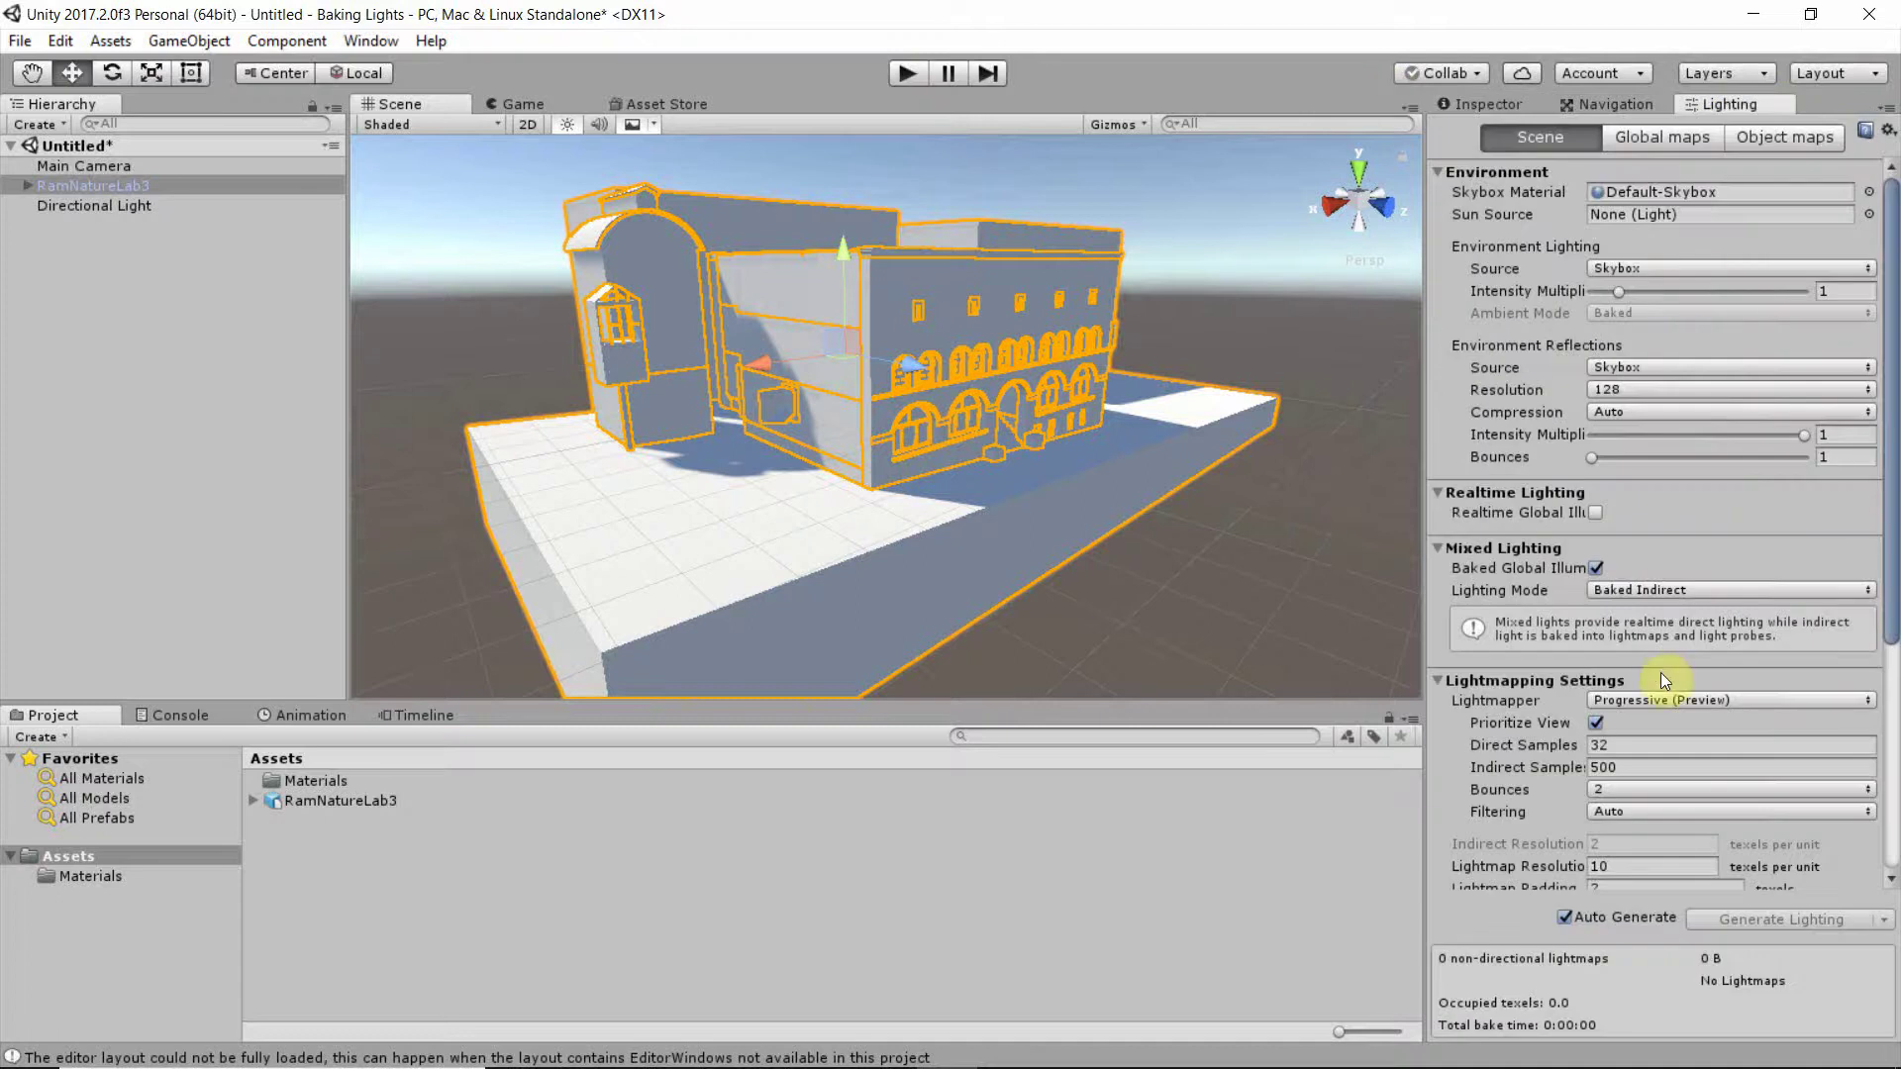
scroll(1664, 666, down, 2)
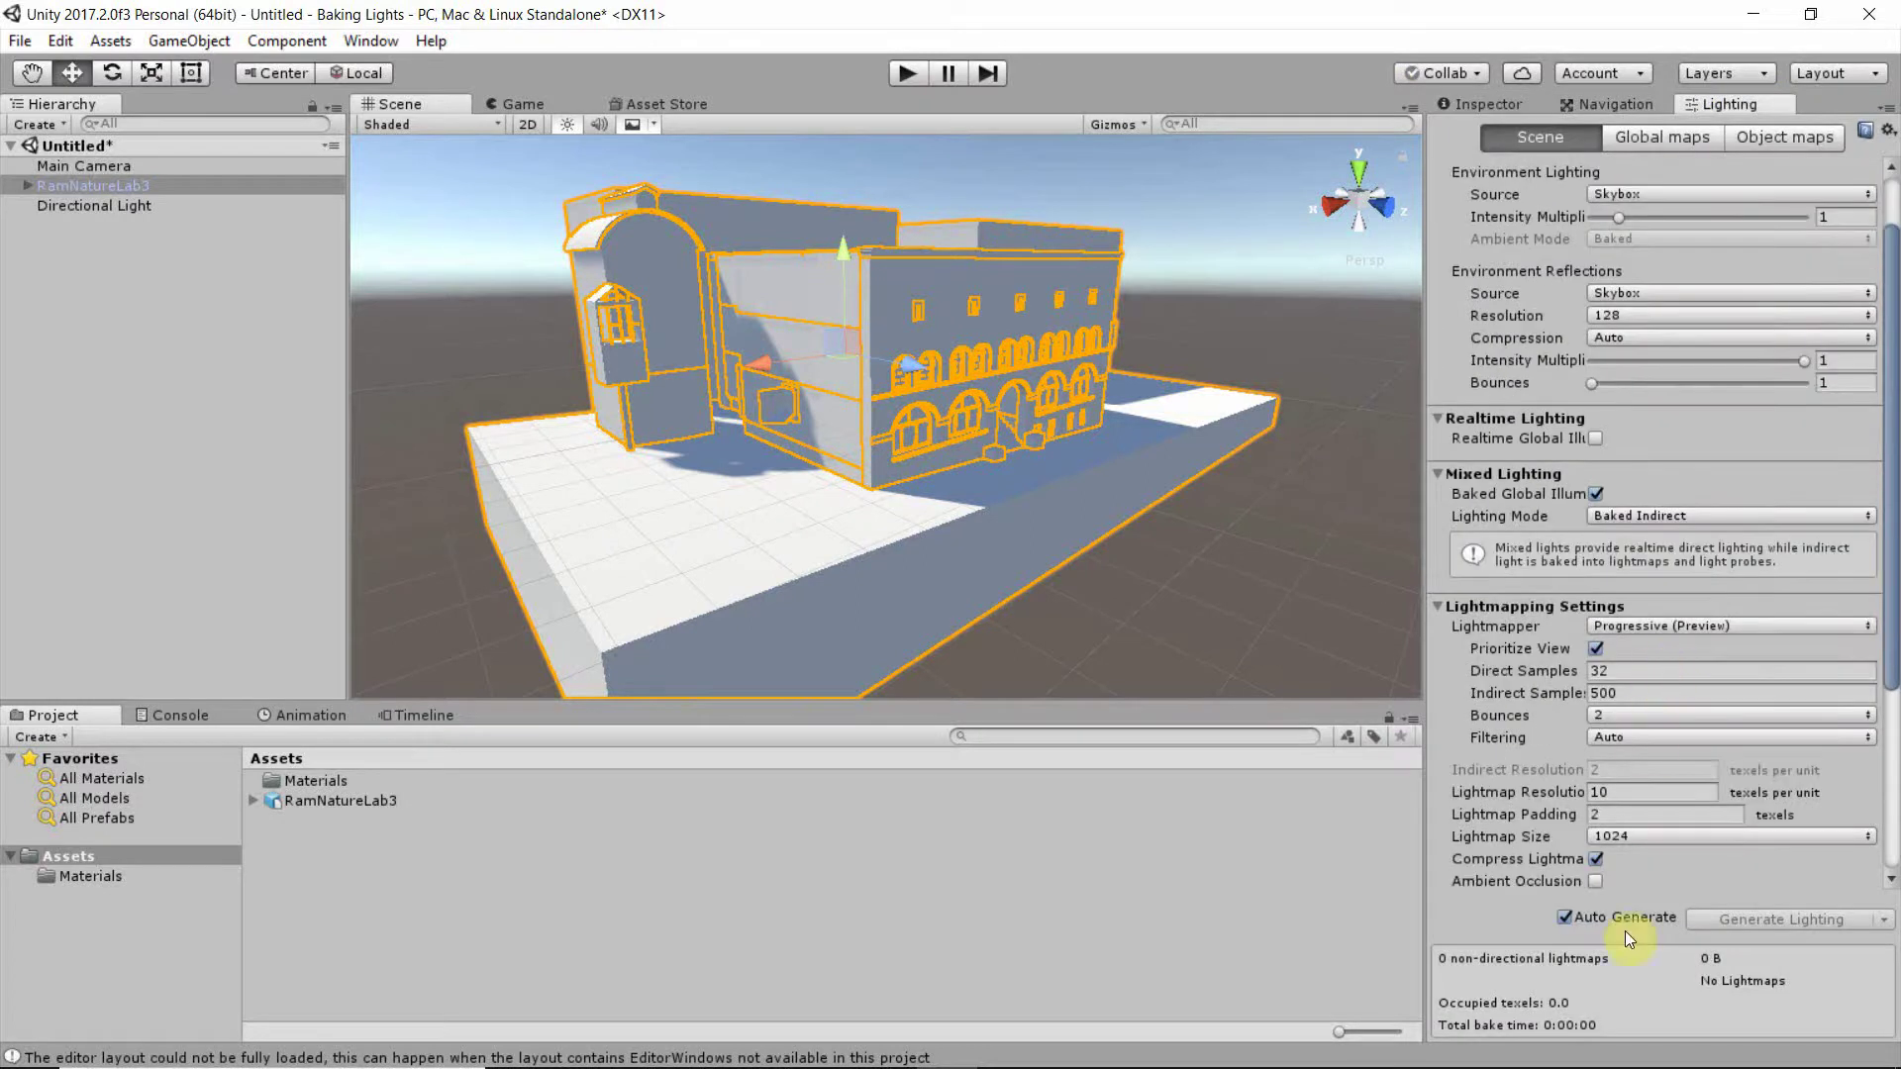
click(1565, 918)
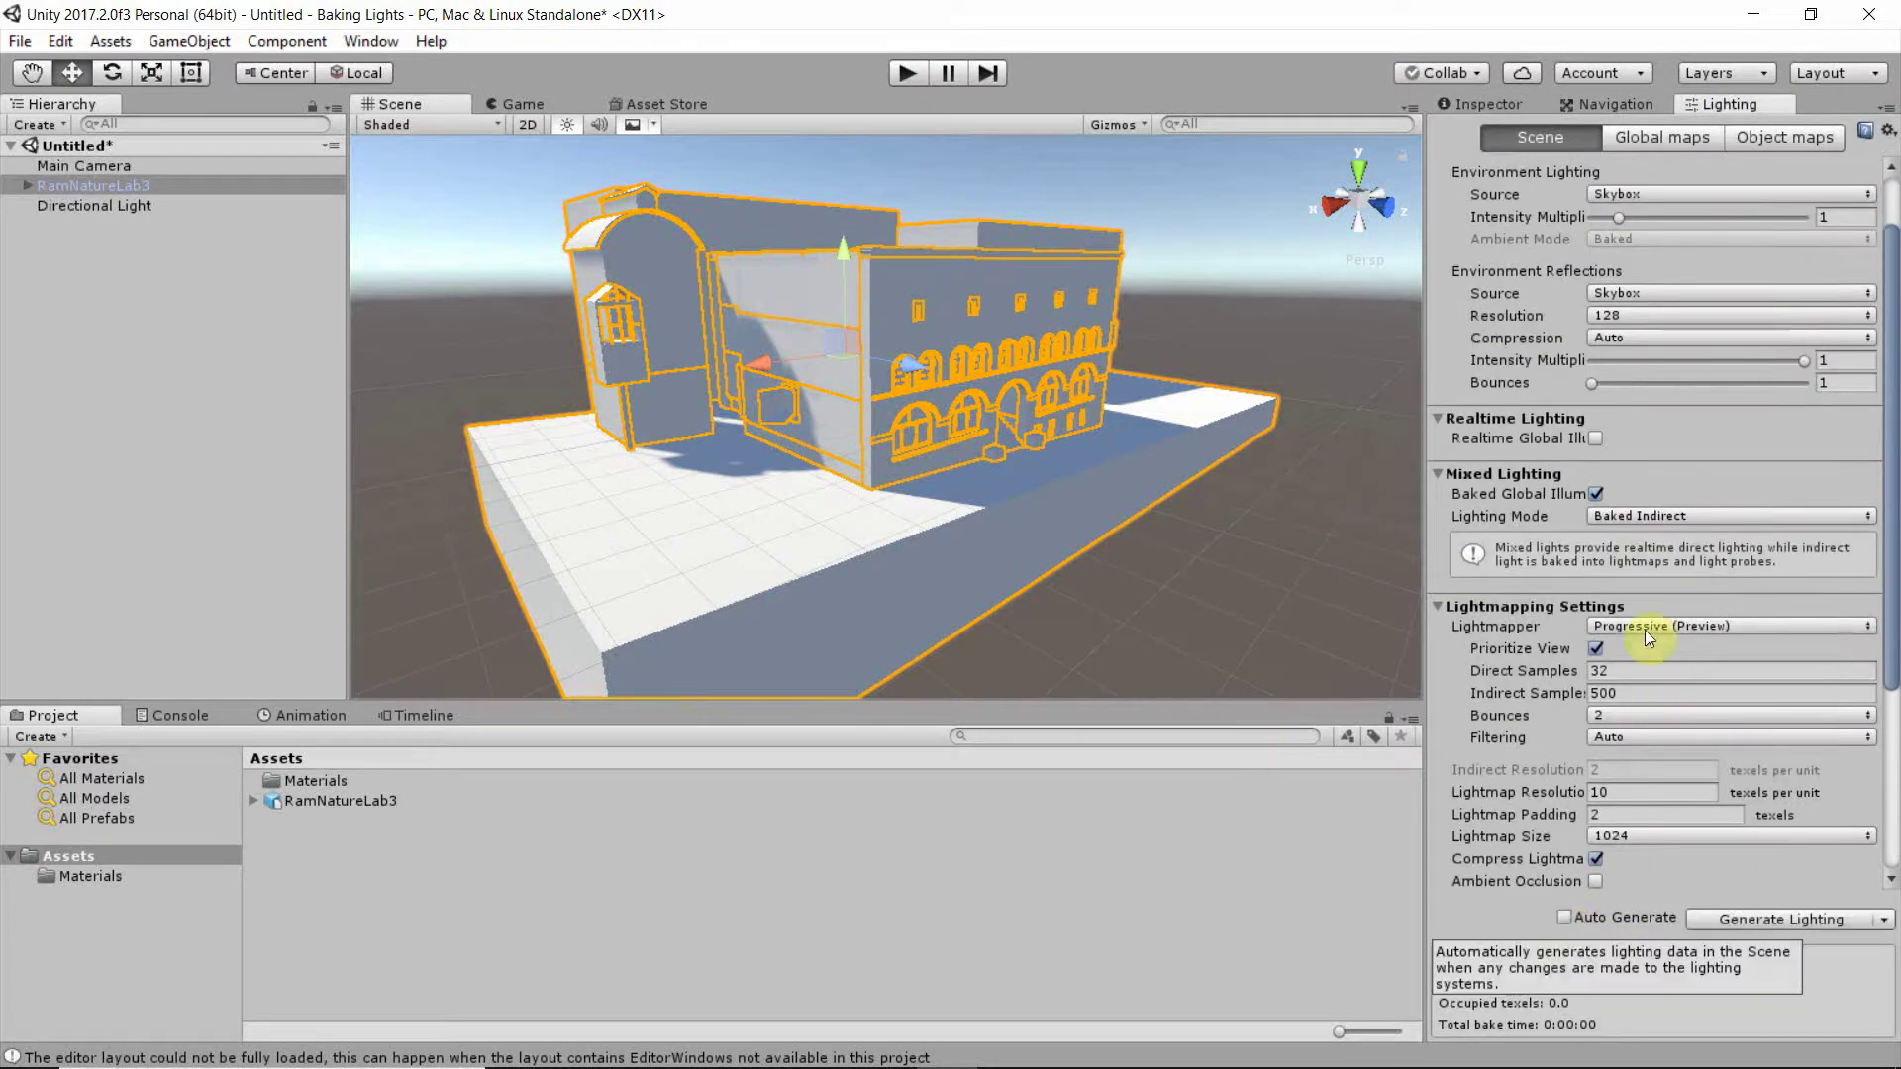
- Tick Static for RamNatureLab3, apply it to all children, and verify in the Hierarchy
click(1483, 103)
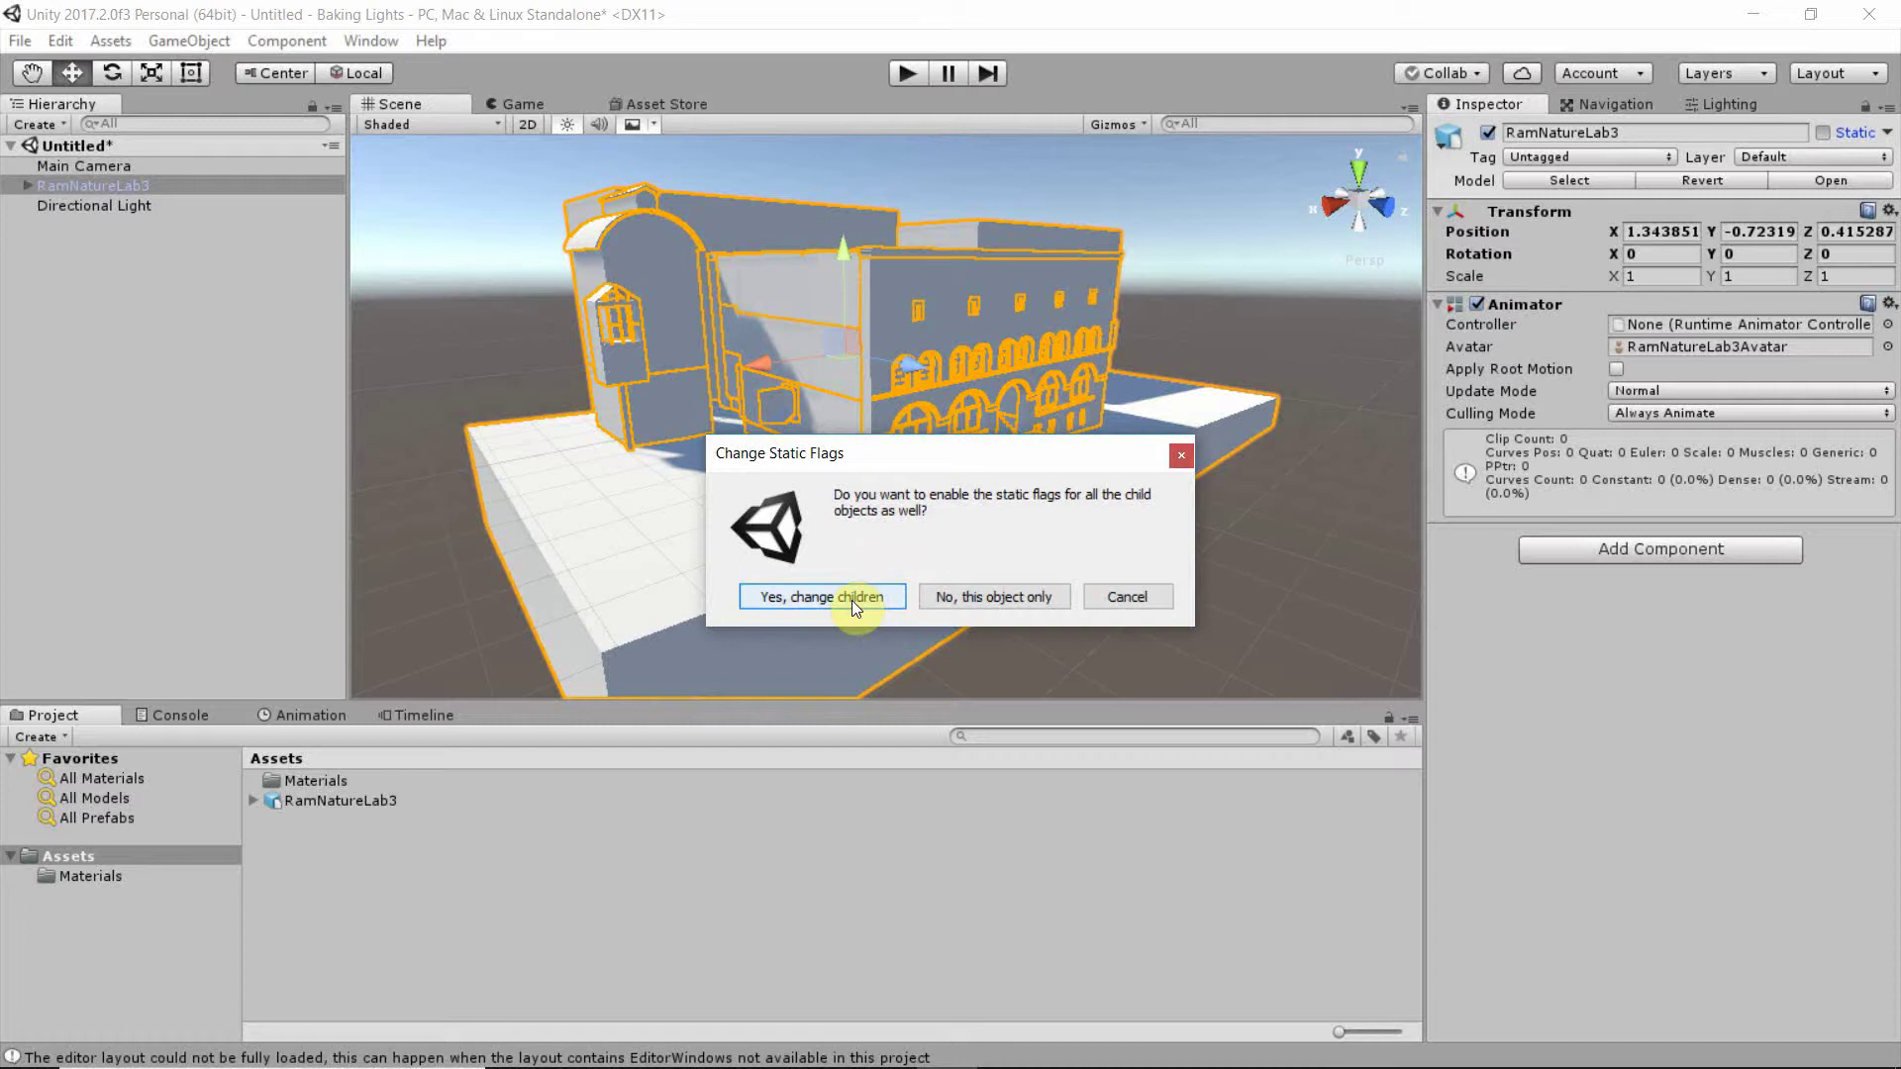
click(682, 480)
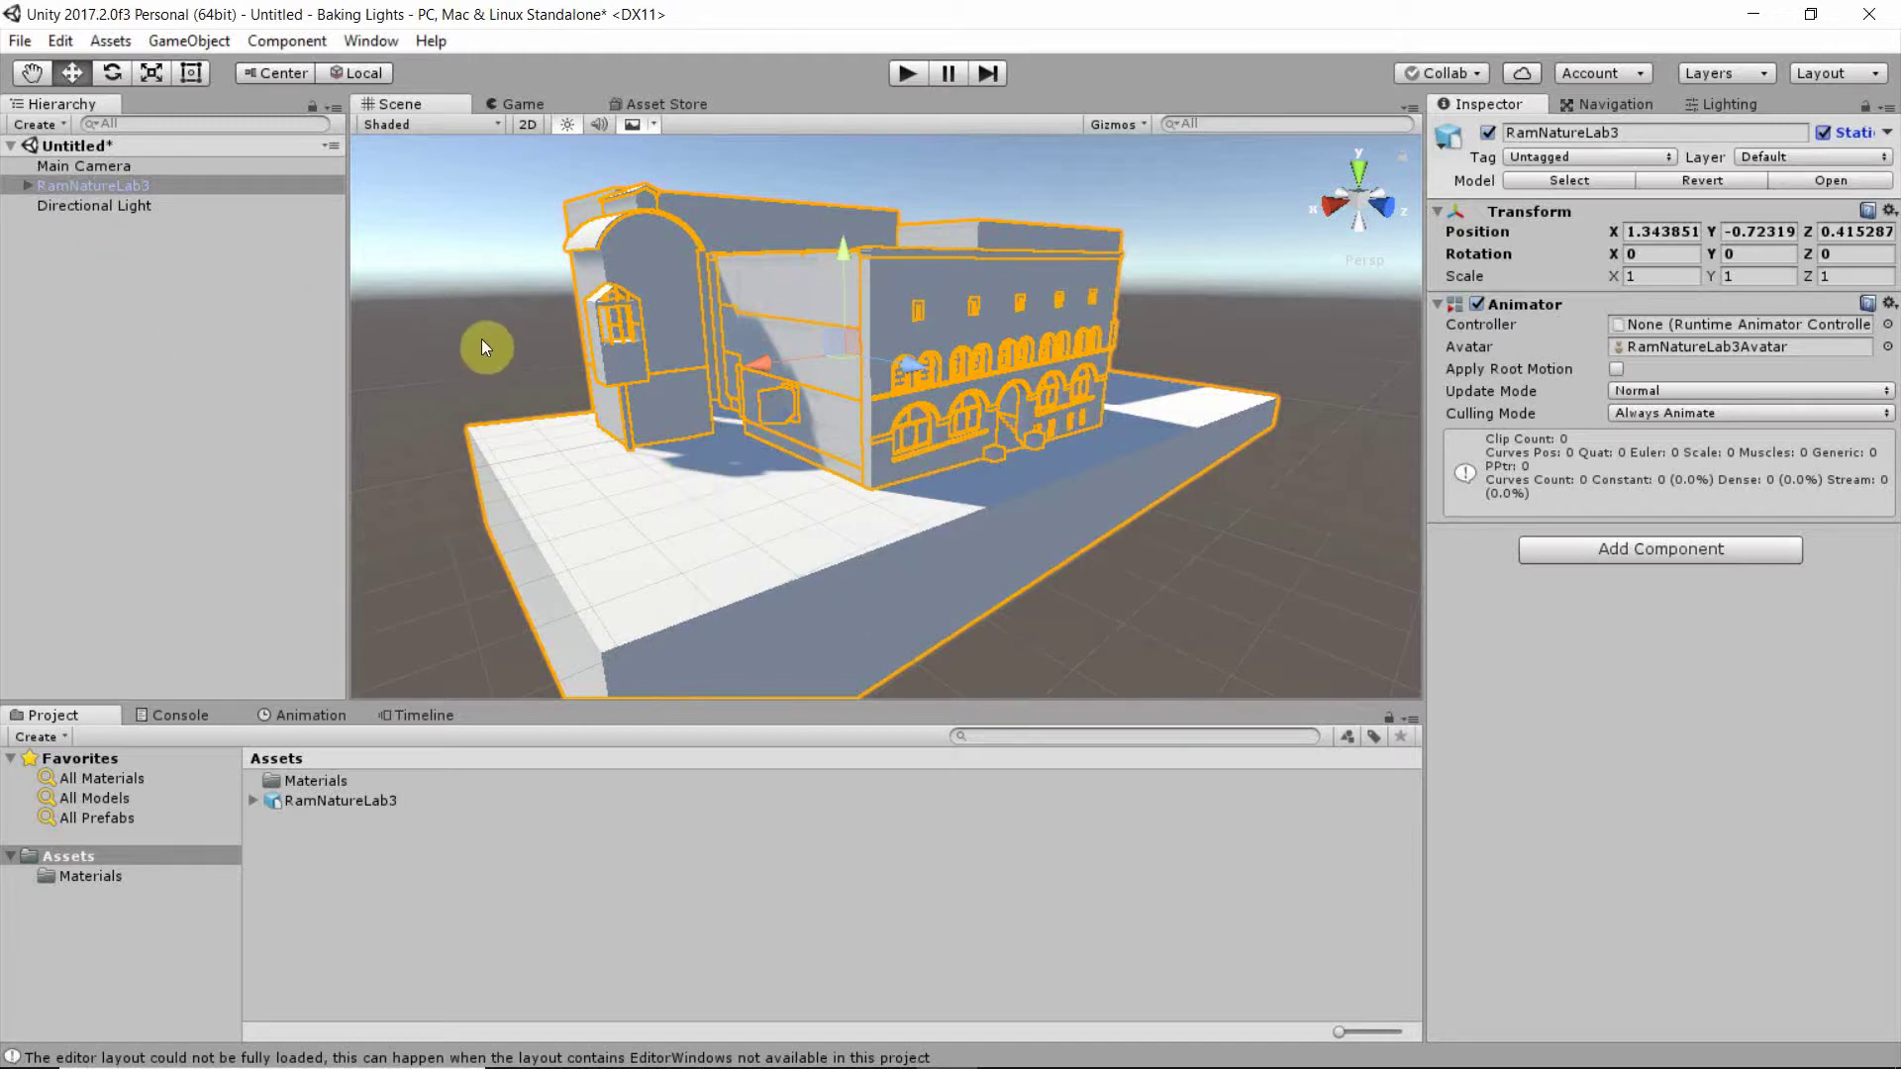
click(27, 186)
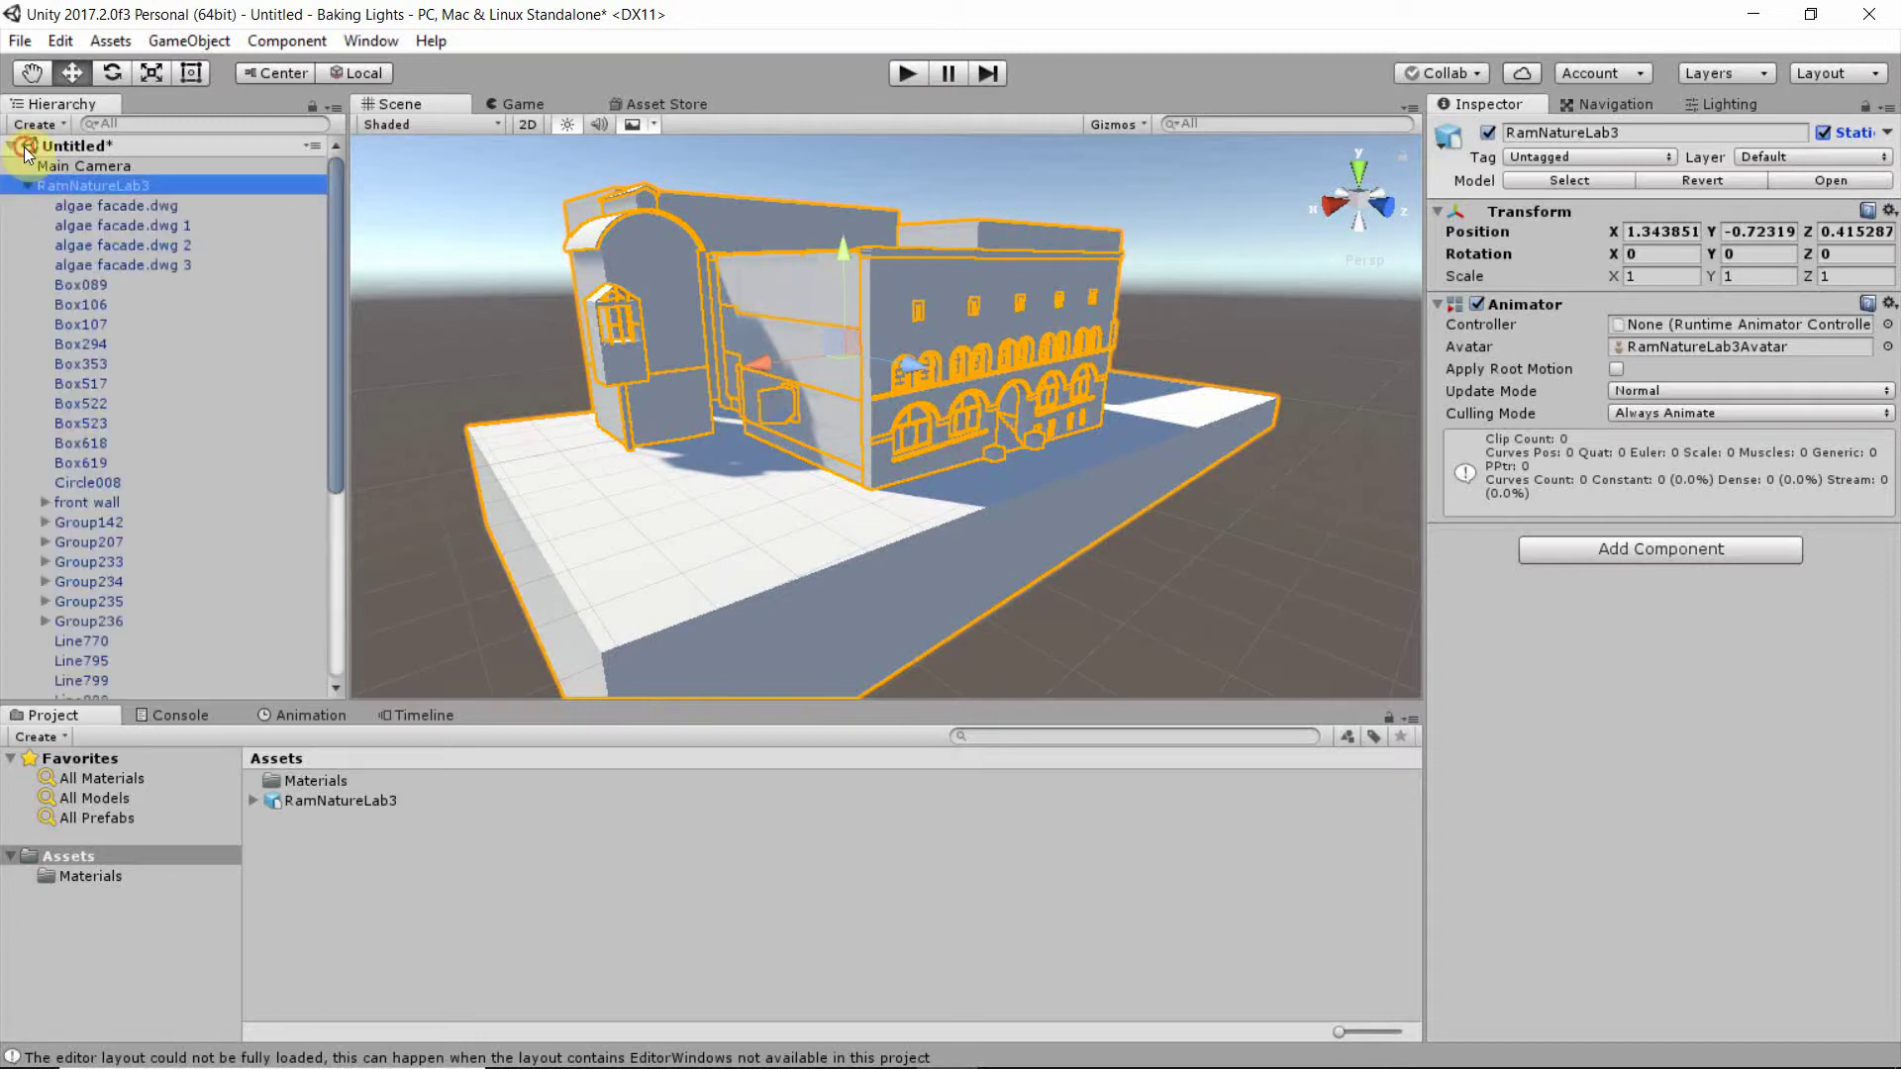
click(28, 186)
- Deselect everything and save the scene as 1.unity in the Assets folder
click(399, 255)
click(20, 40)
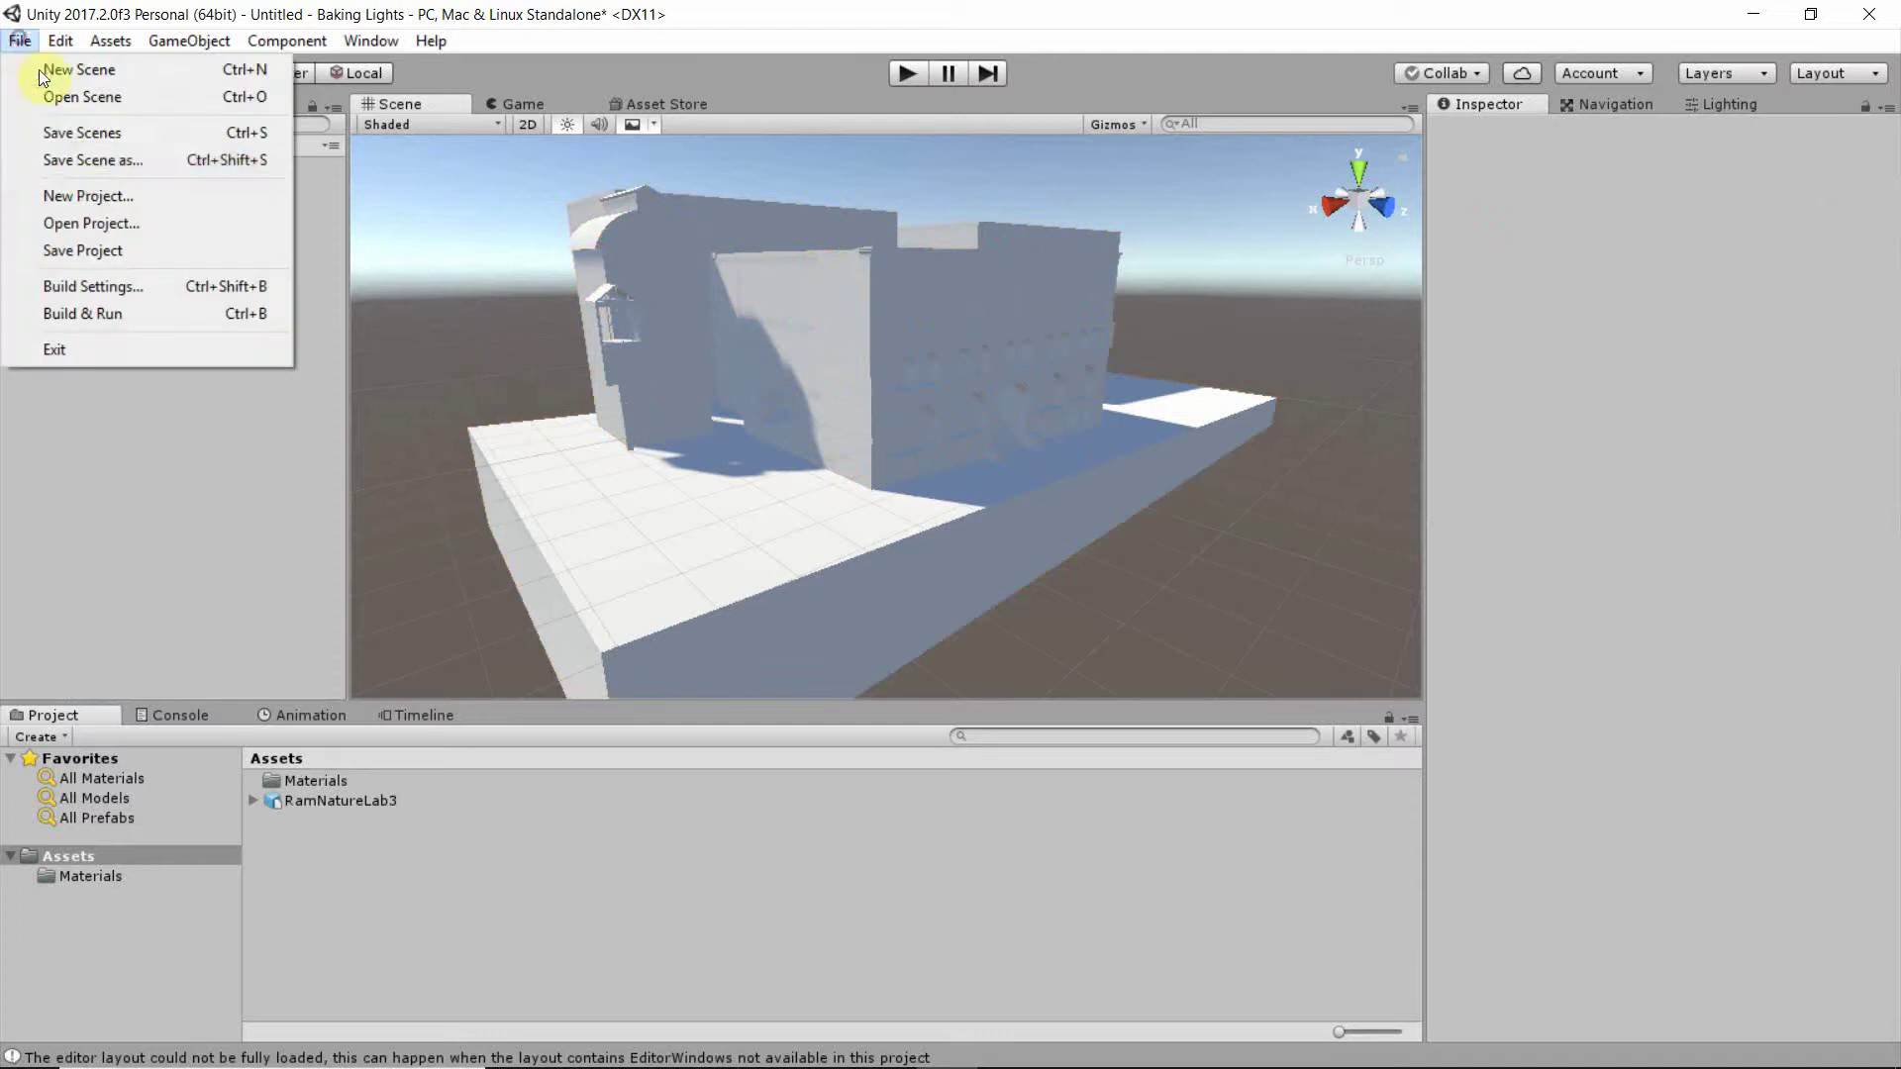
click(80, 133)
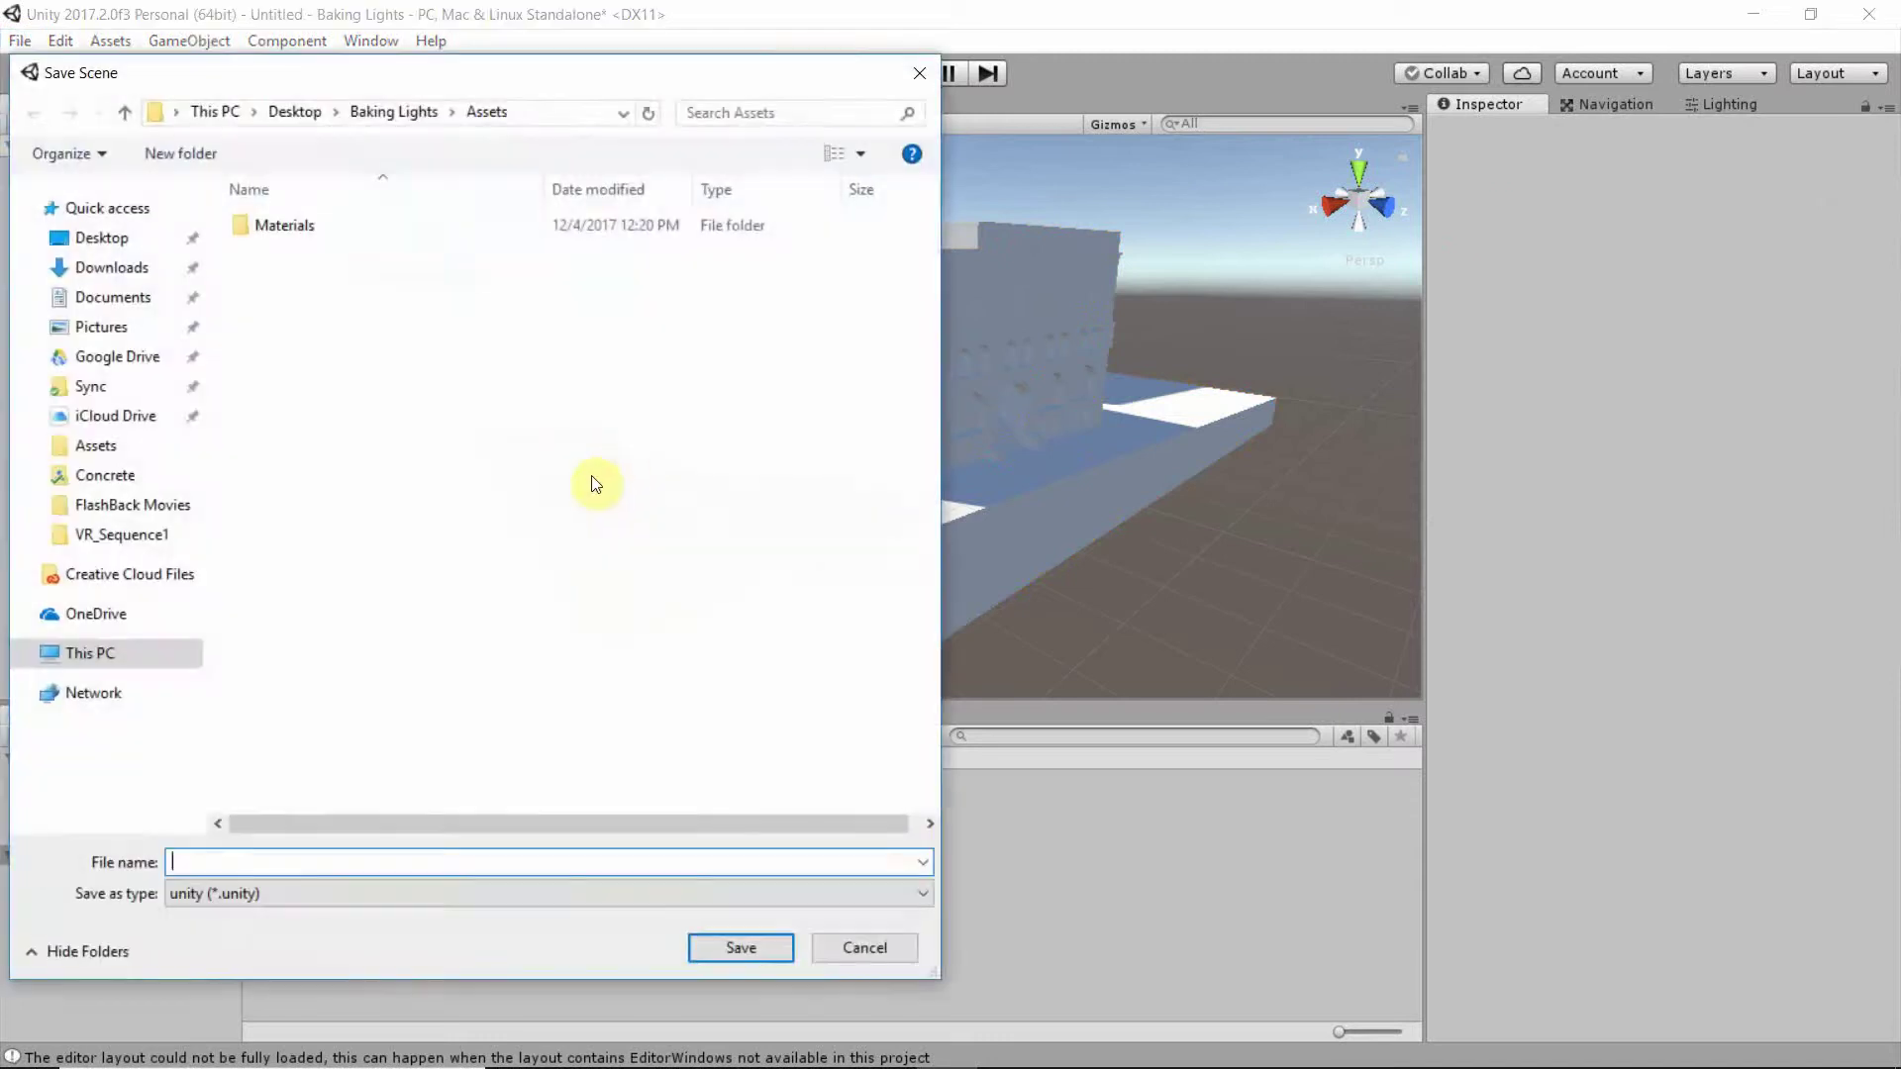
text(1)
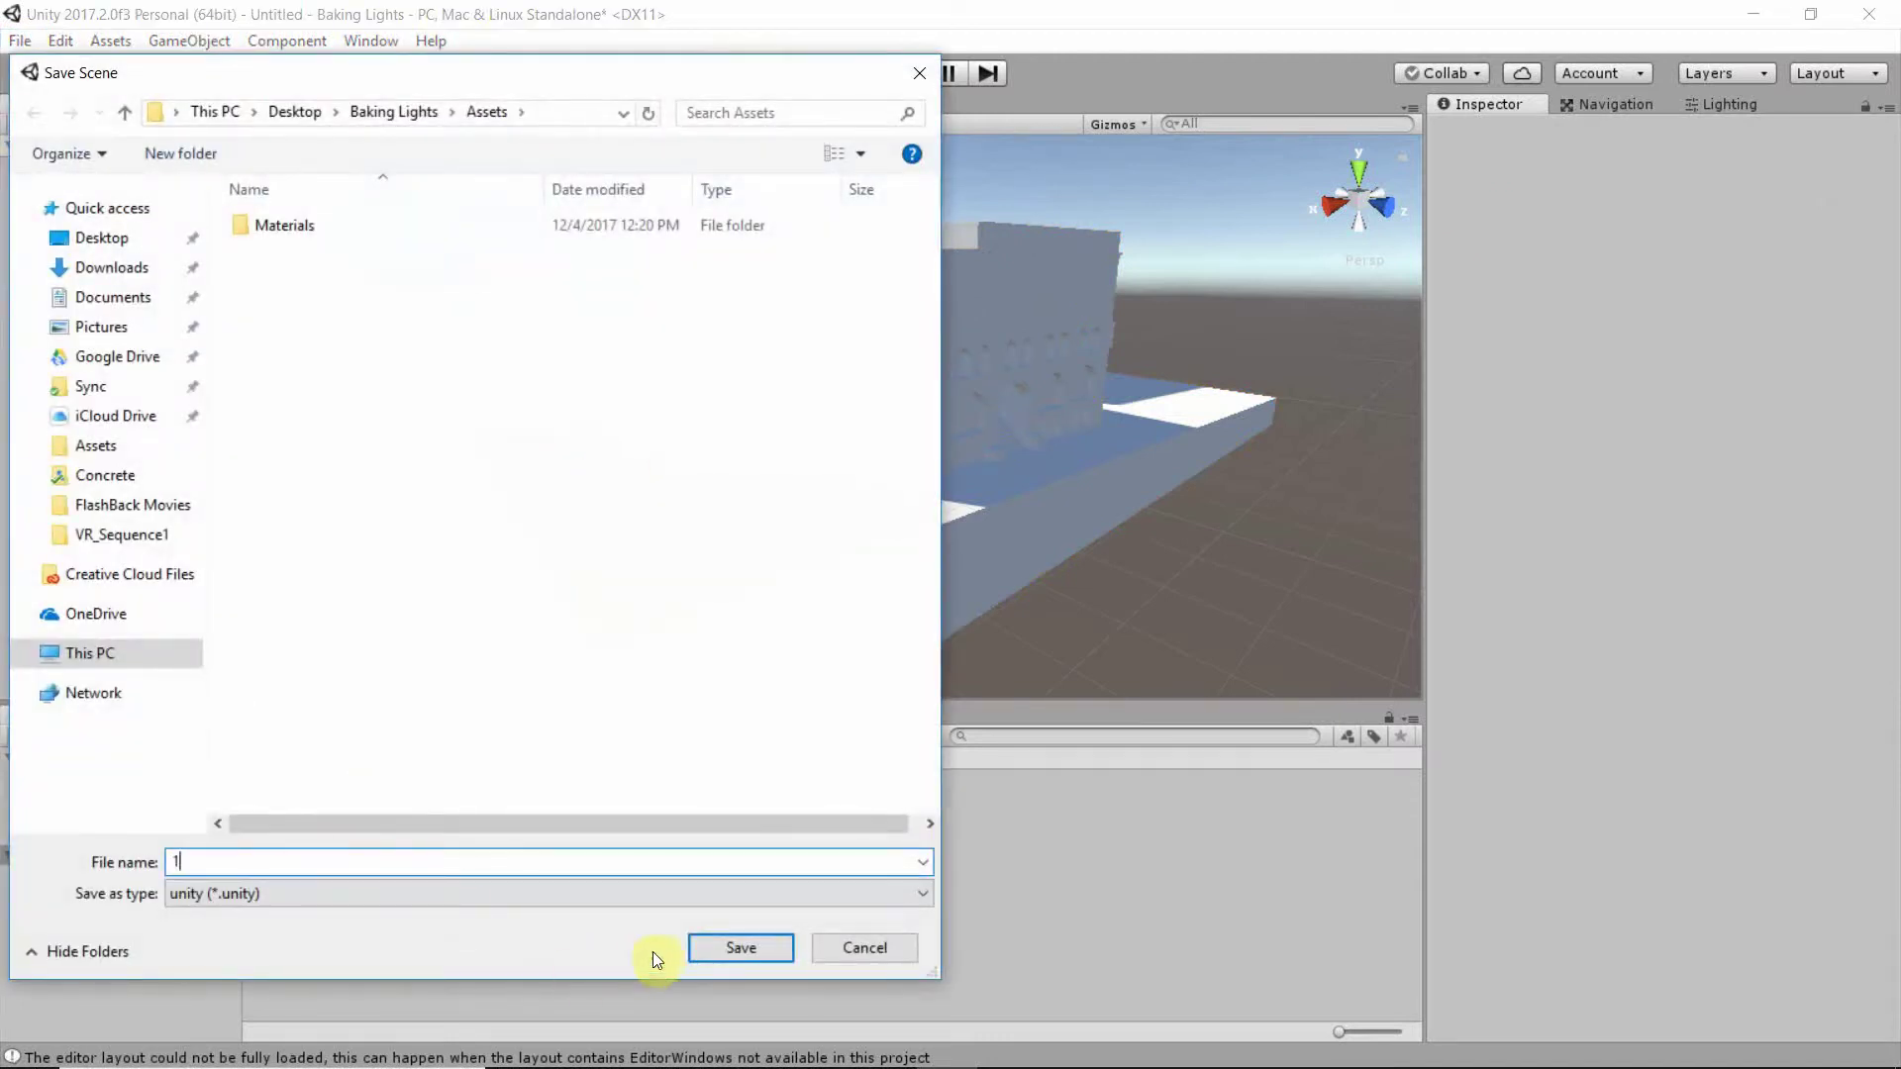
click(752, 947)
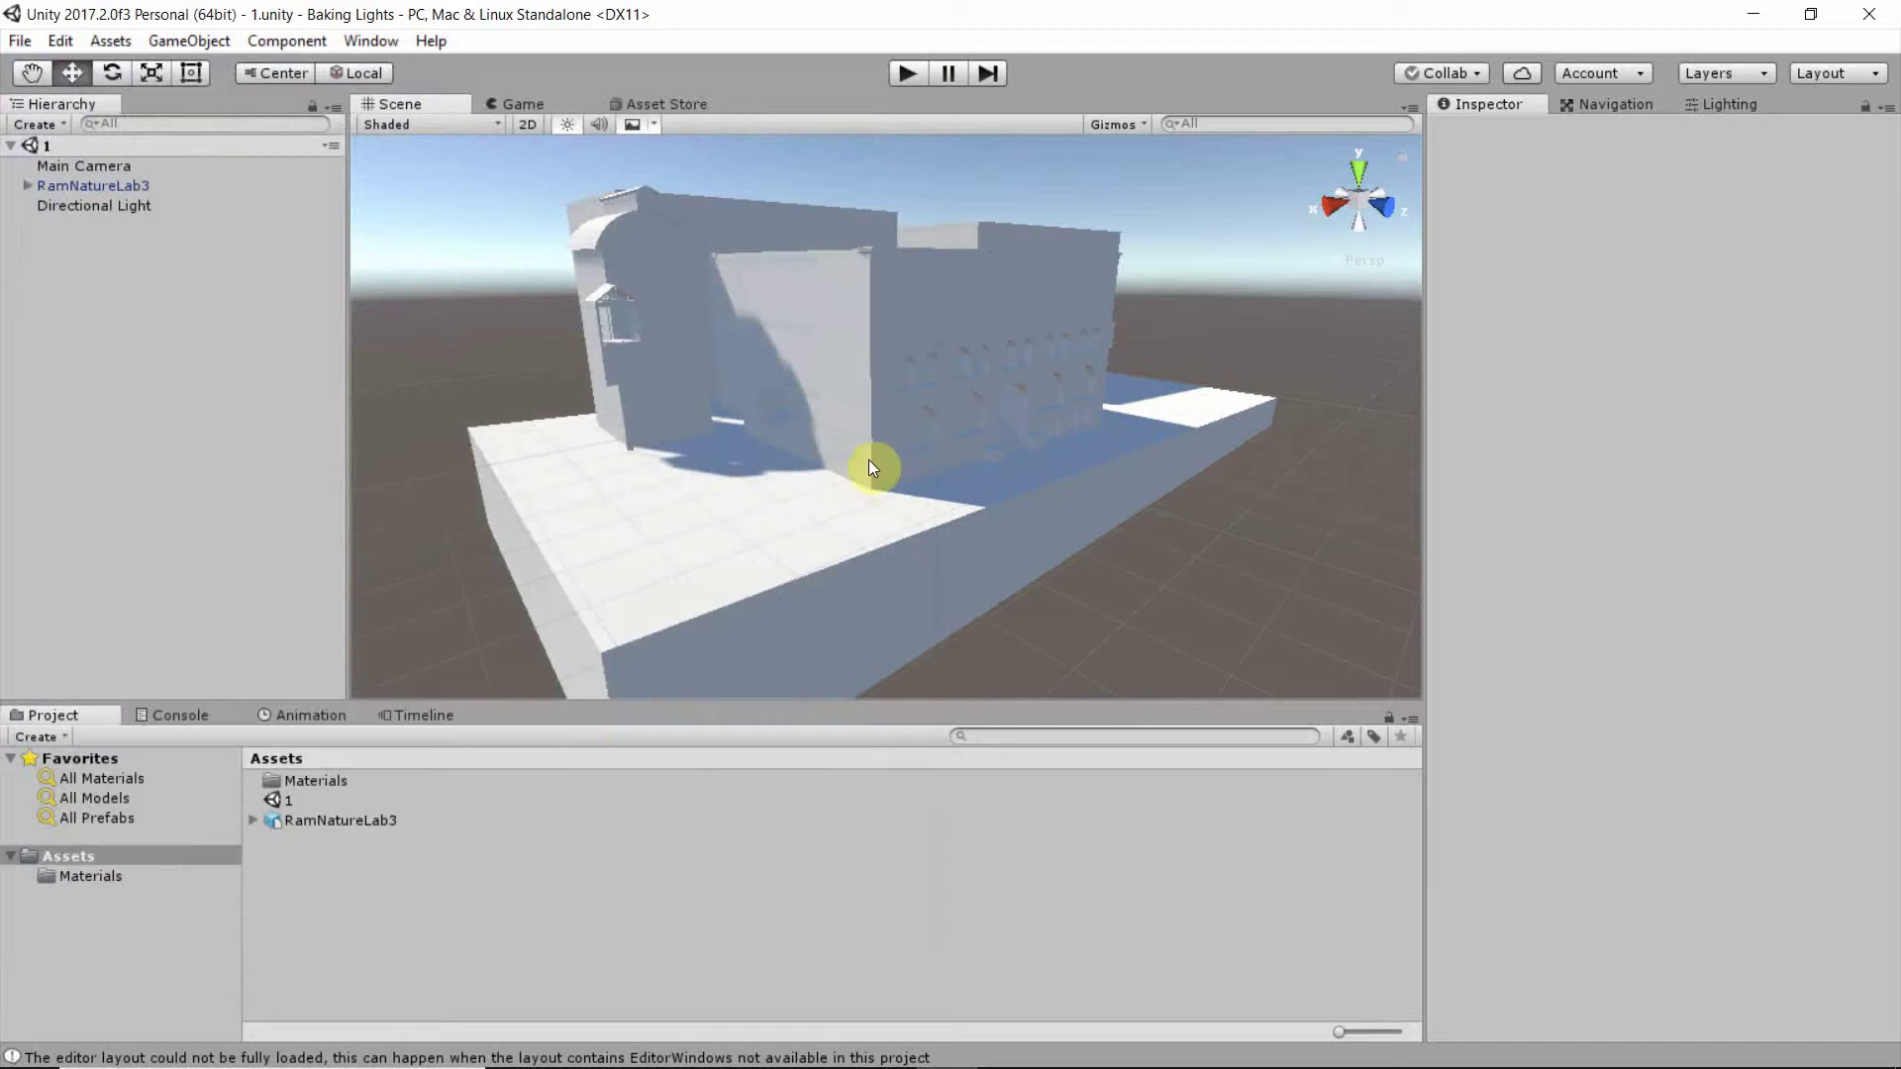
click(468, 125)
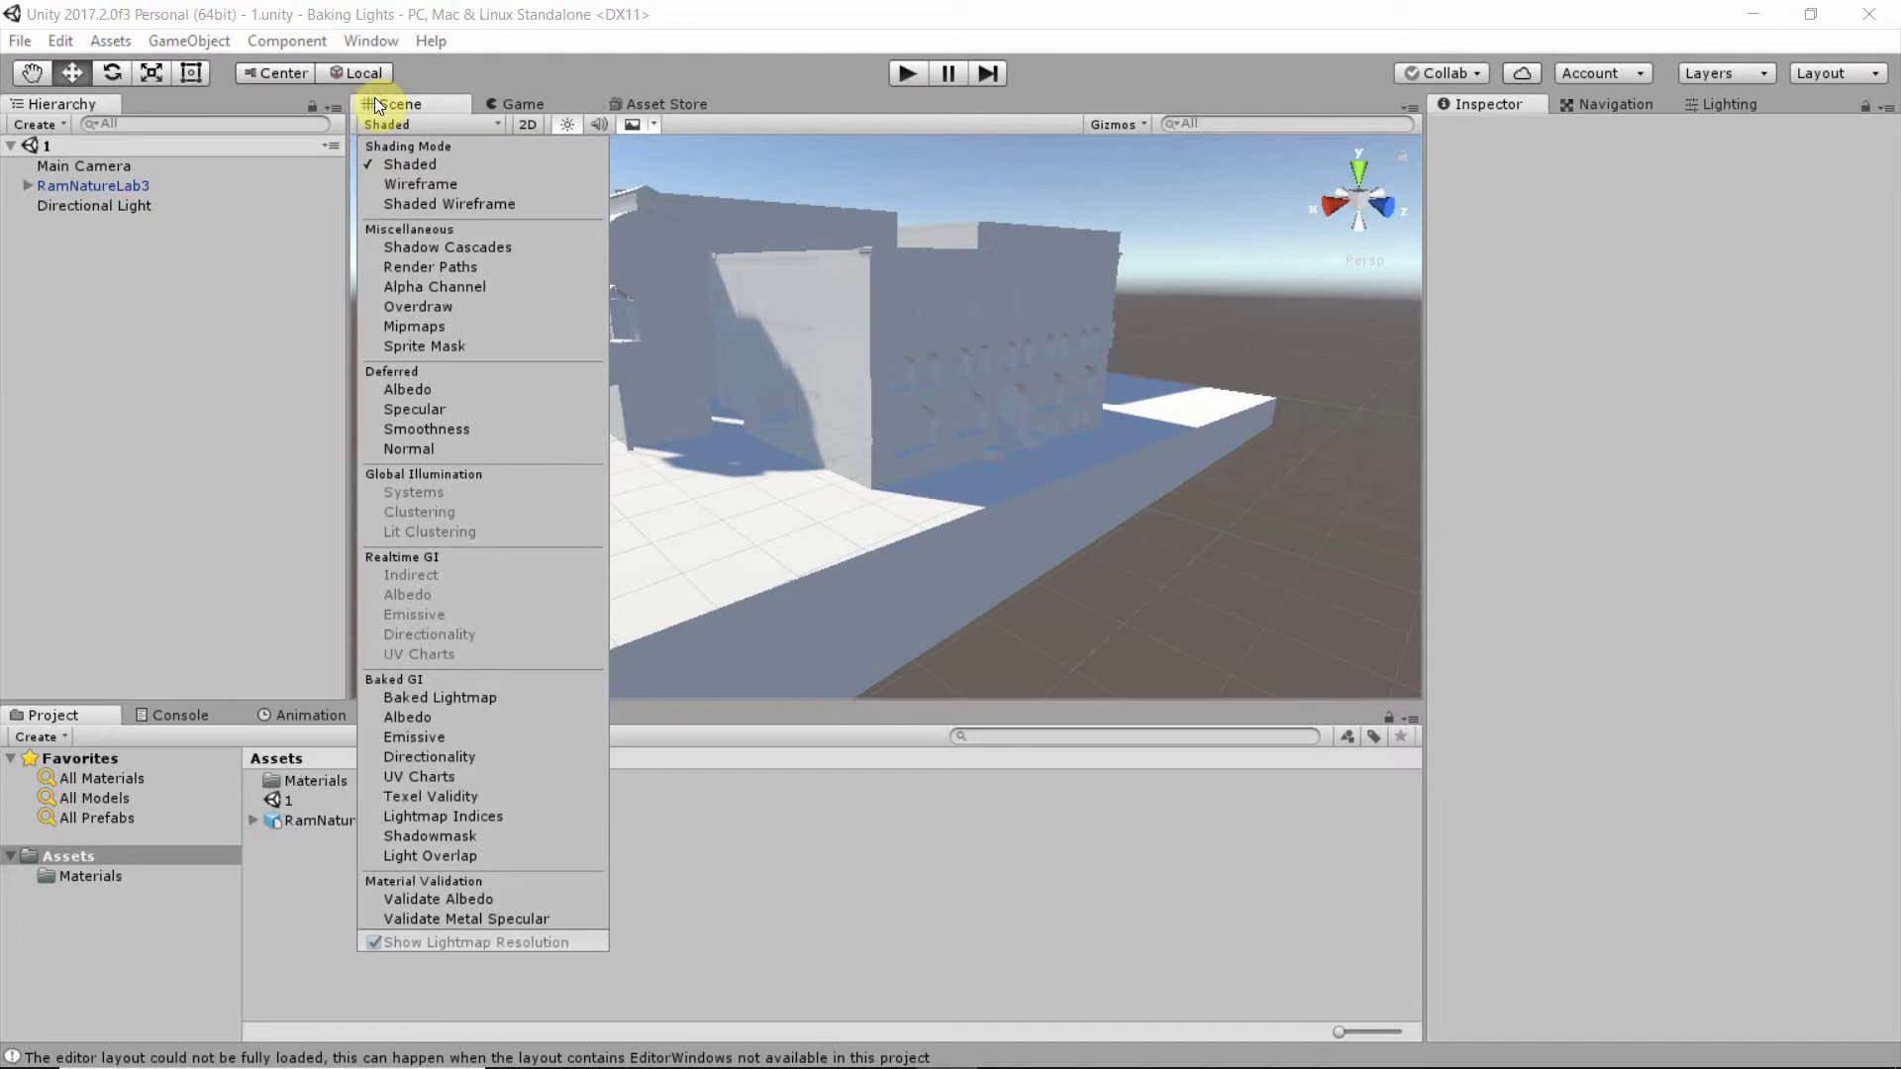
- Switch the Scene view to Baked GI > Baked Lightmap and orbit around the building's walls to inspect texel density
click(459, 697)
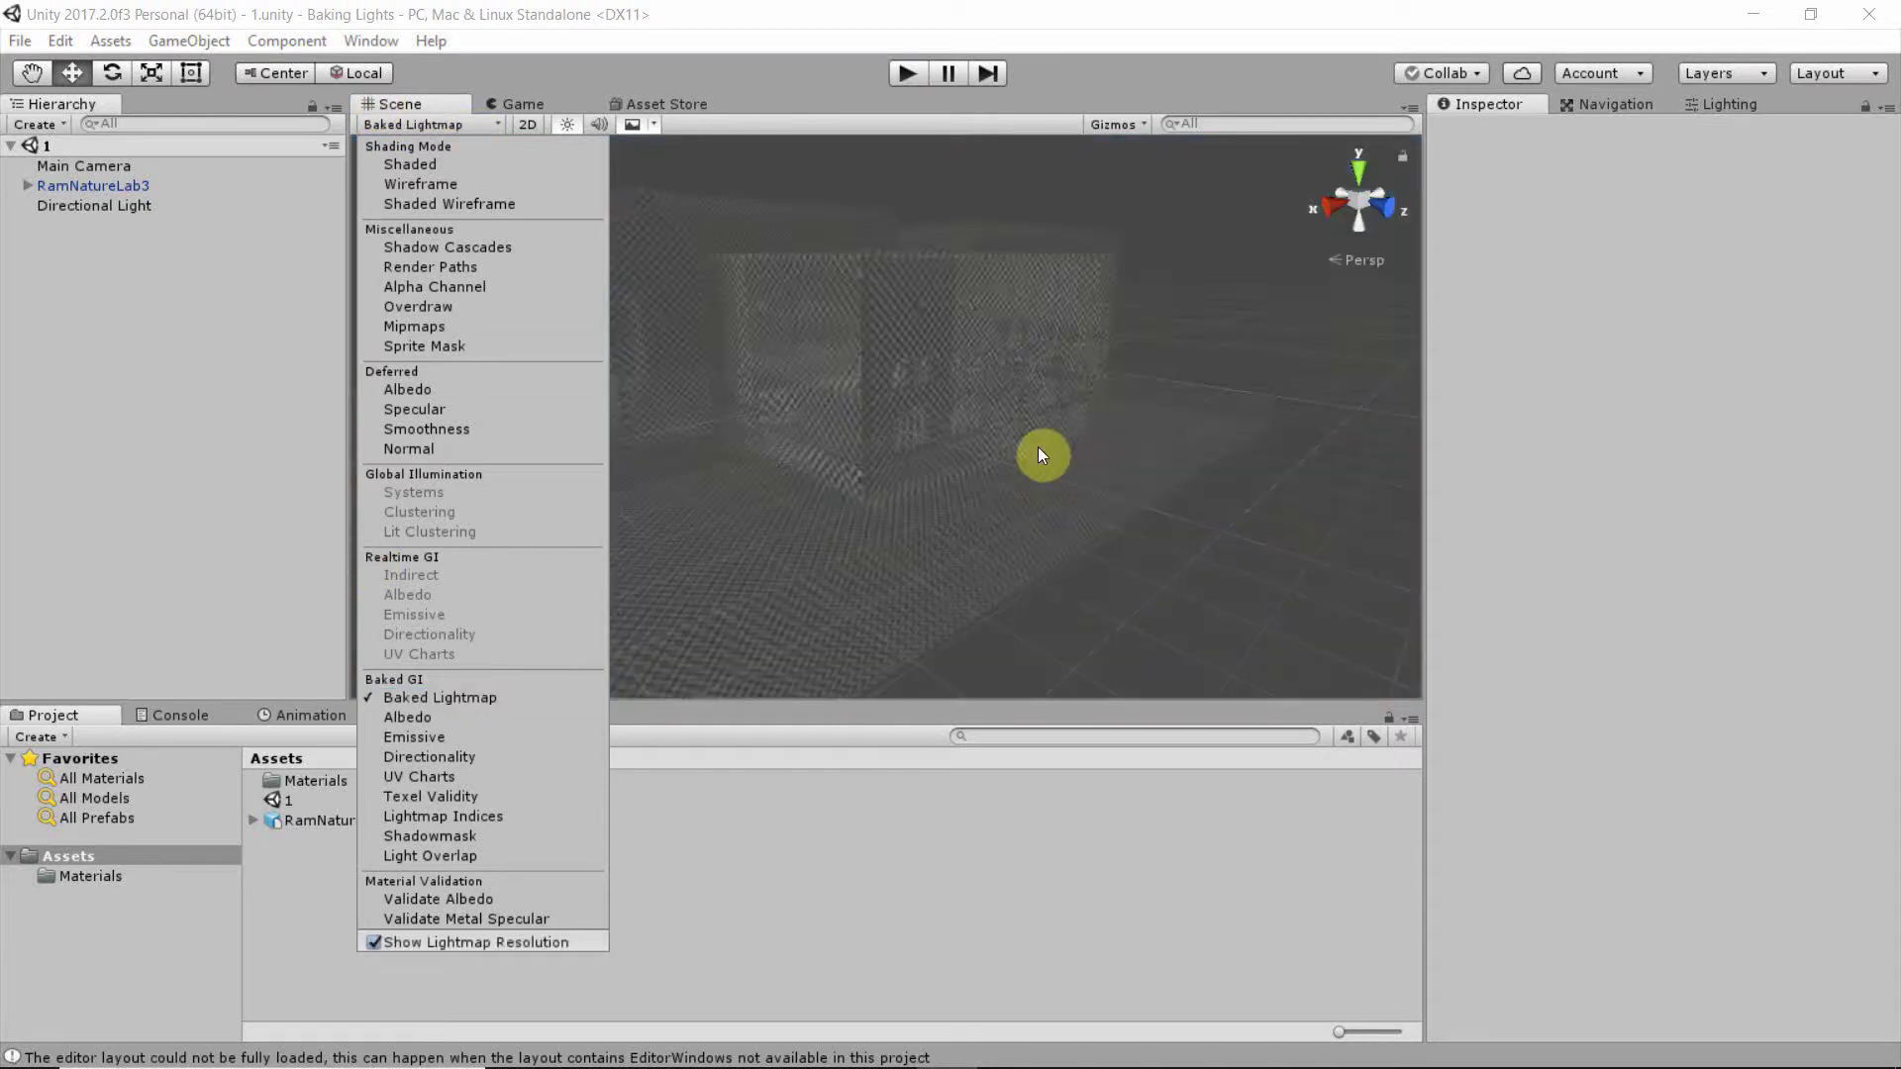
mouse_move(998, 463)
right_down()
mouse_move(1027, 433)
mouse_move(989, 416)
mouse_move(838, 604)
mouse_move(904, 564)
mouse_move(993, 425)
mouse_move(981, 293)
mouse_move(831, 279)
mouse_move(835, 317)
right_up()
scroll(989, 412, up, 5)
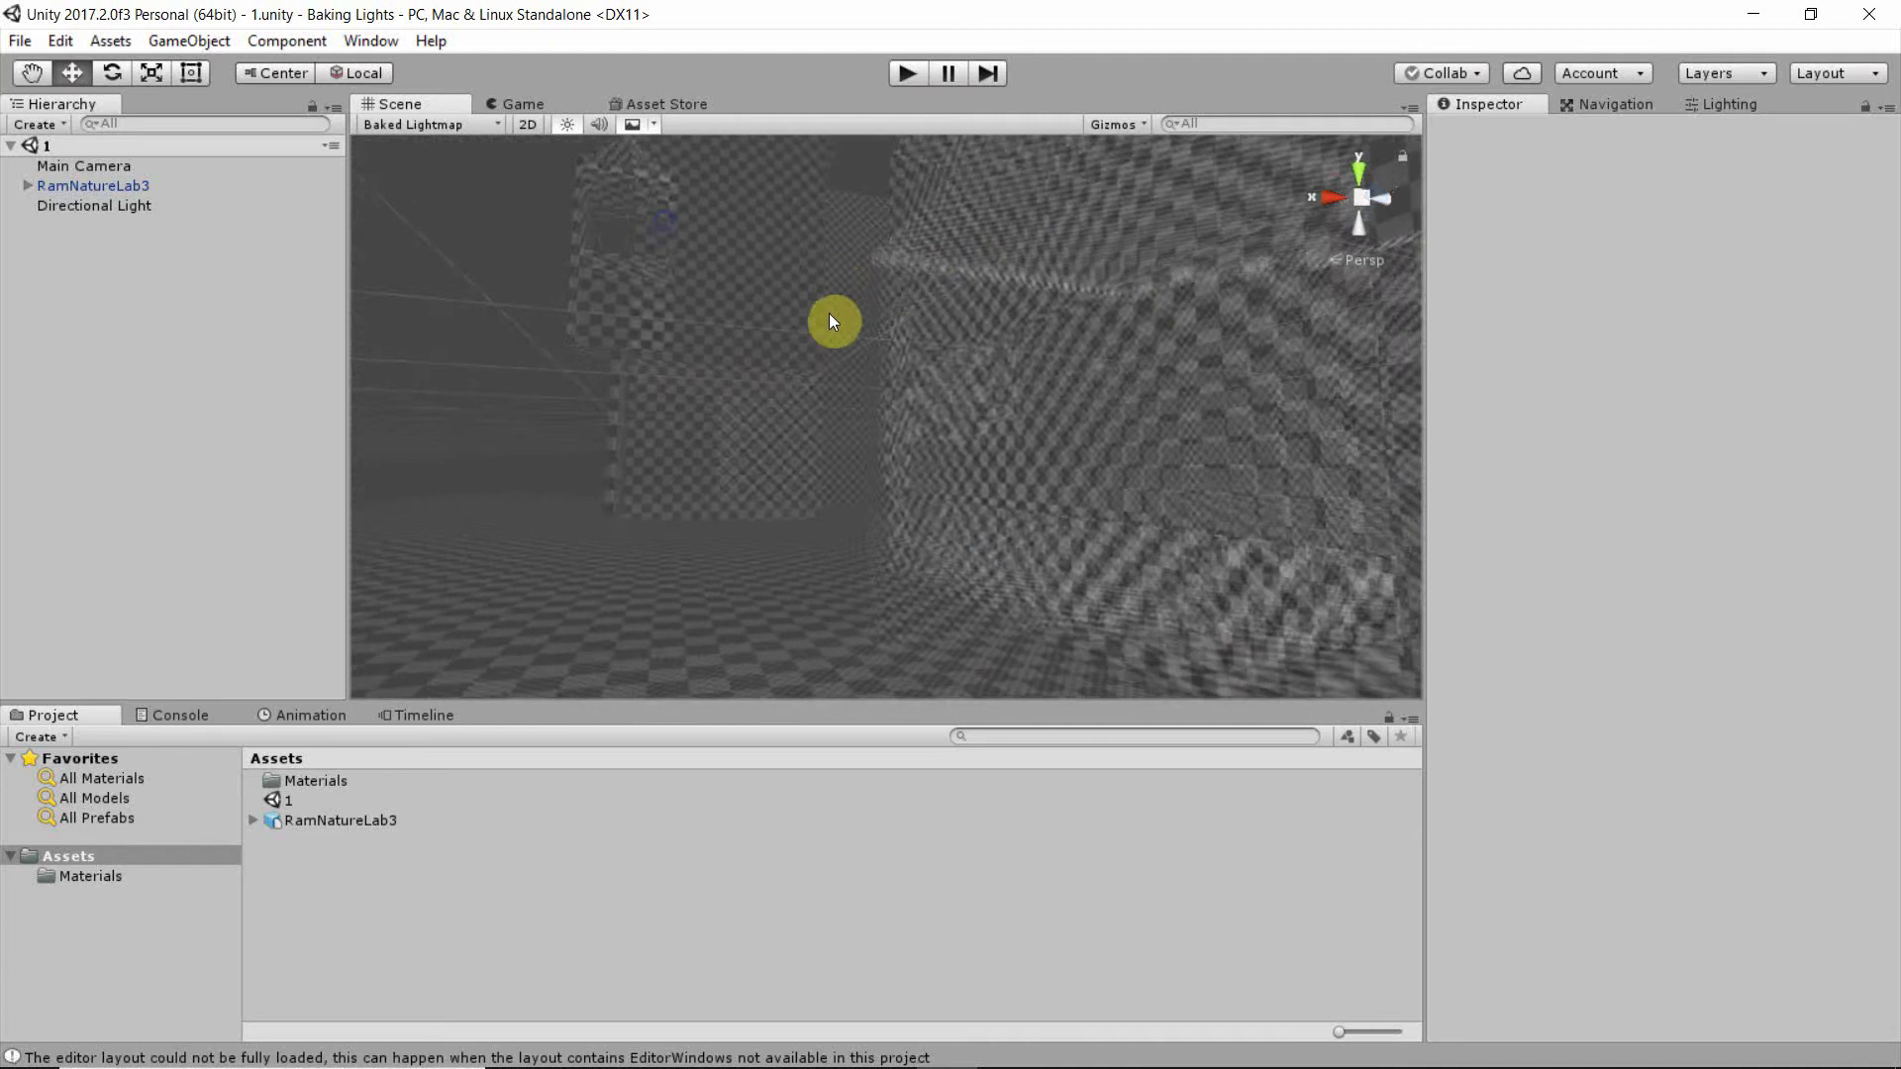
drag(836, 317, 834, 382)
scroll(832, 384, up, 3)
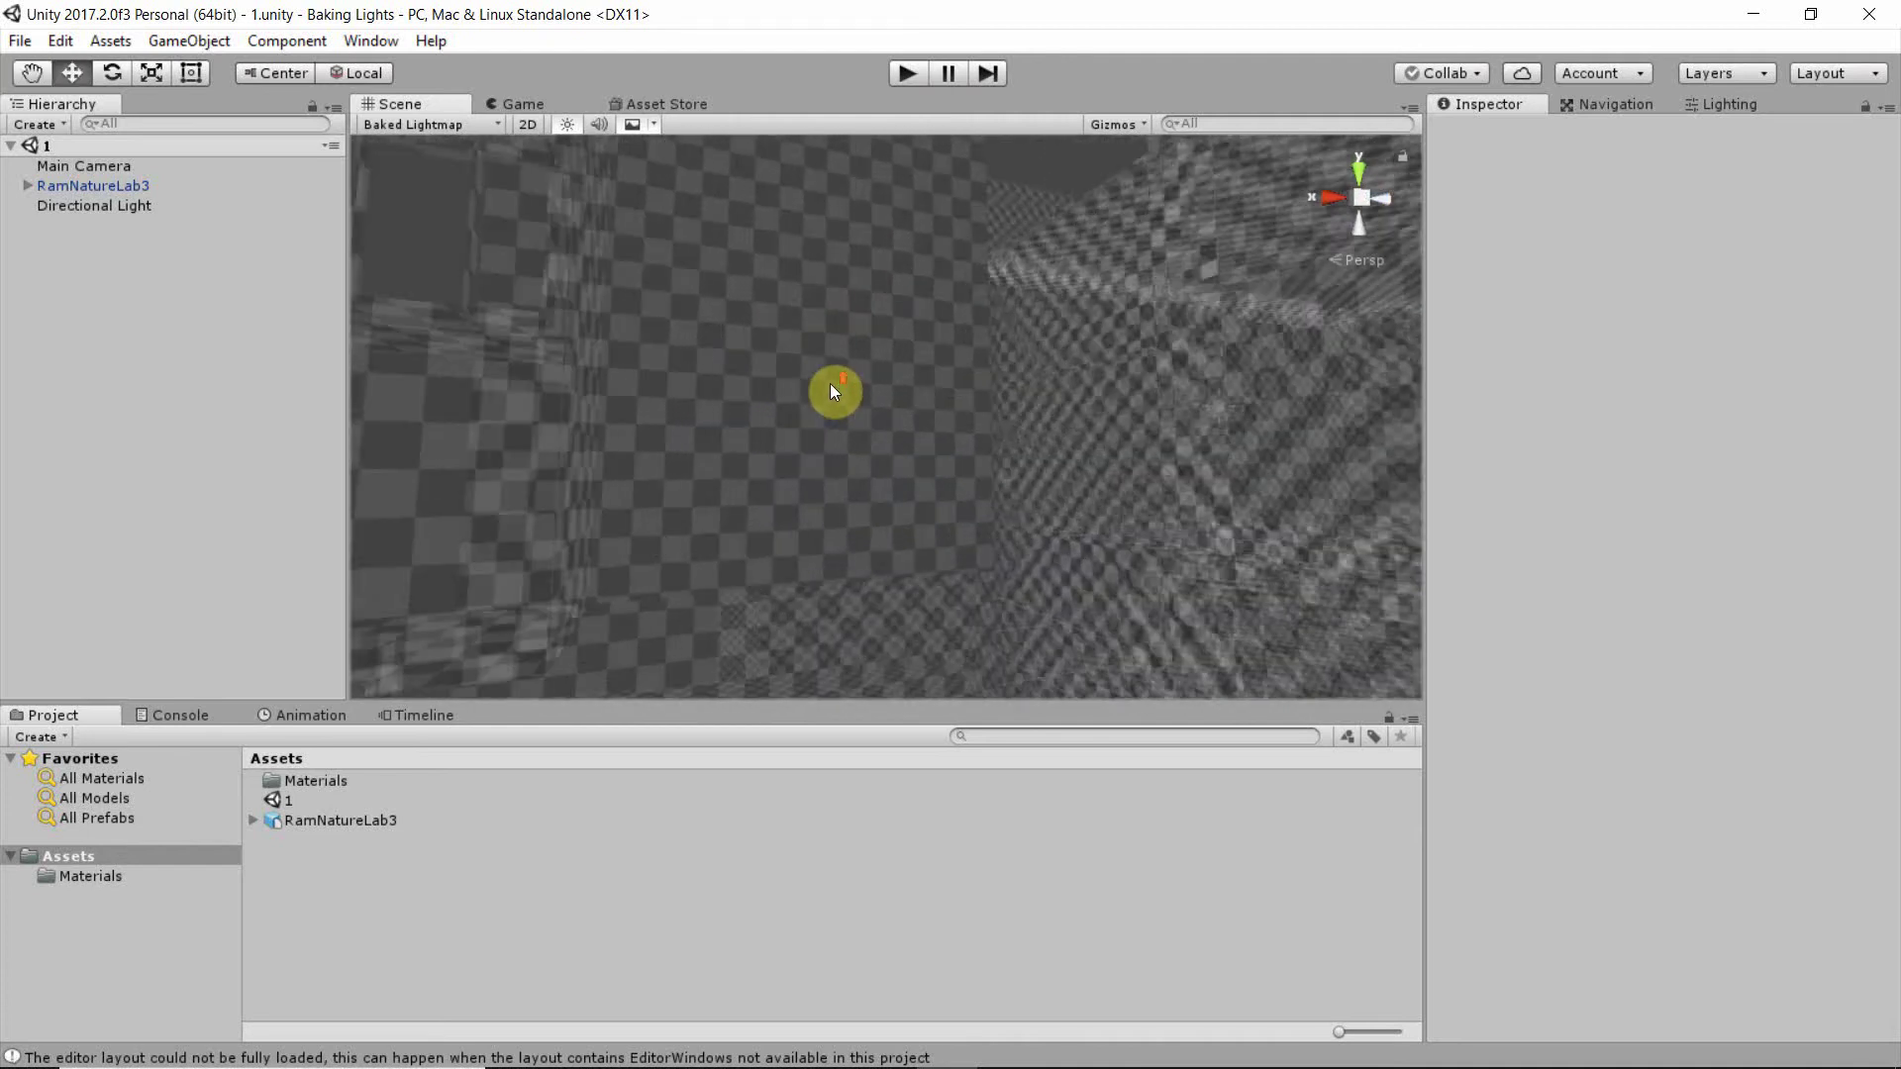
scroll(830, 383, down, 5)
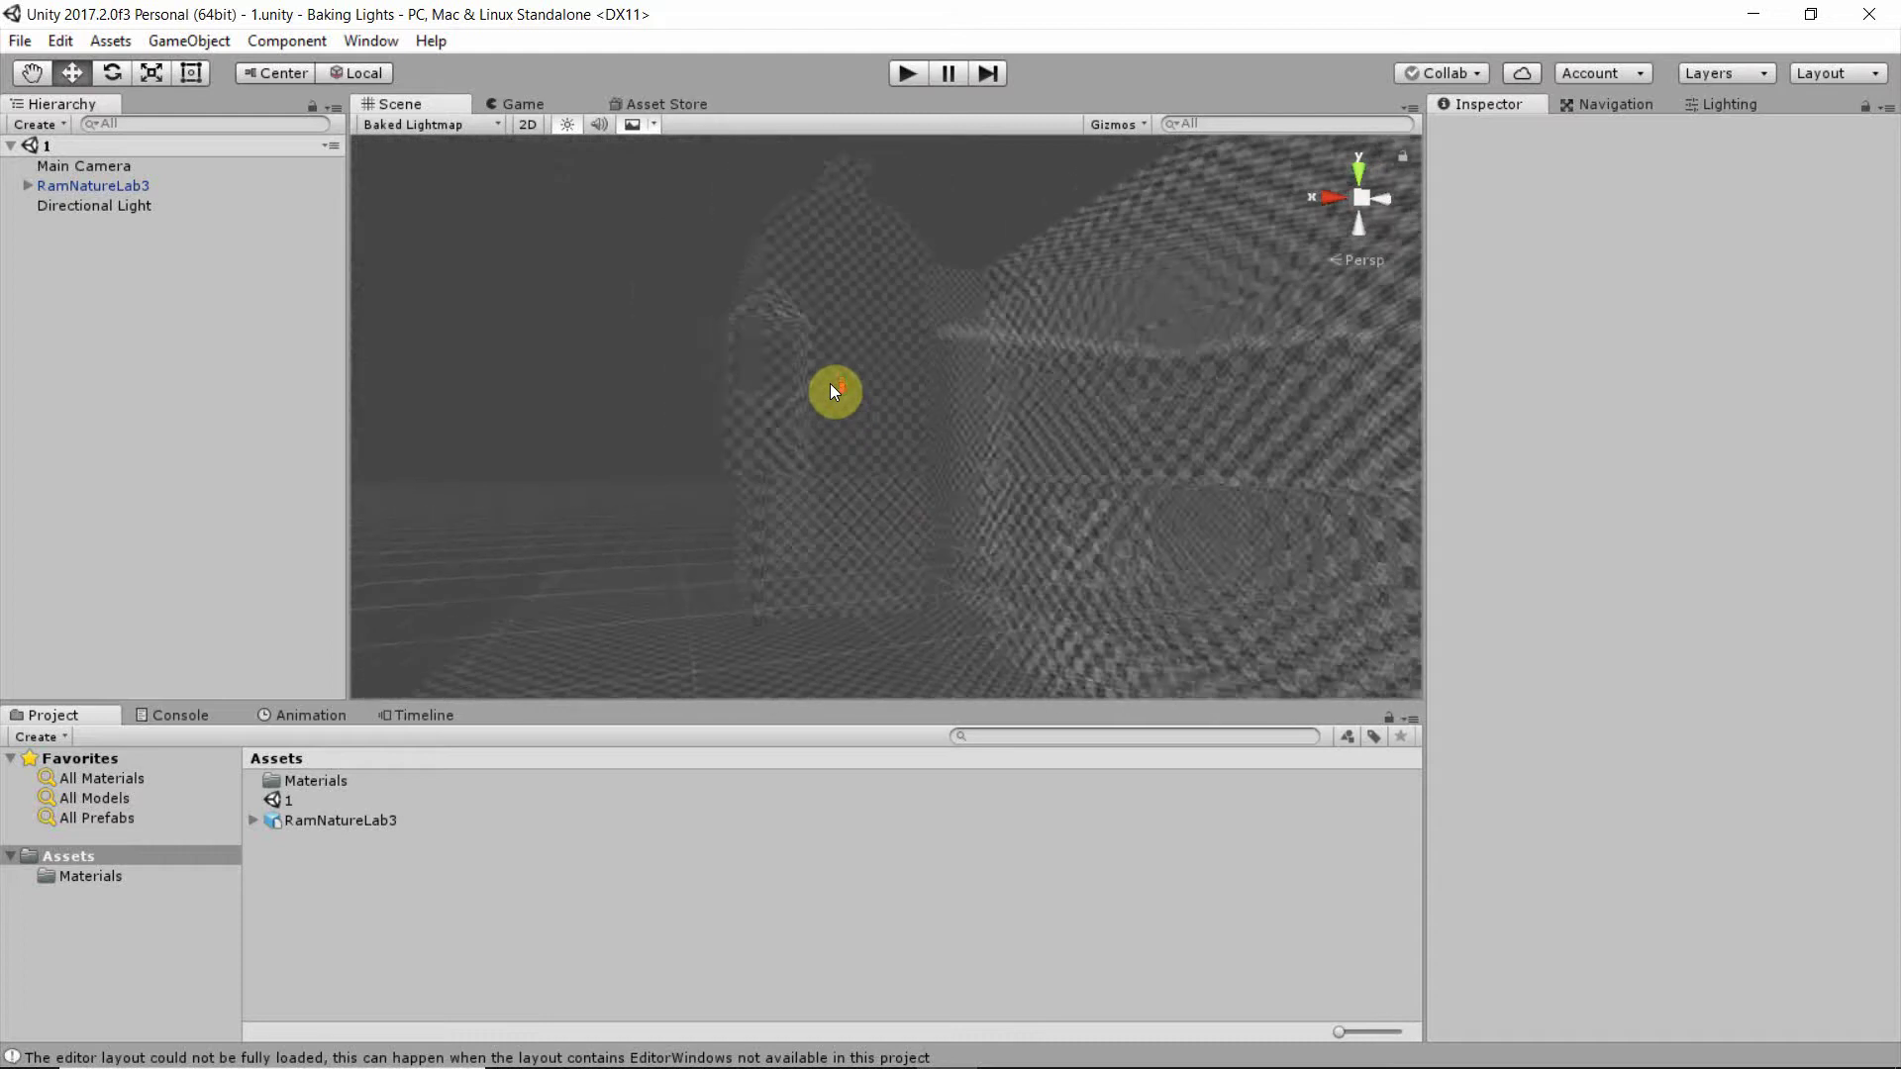
right_drag(830, 383, 919, 454)
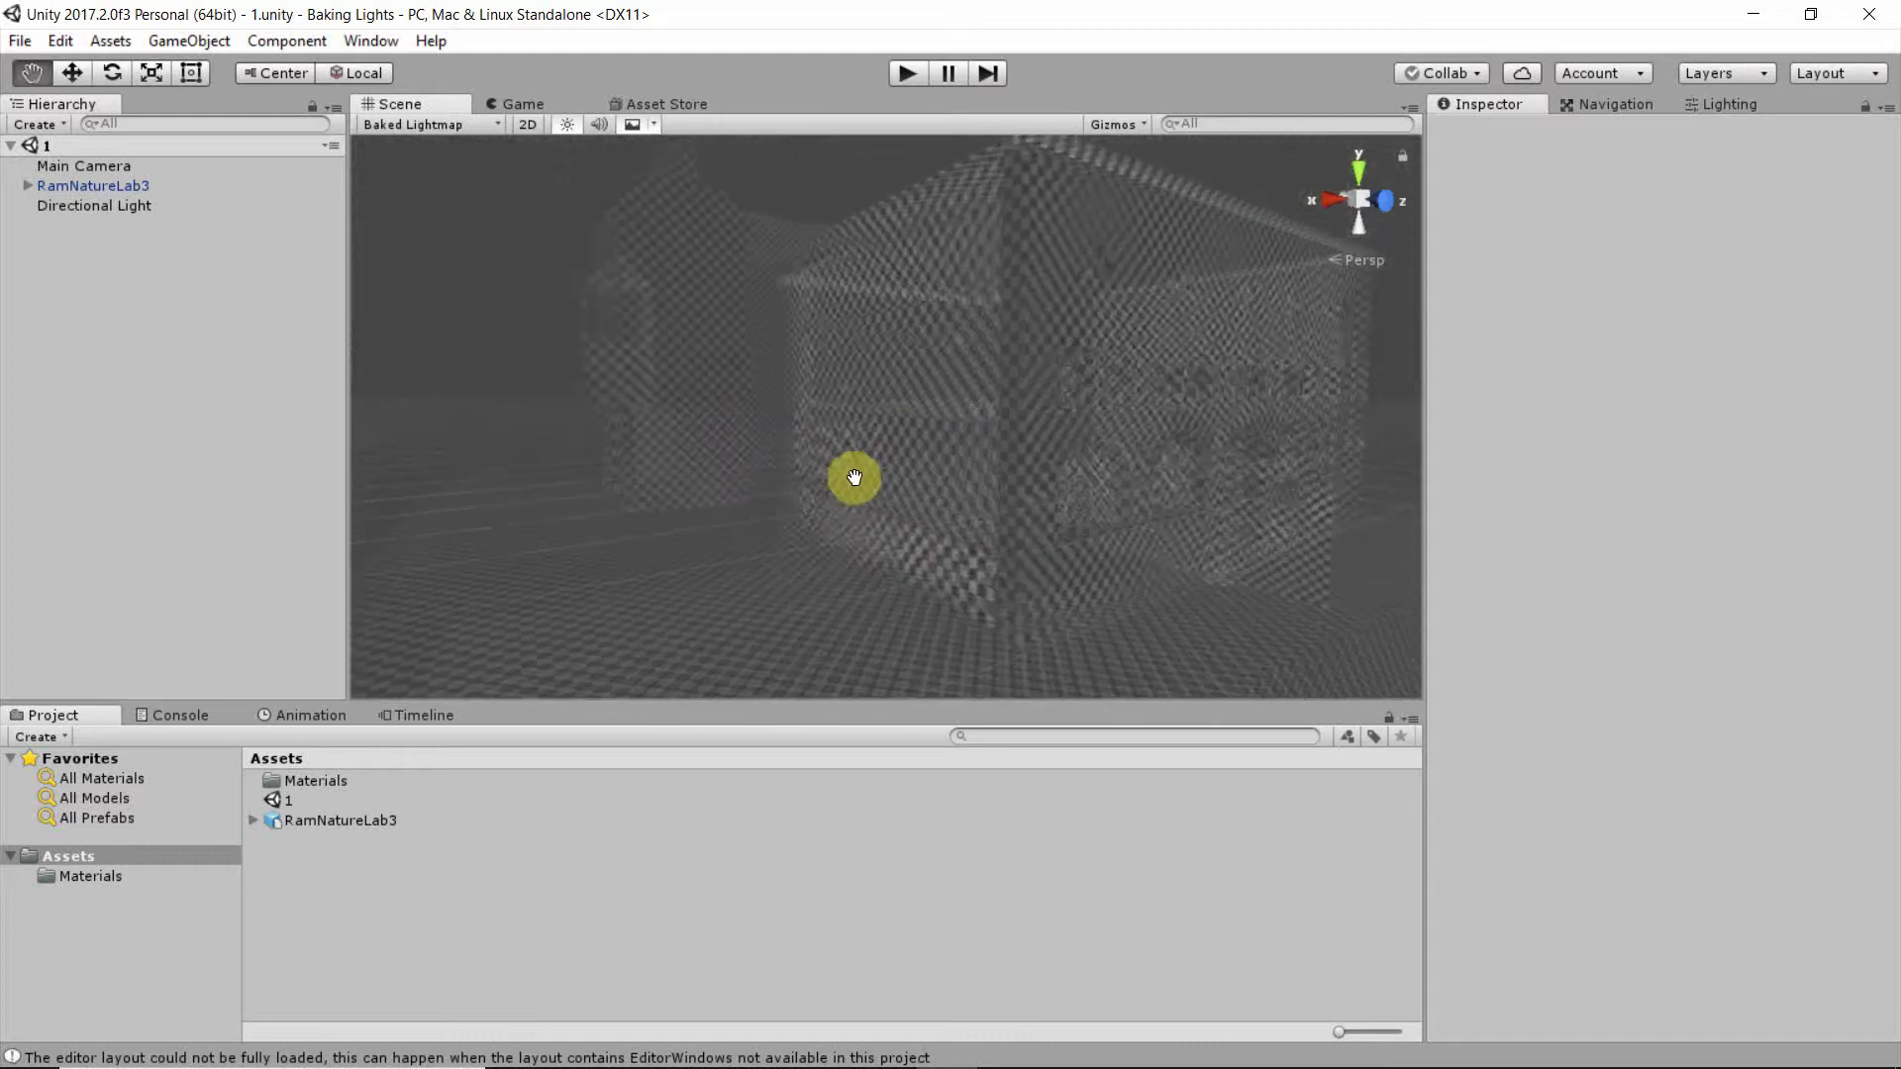
middle_drag(822, 483, 815, 463)
scroll(934, 578, up, 3)
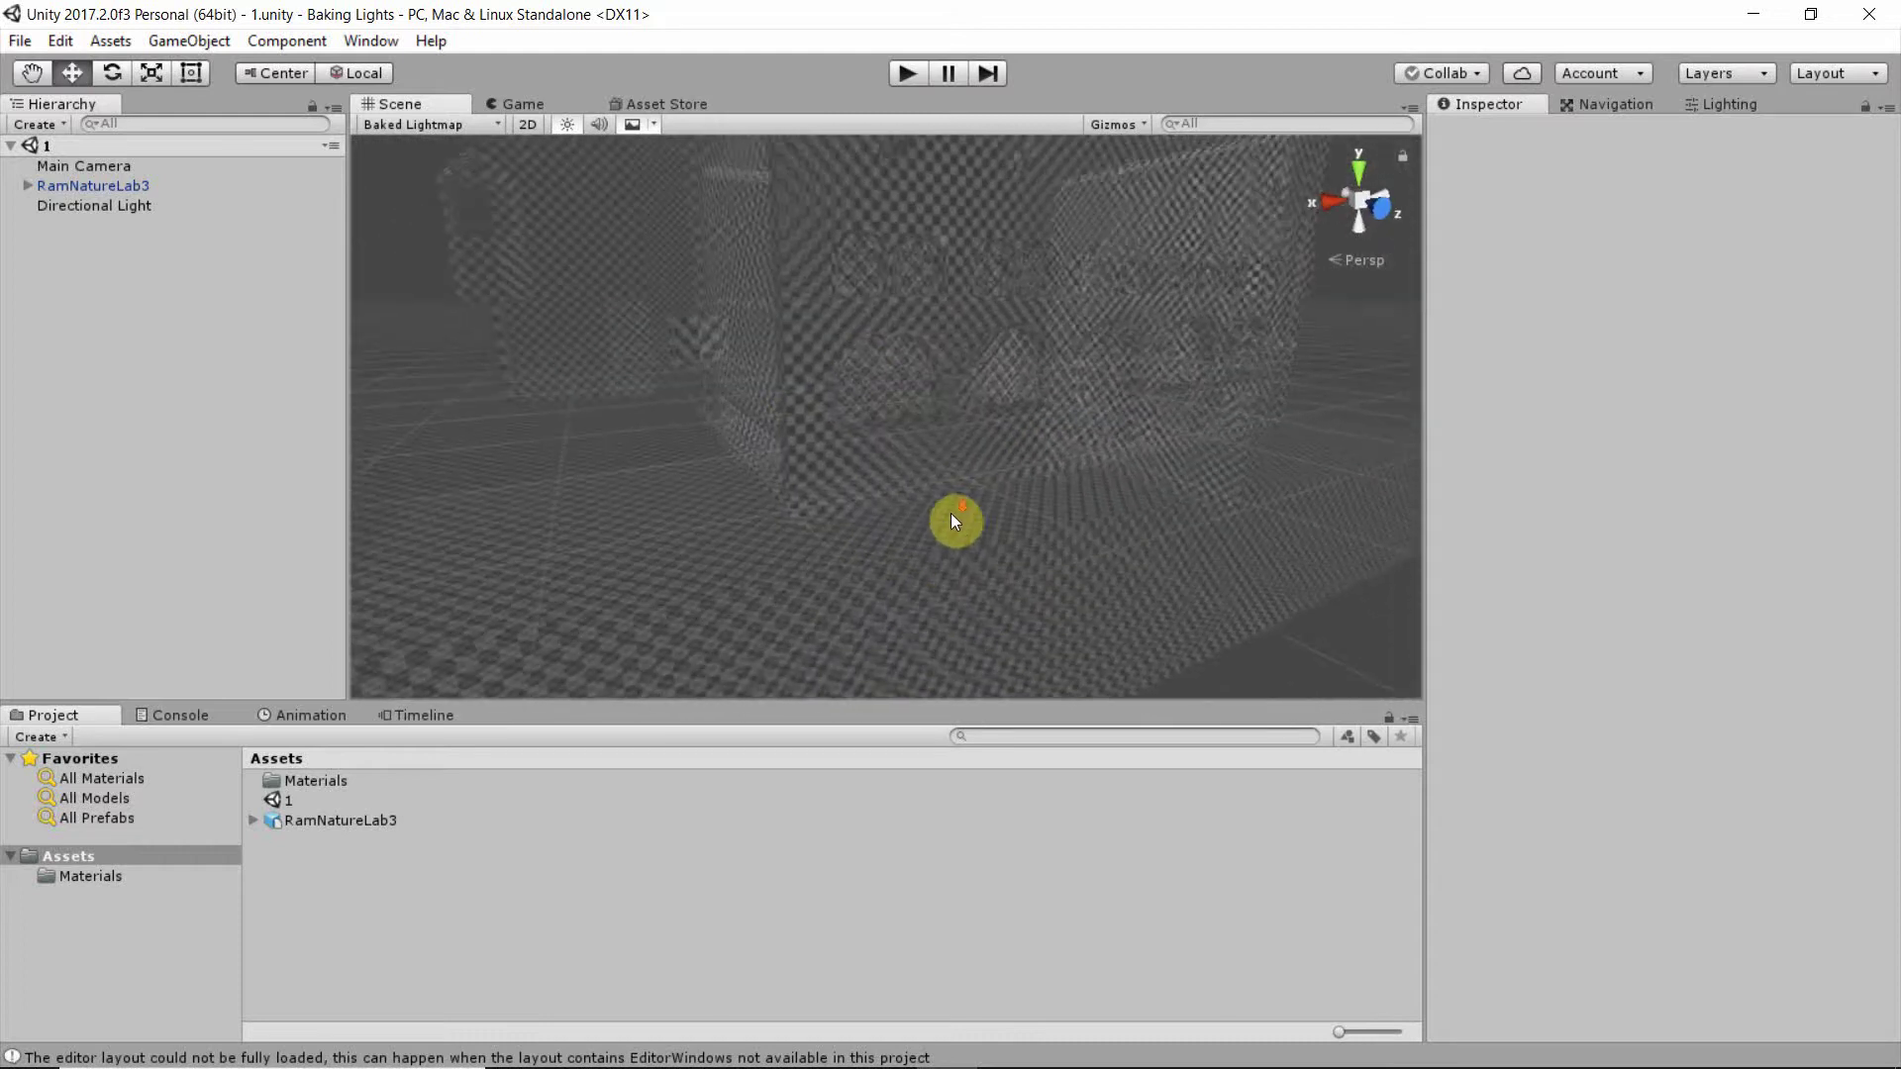
scroll(954, 515, down, 4)
middle_drag(955, 531, 727, 429)
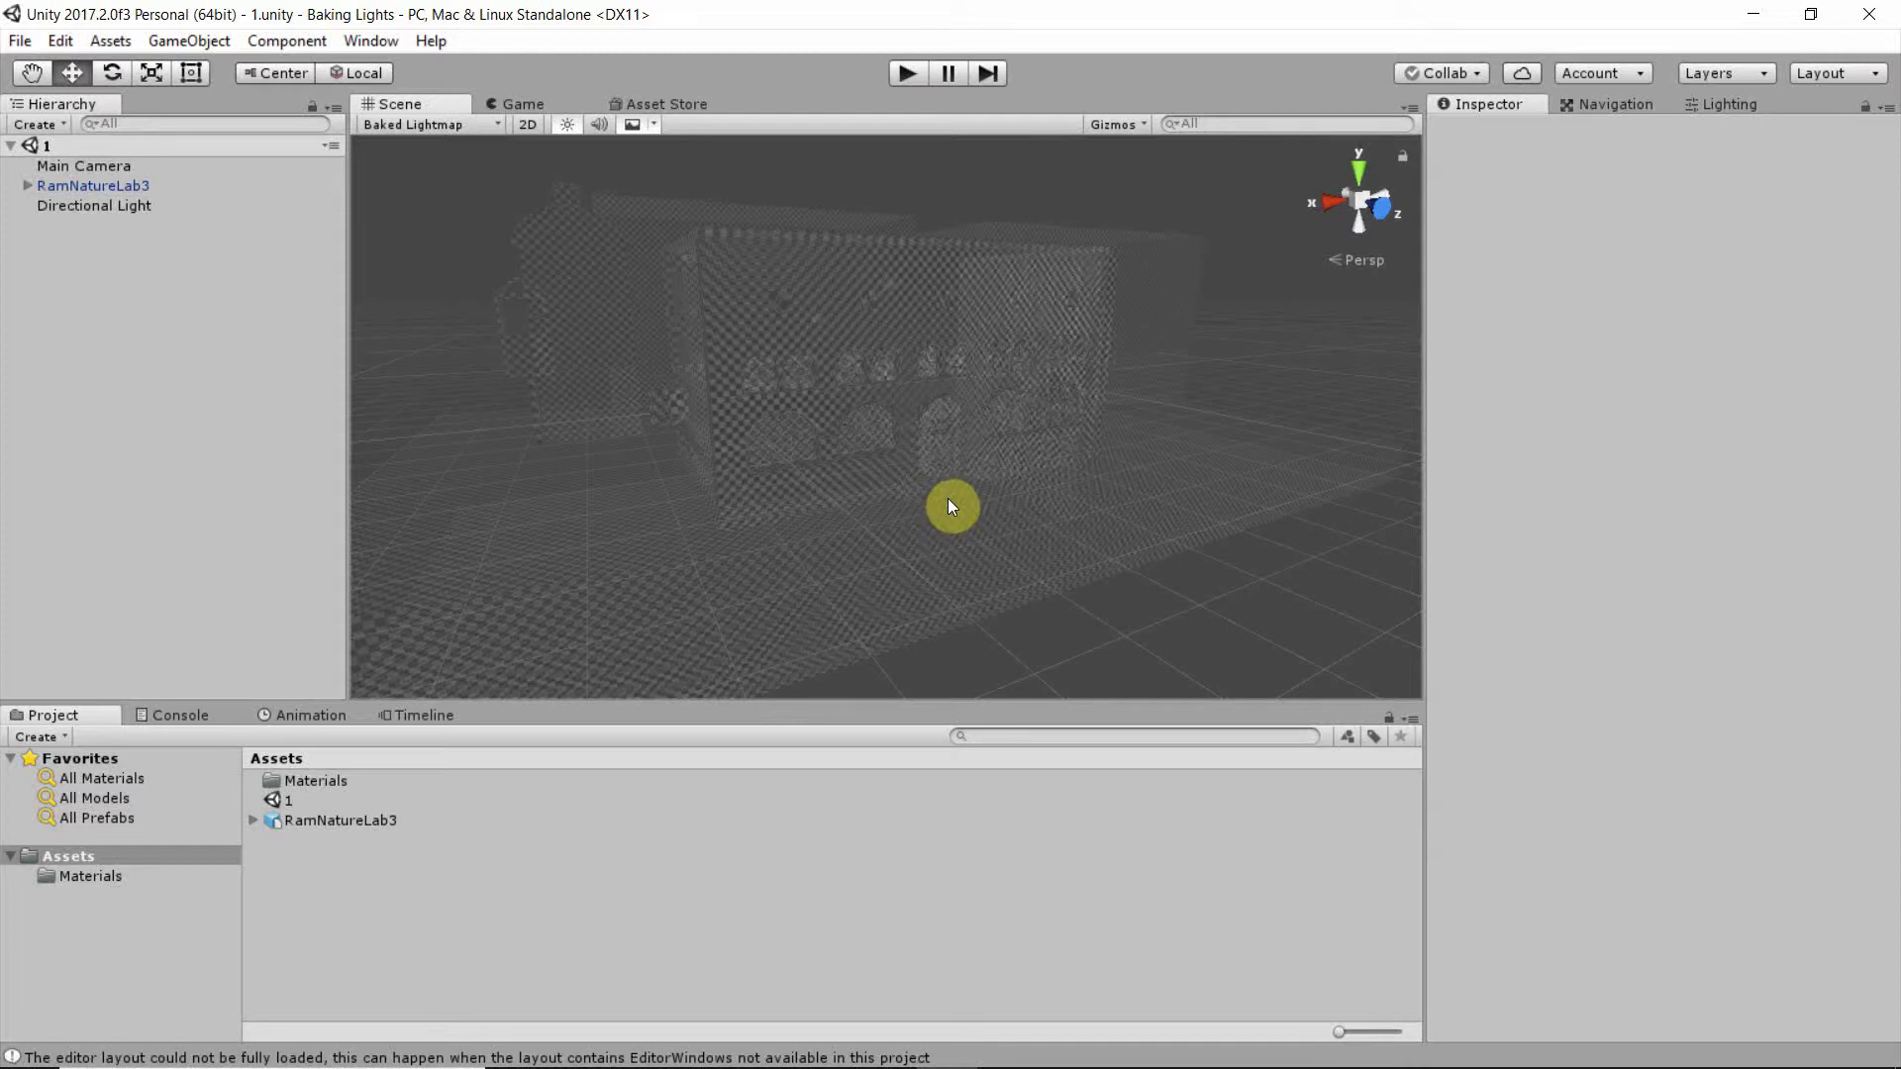
- Set the Scene view draw mode back to Shaded
click(495, 127)
click(416, 164)
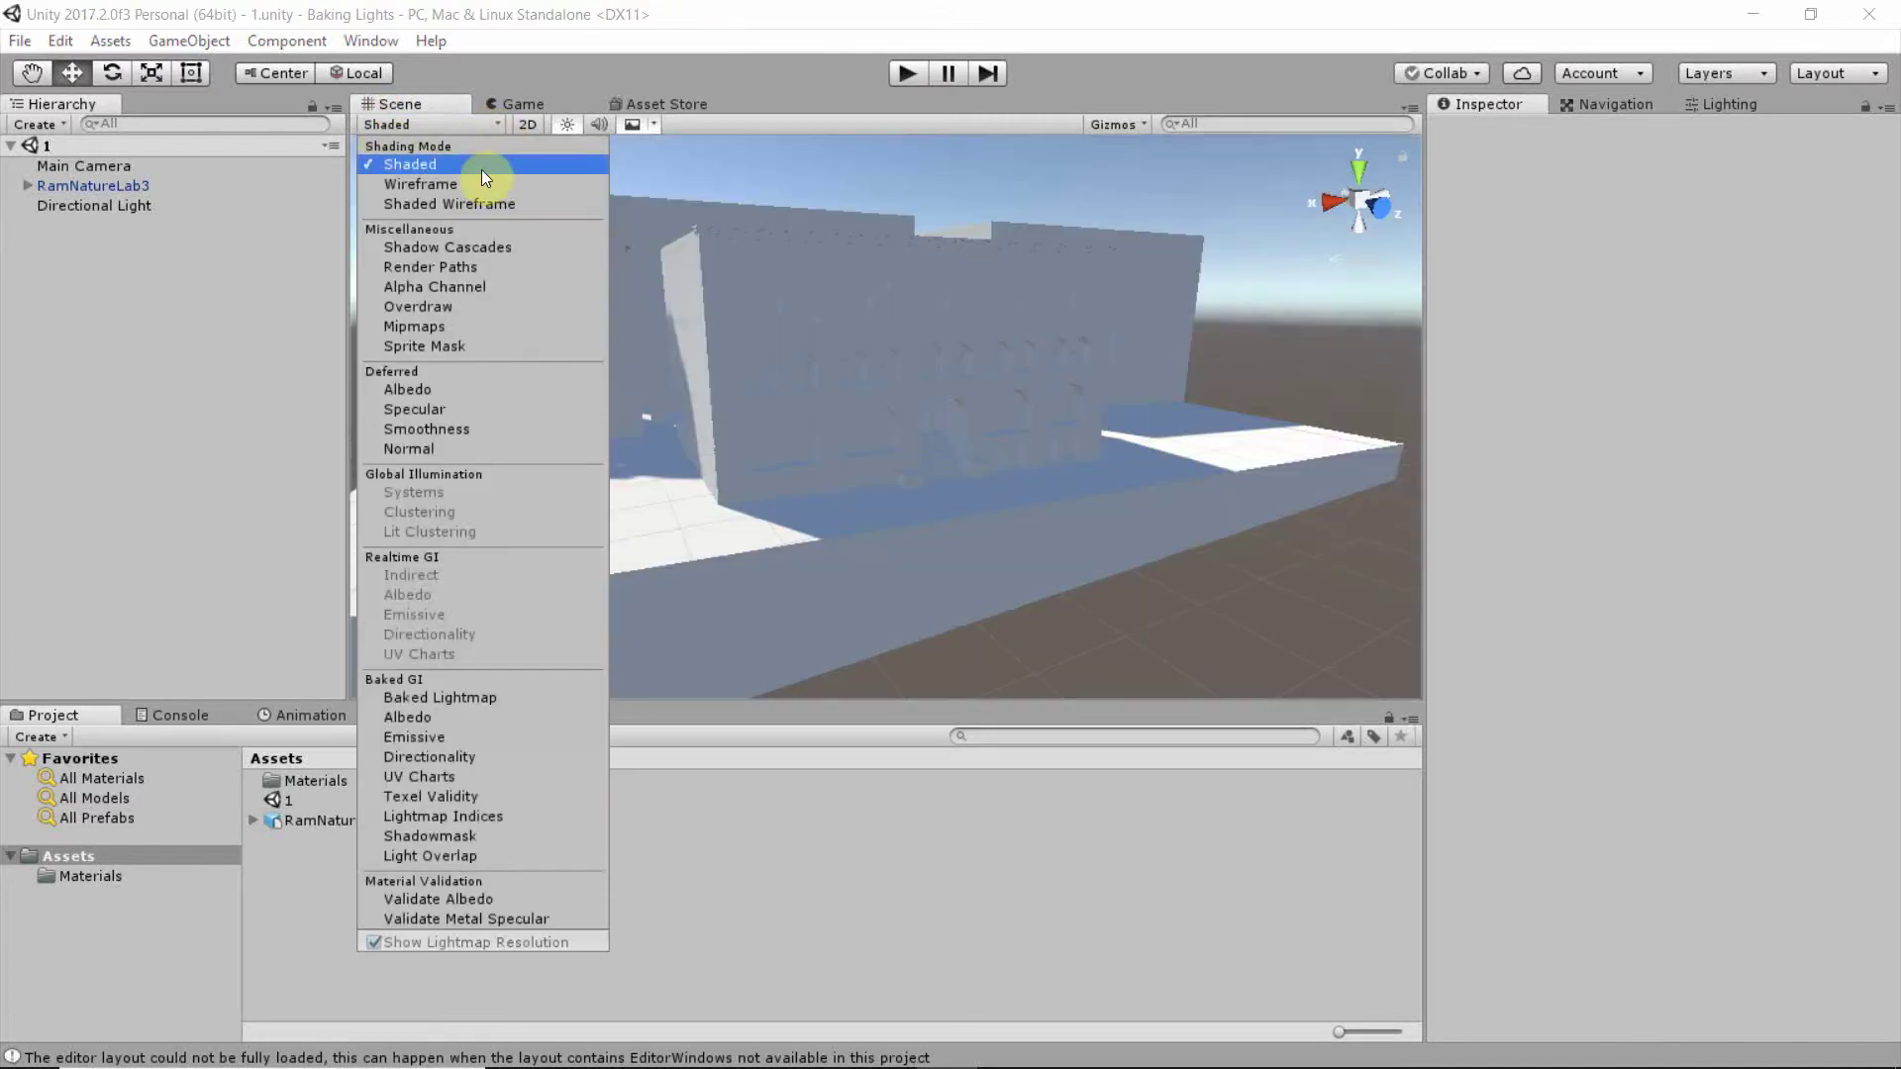
click(1205, 659)
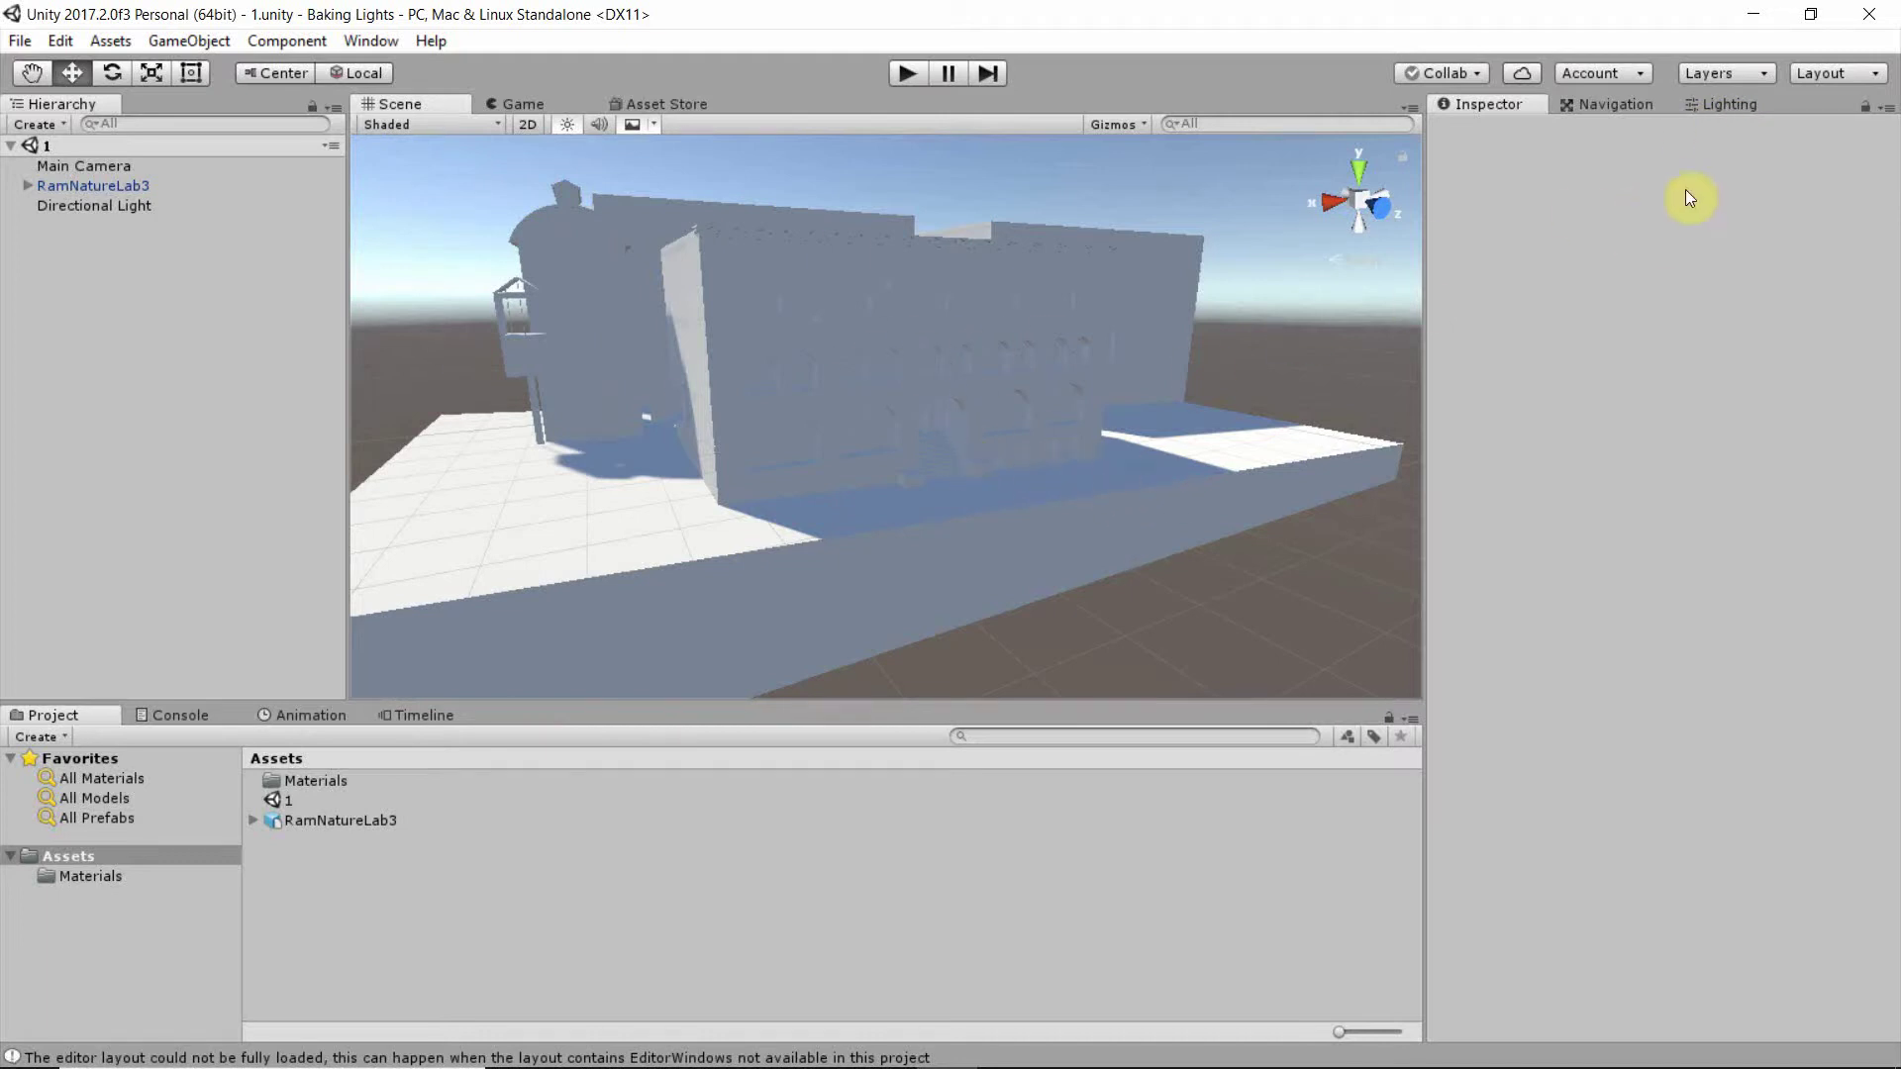
- Run Generate Lighting from the Lighting tab, then orbit around the building while it bakes
click(1729, 103)
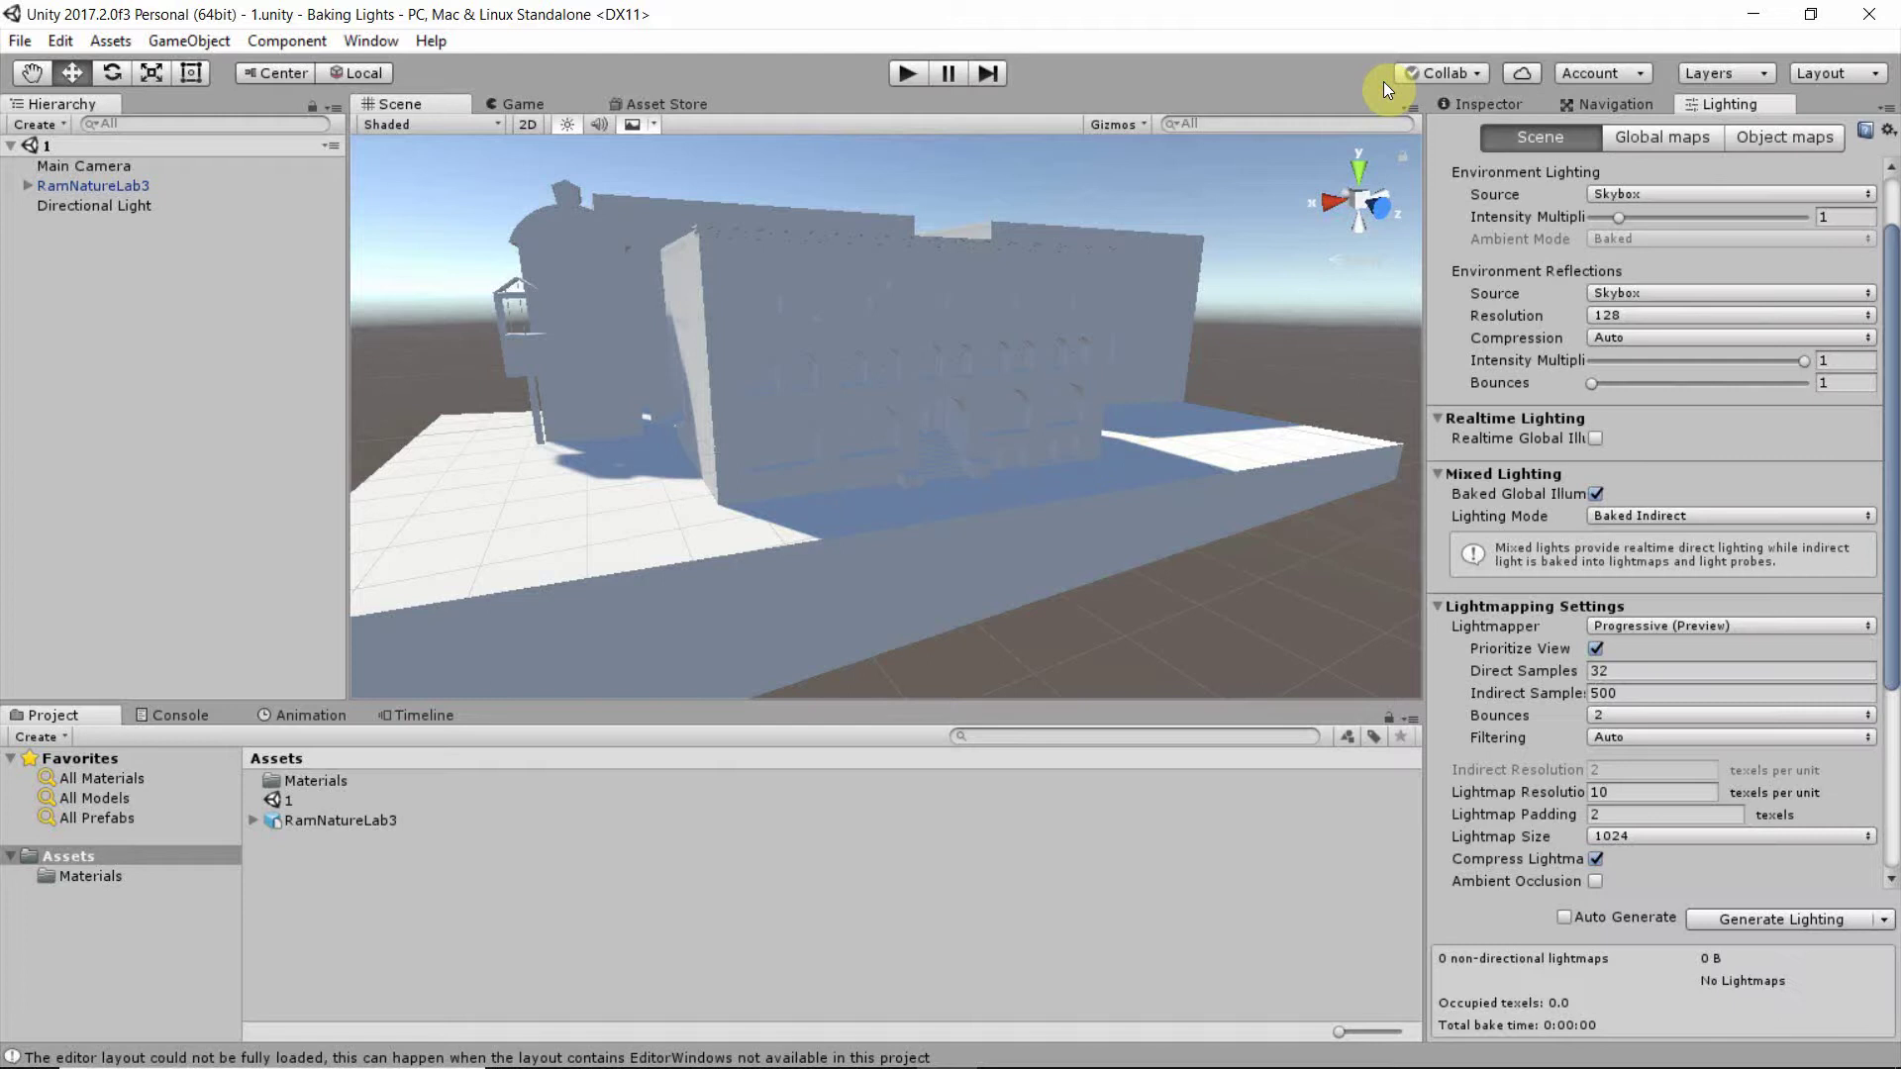
click(1766, 921)
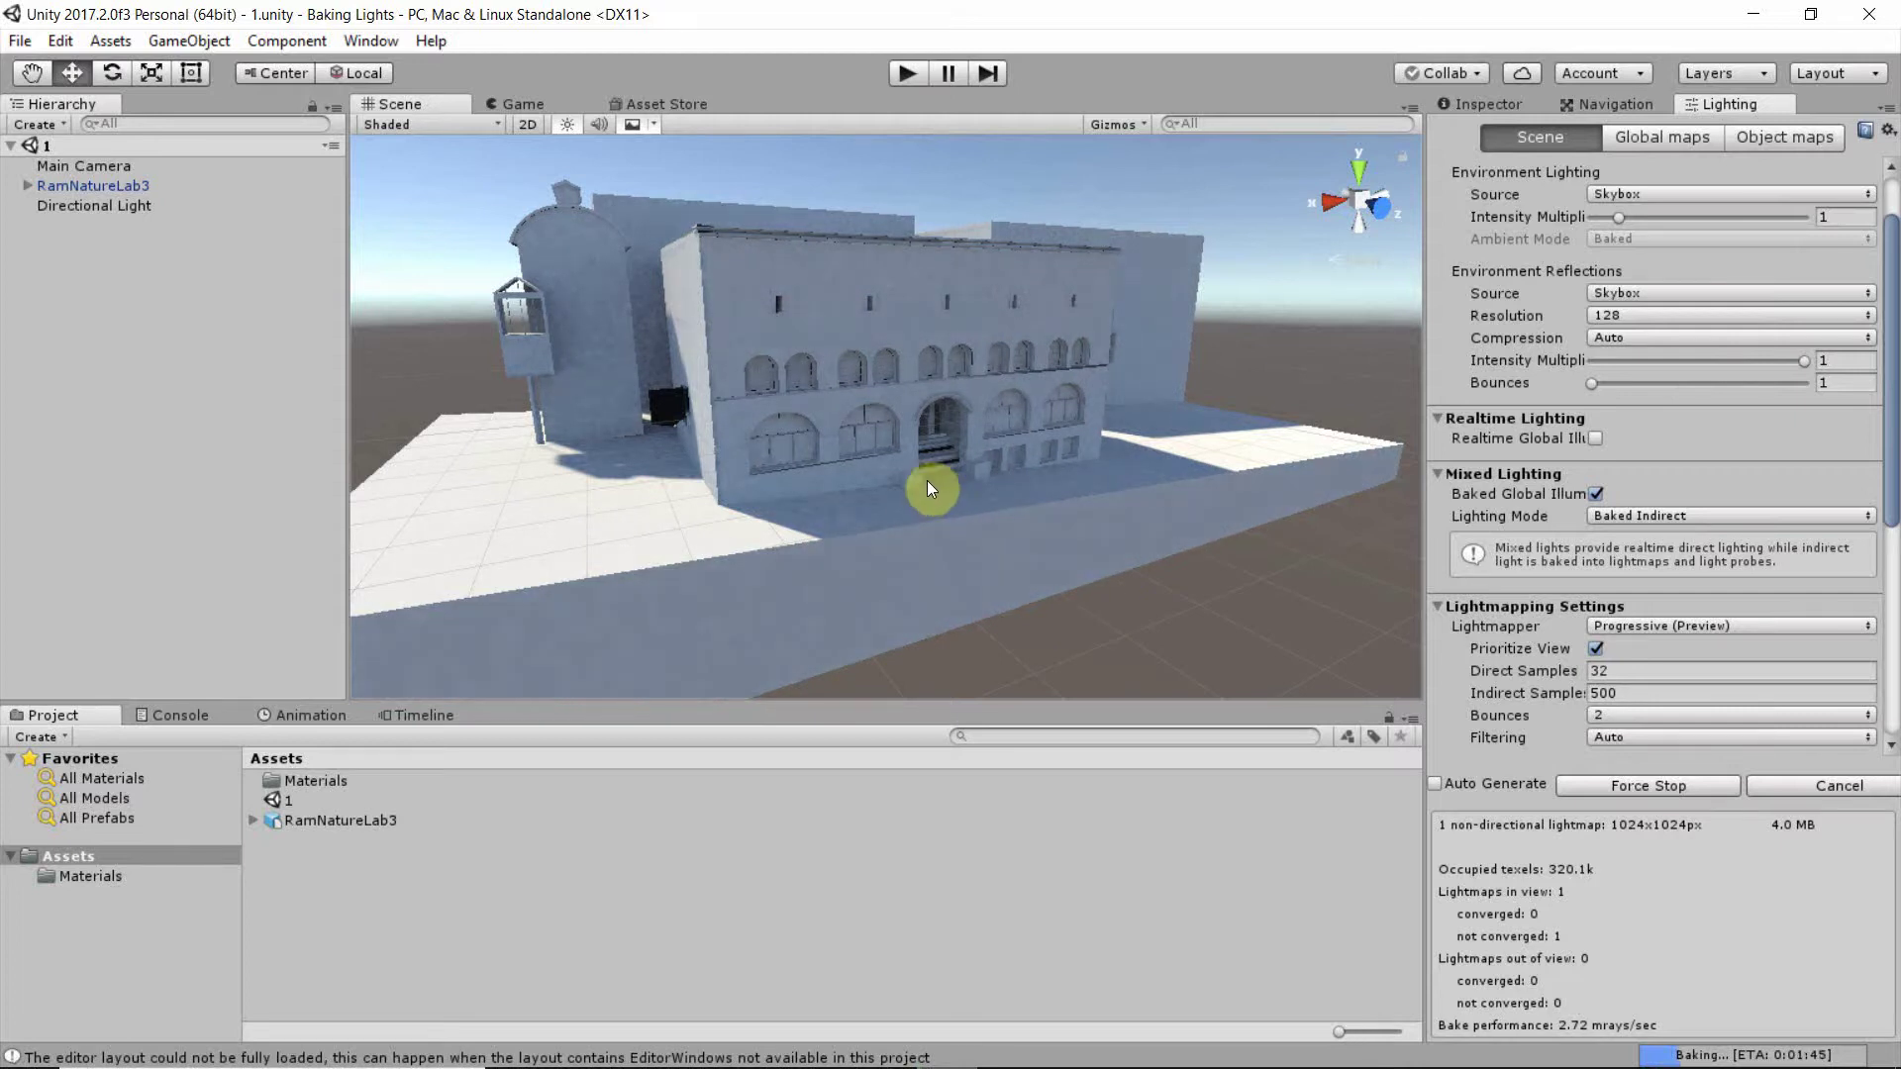
alt+drag(901, 473, 963, 482)
middle_drag(963, 482, 943, 487)
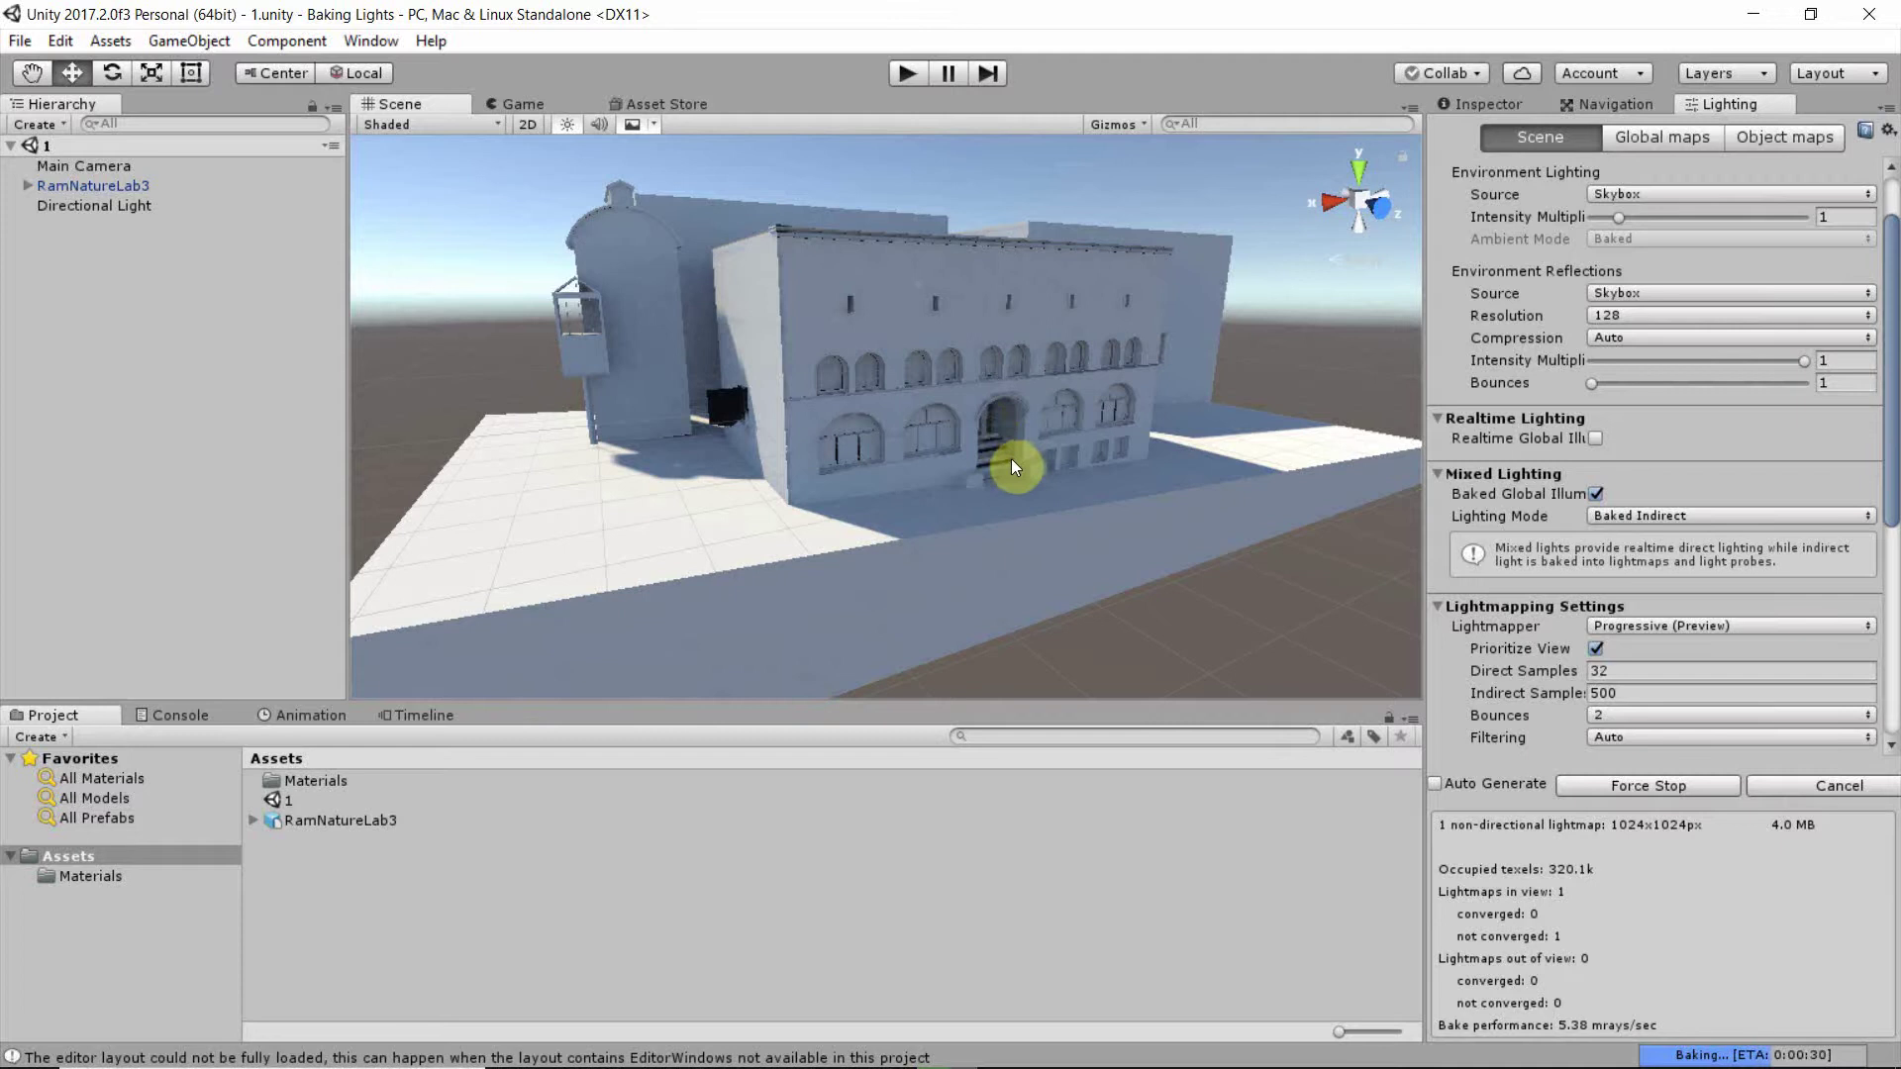
scroll(1012, 460, up, 8)
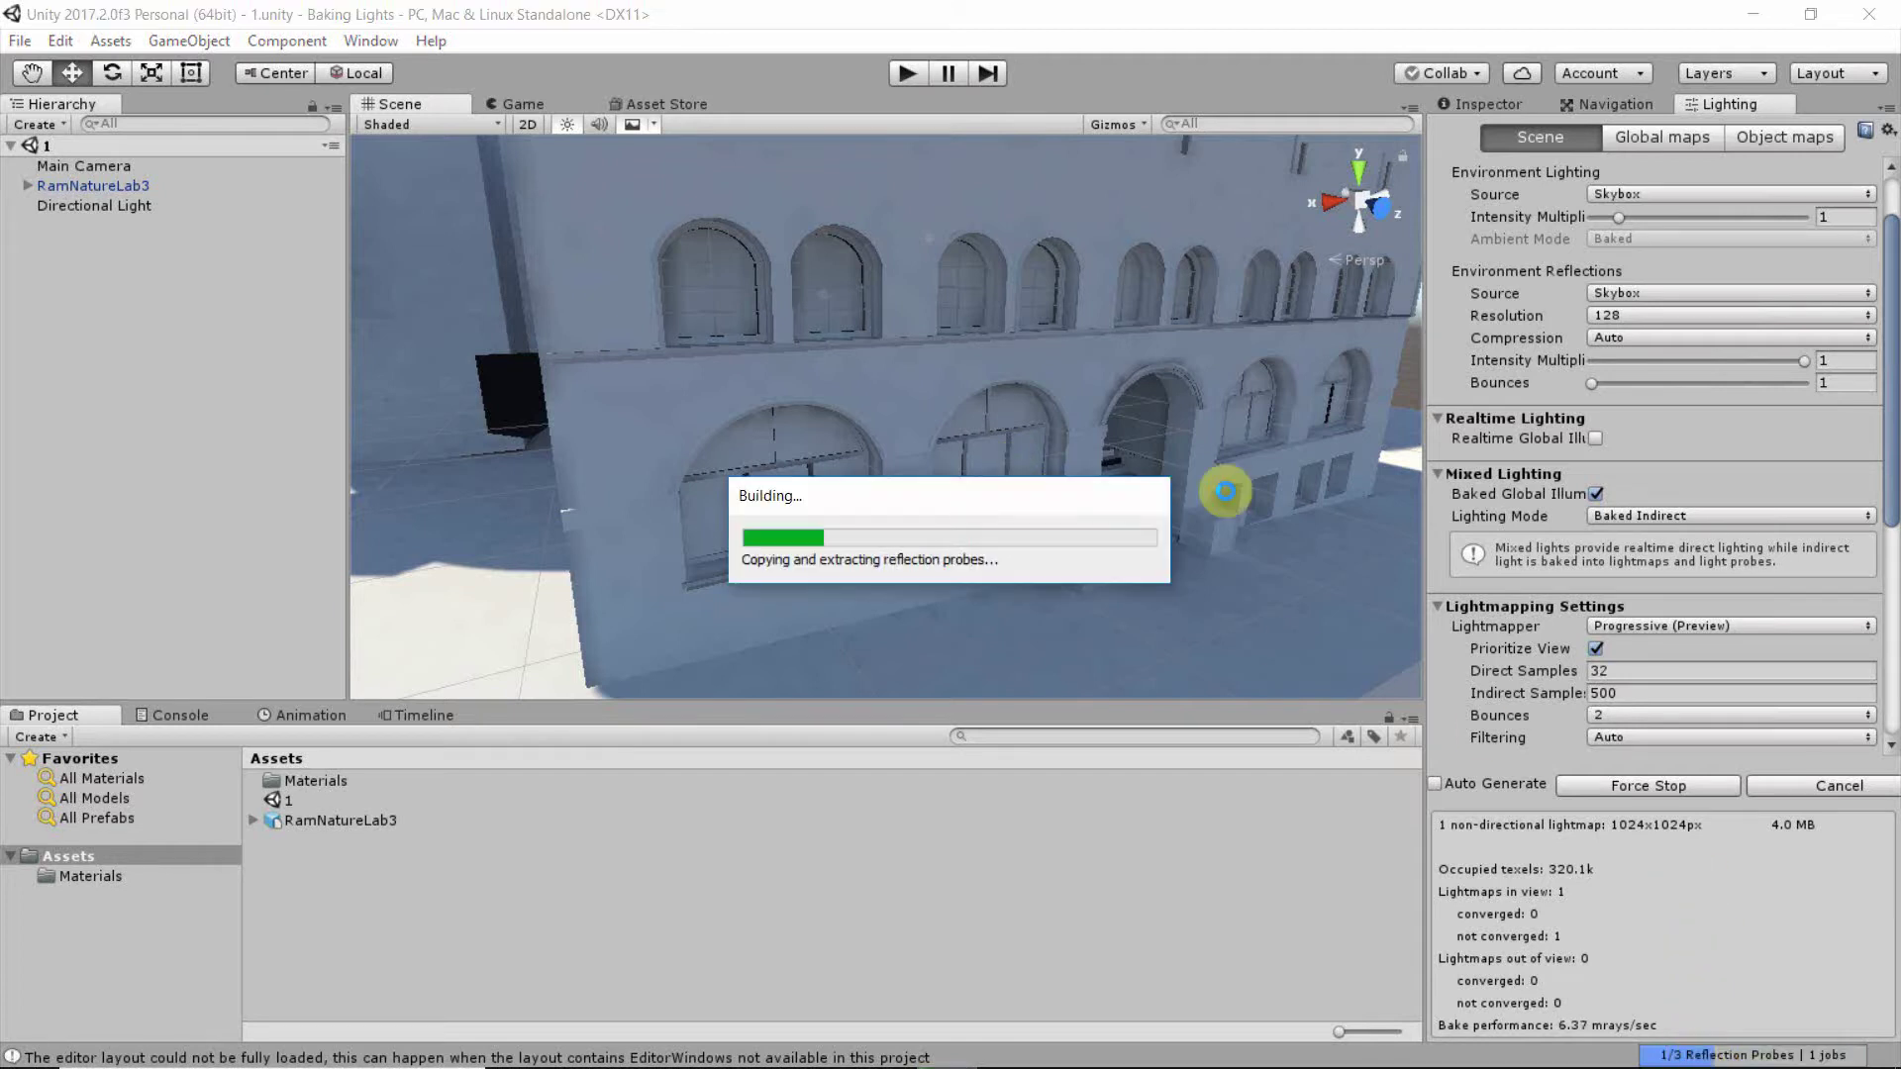
- Orbit from the roof to the left wing, then zoom in on the arched facade and doorway
scroll(1002, 435, down, 10)
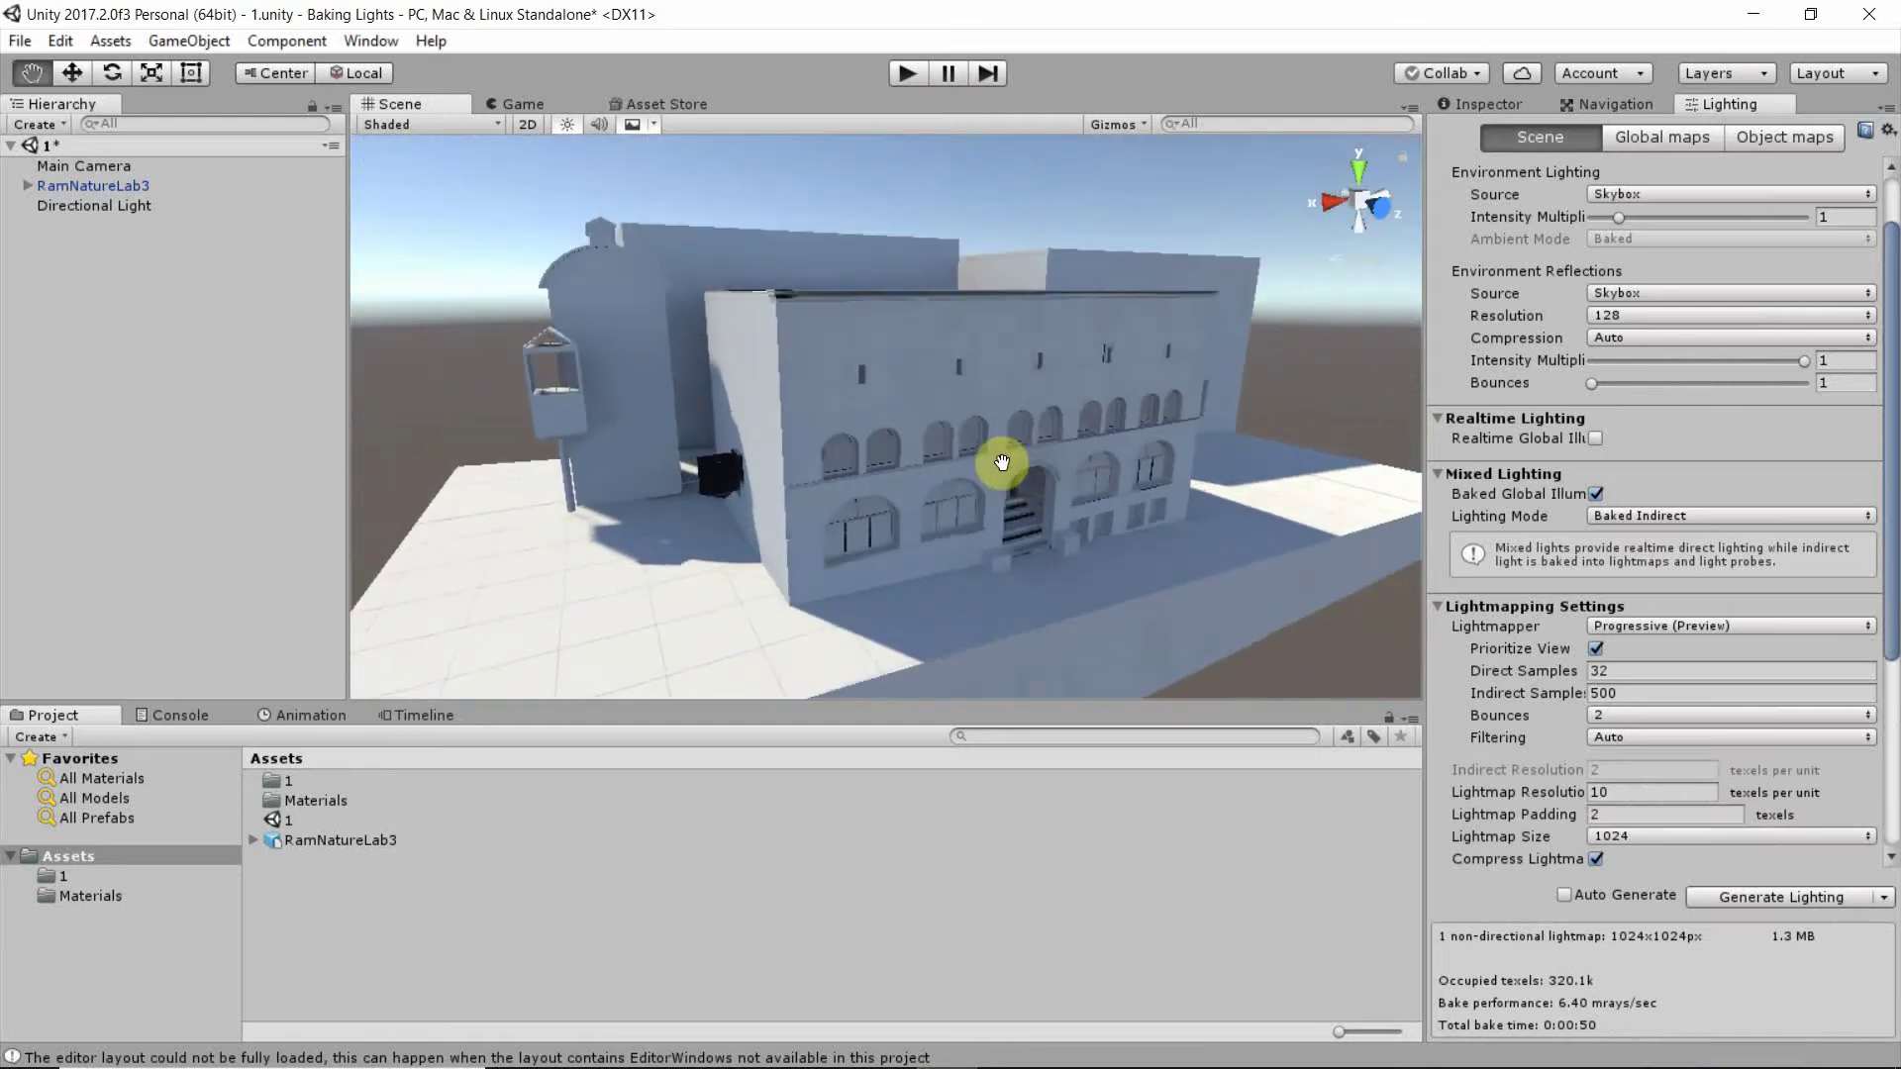
alt+drag(1001, 459, 882, 395)
alt+right_drag(856, 384, 713, 318)
scroll(710, 326, up, 3)
middle_drag(710, 327, 712, 382)
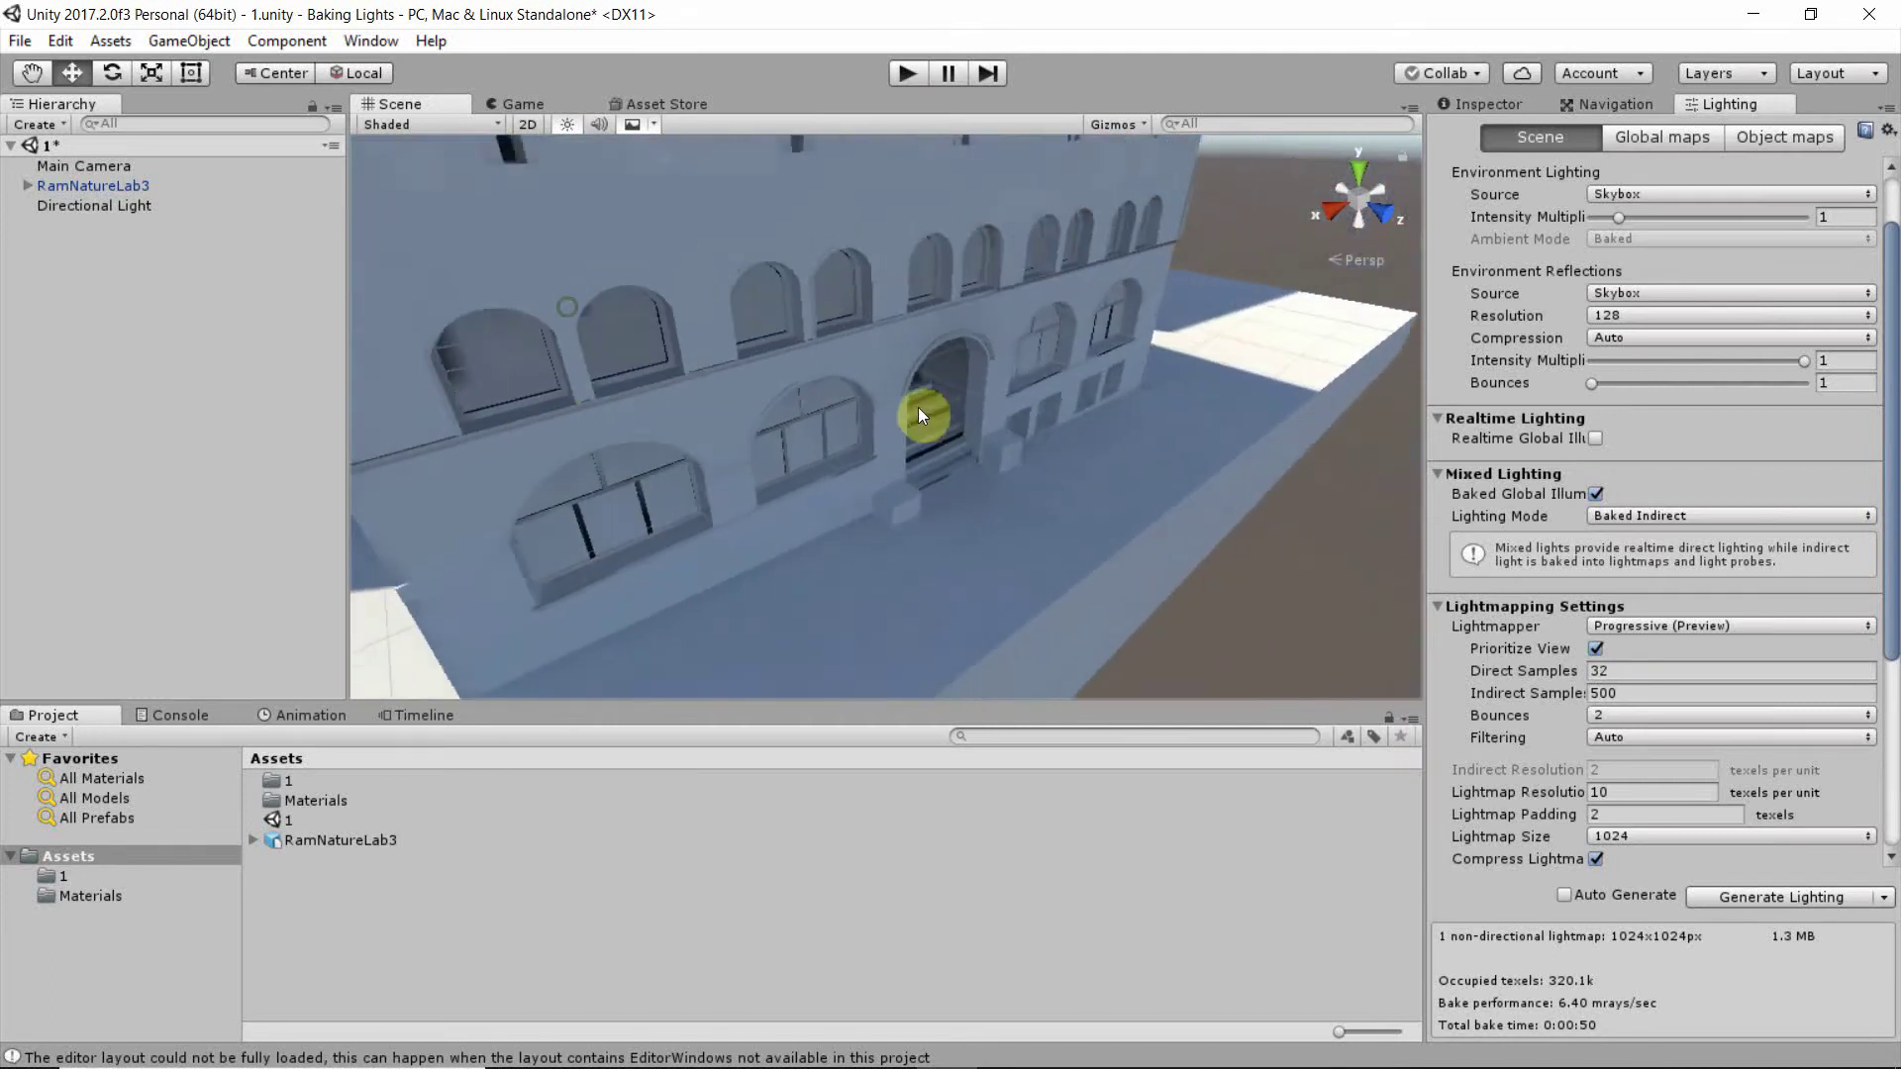
alt+drag(743, 331, 911, 332)
middle_drag(911, 332, 921, 312)
scroll(1023, 347, up, 3)
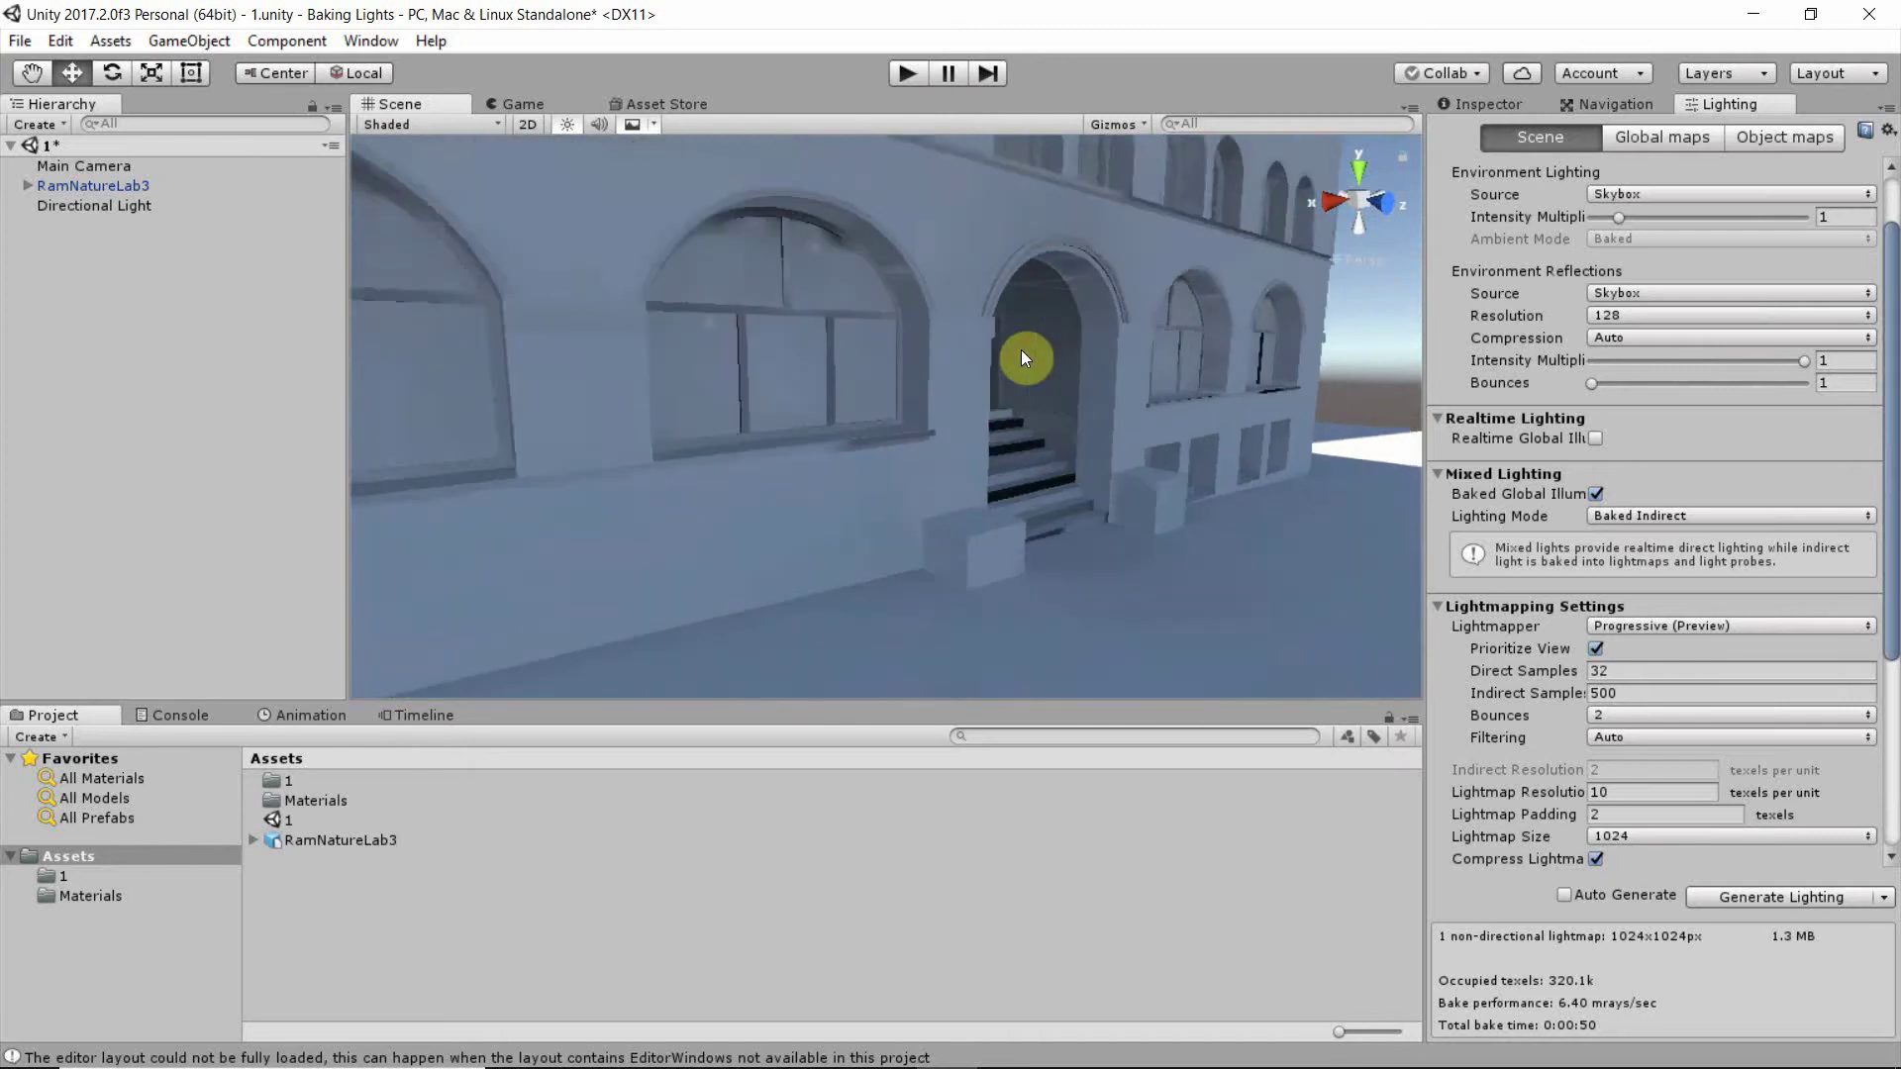
scroll(1022, 348, down, 5)
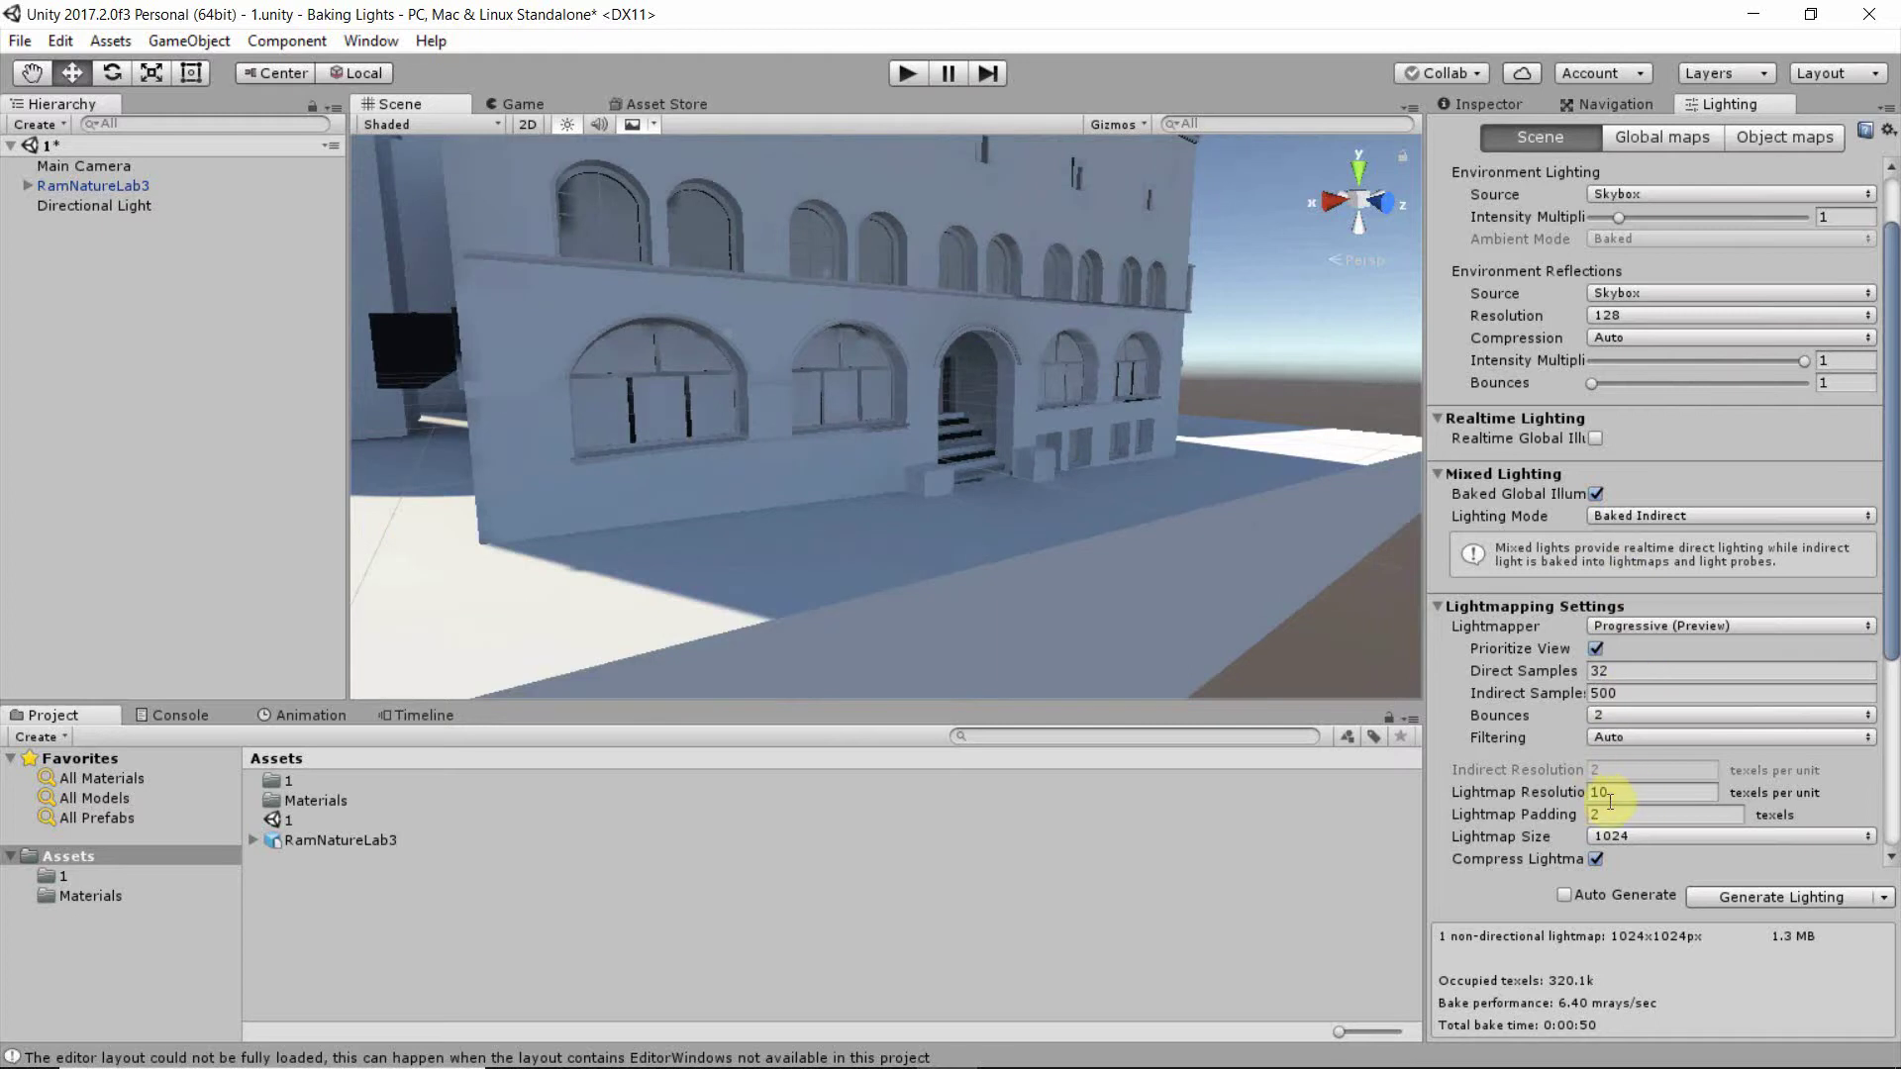
scroll(1263, 526, down, 2)
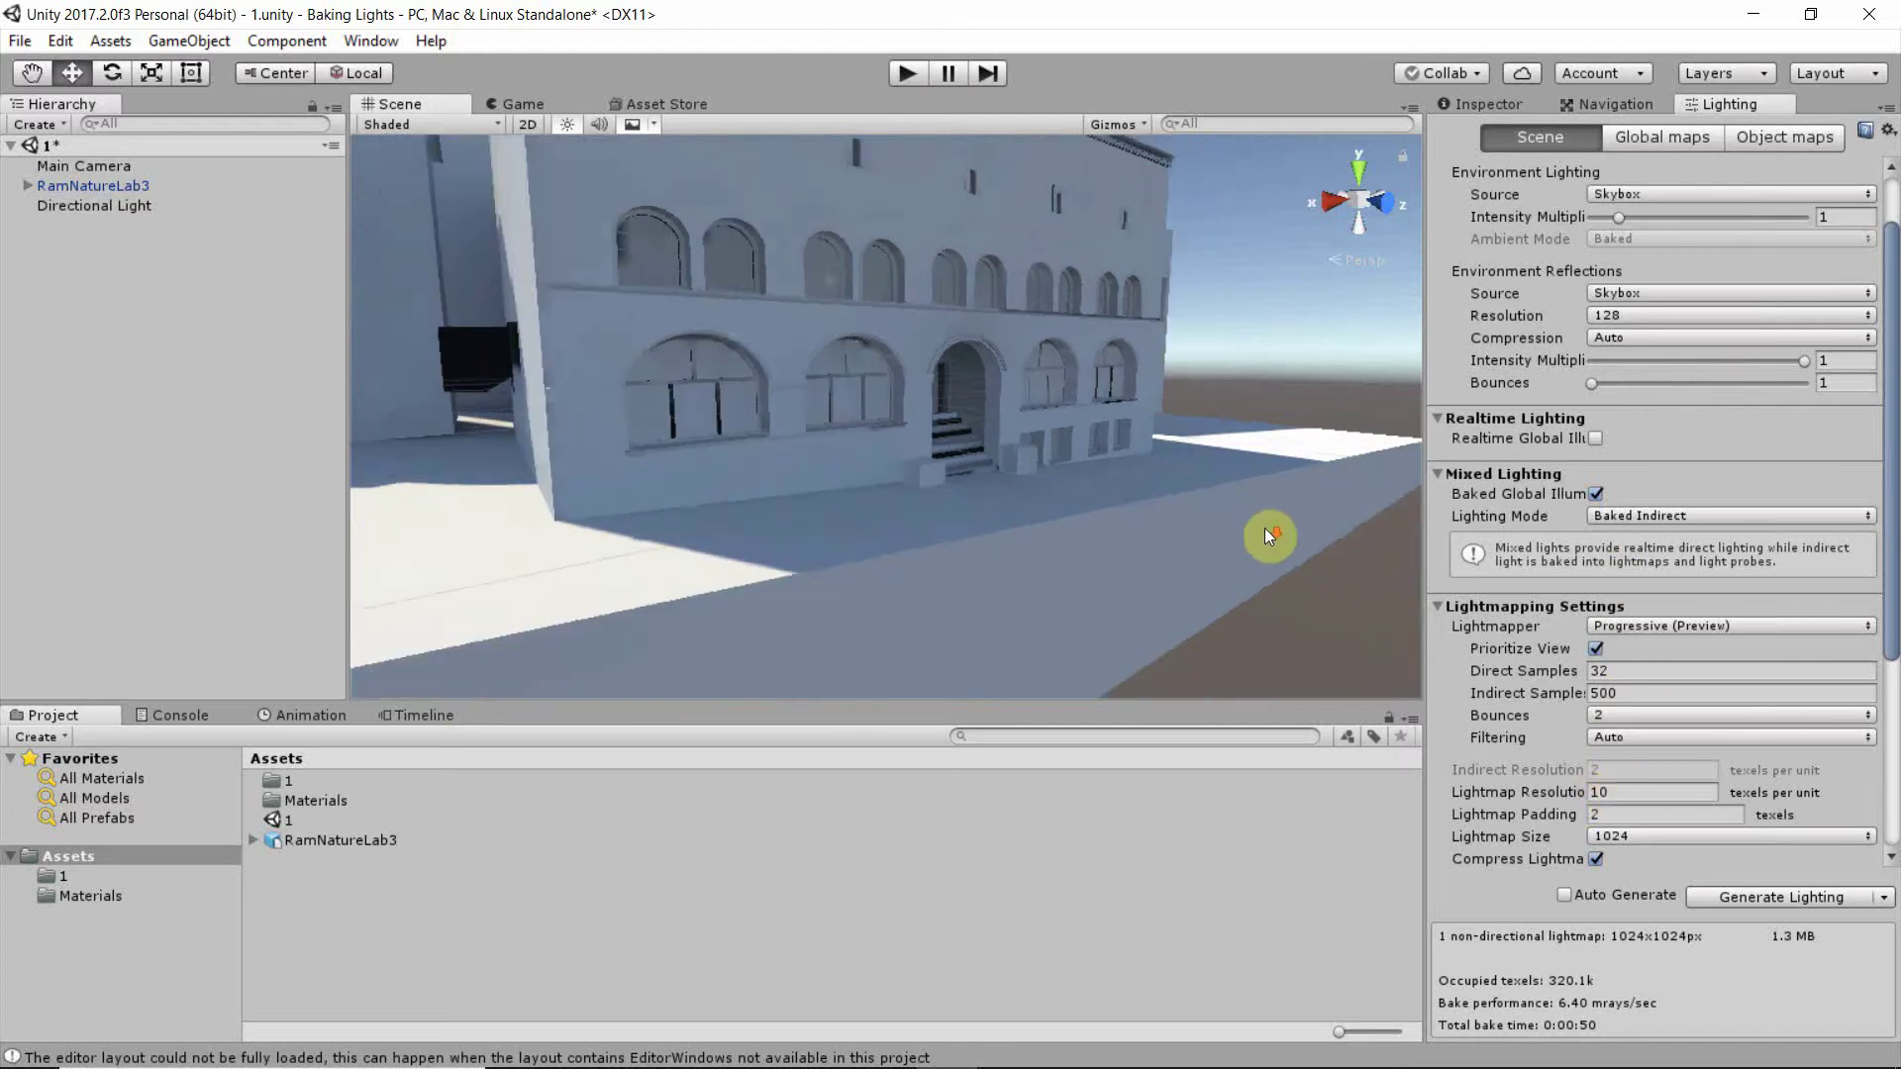
scroll(984, 441, up, 3)
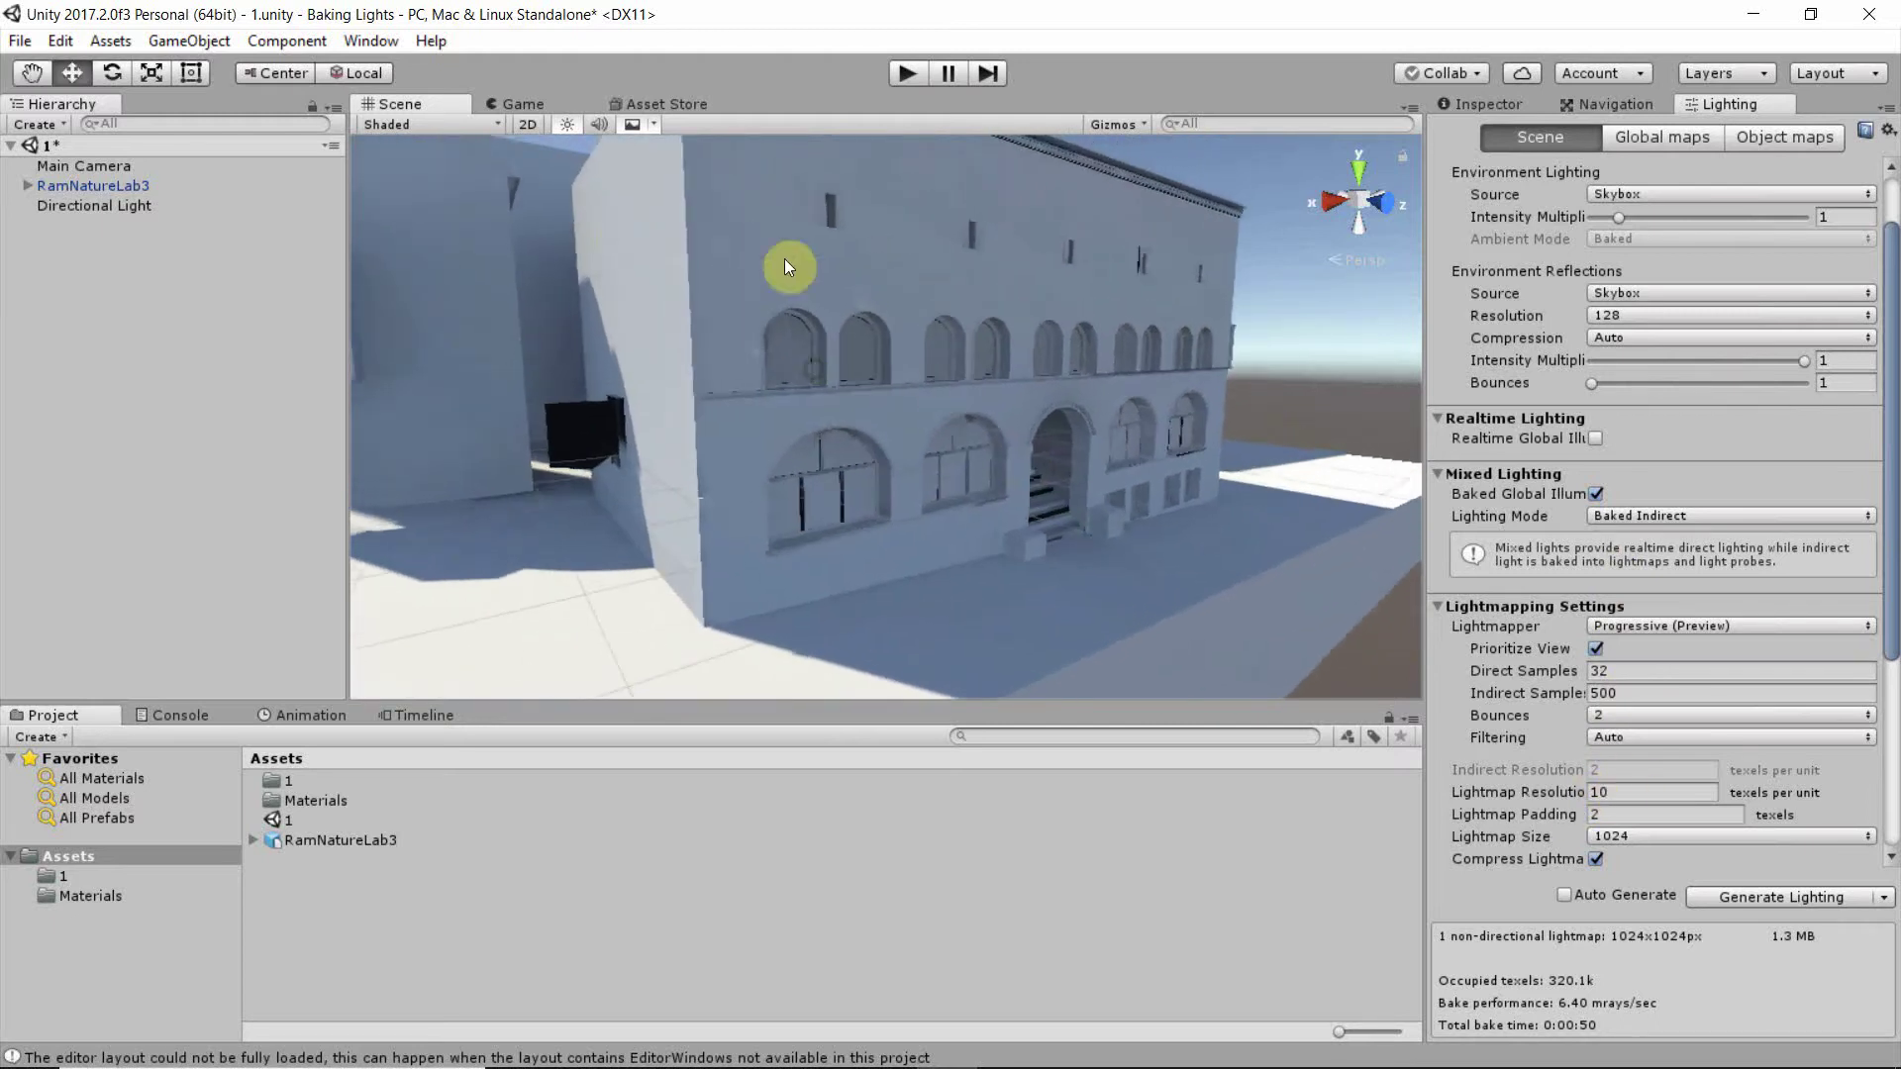
- Switch the Scene view draw mode to Baked Lightmap
click(461, 121)
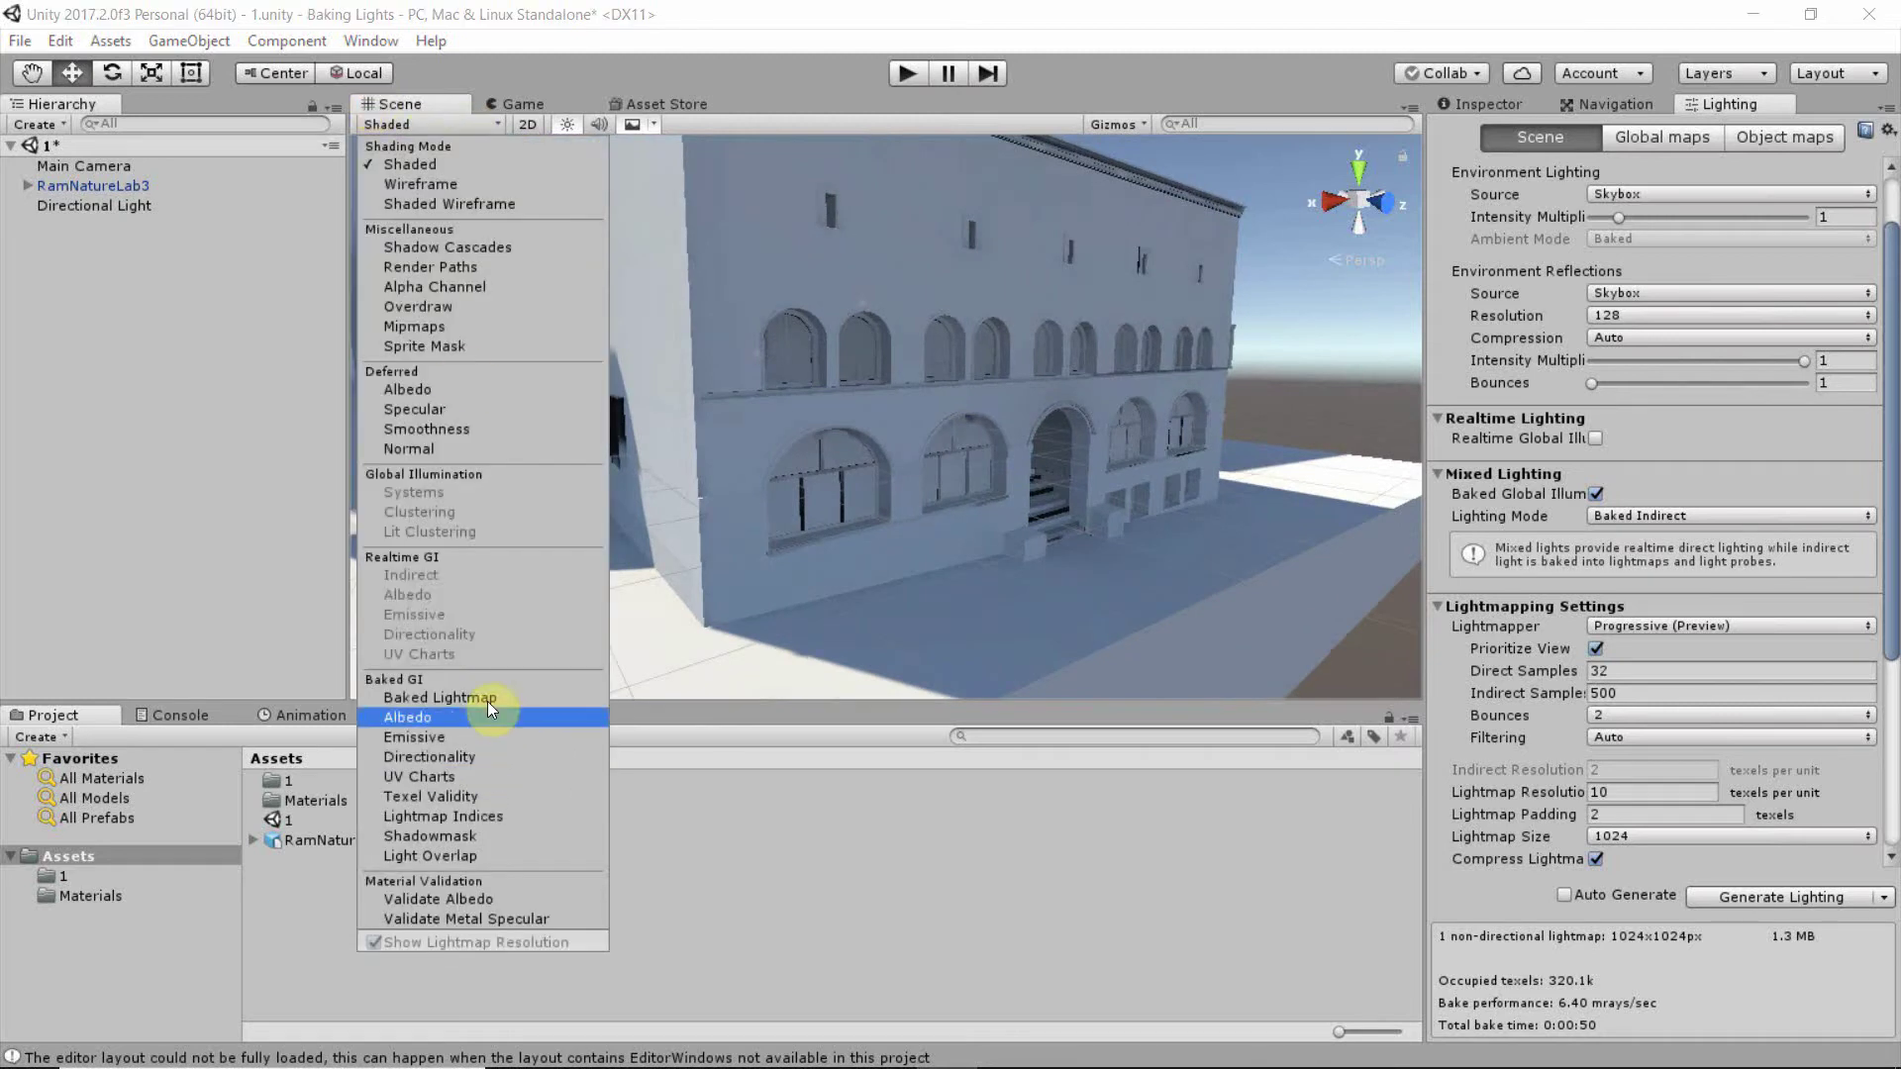
click(440, 698)
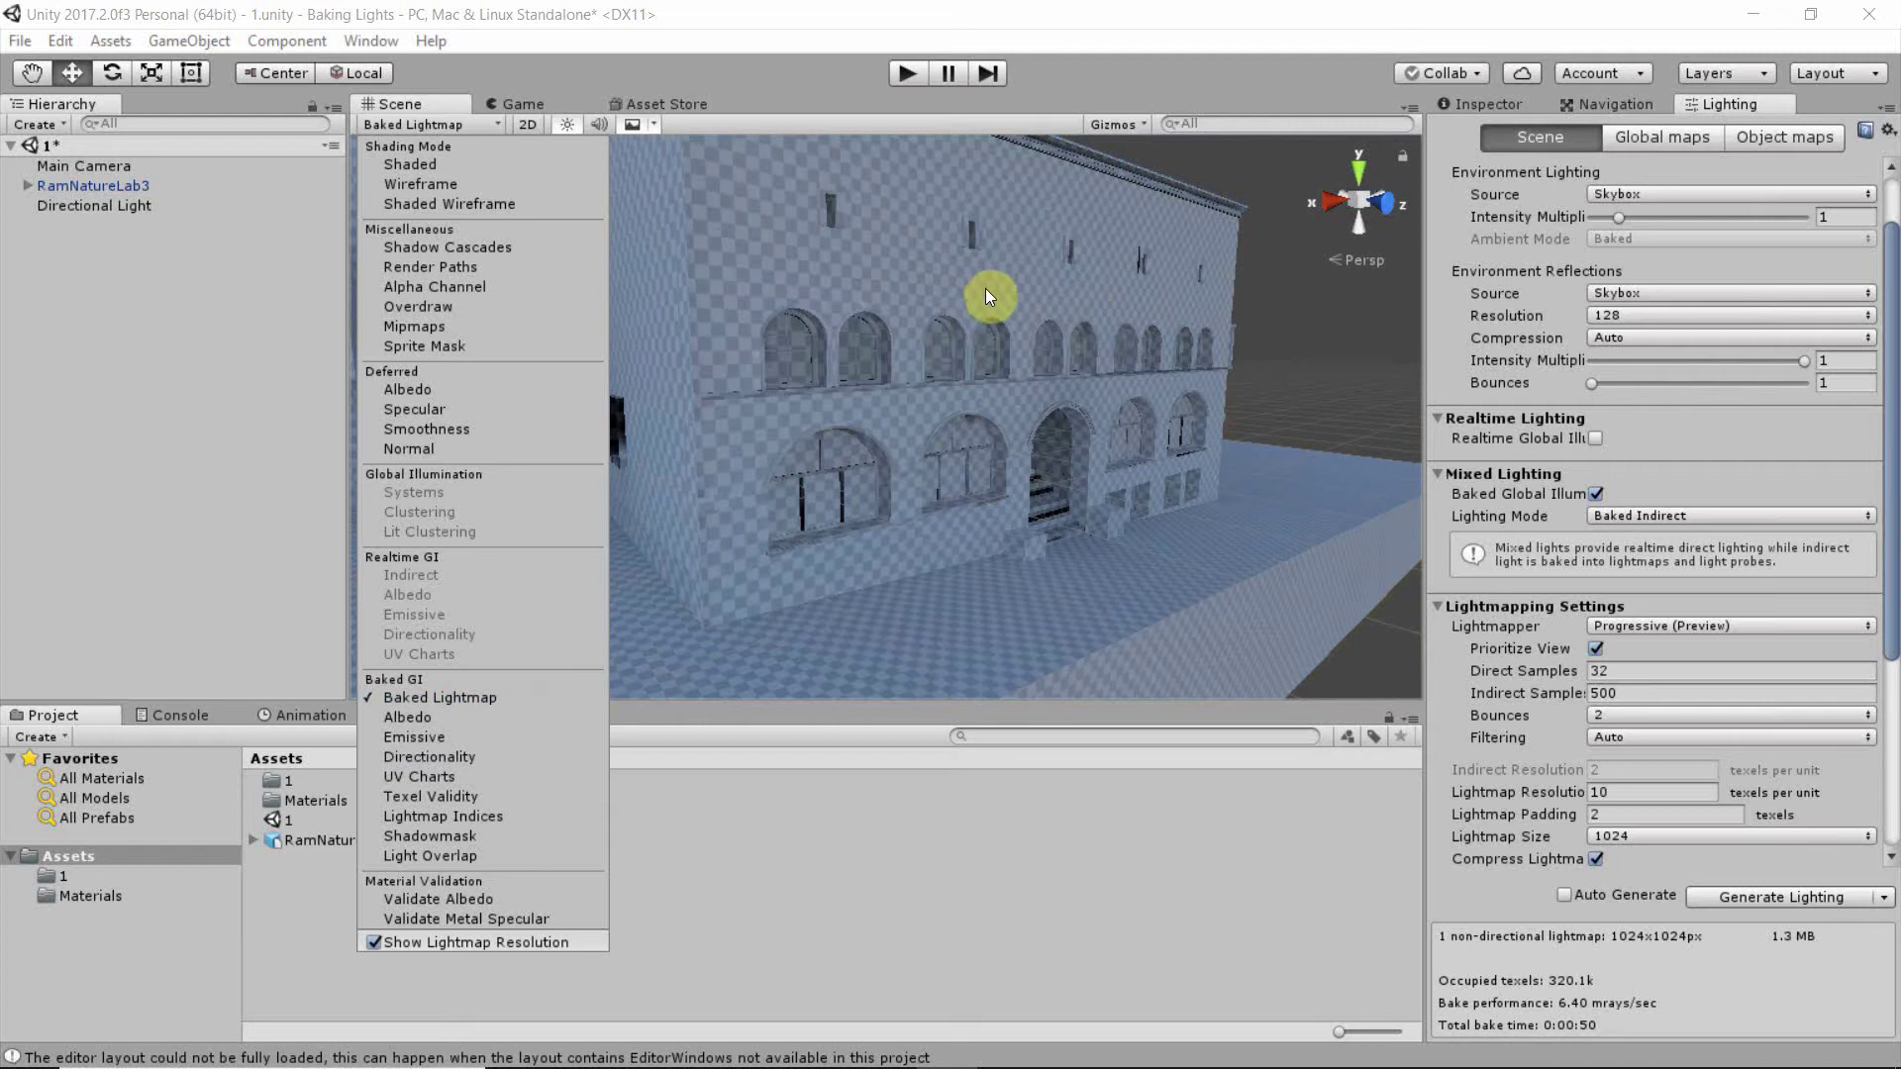
click(1298, 632)
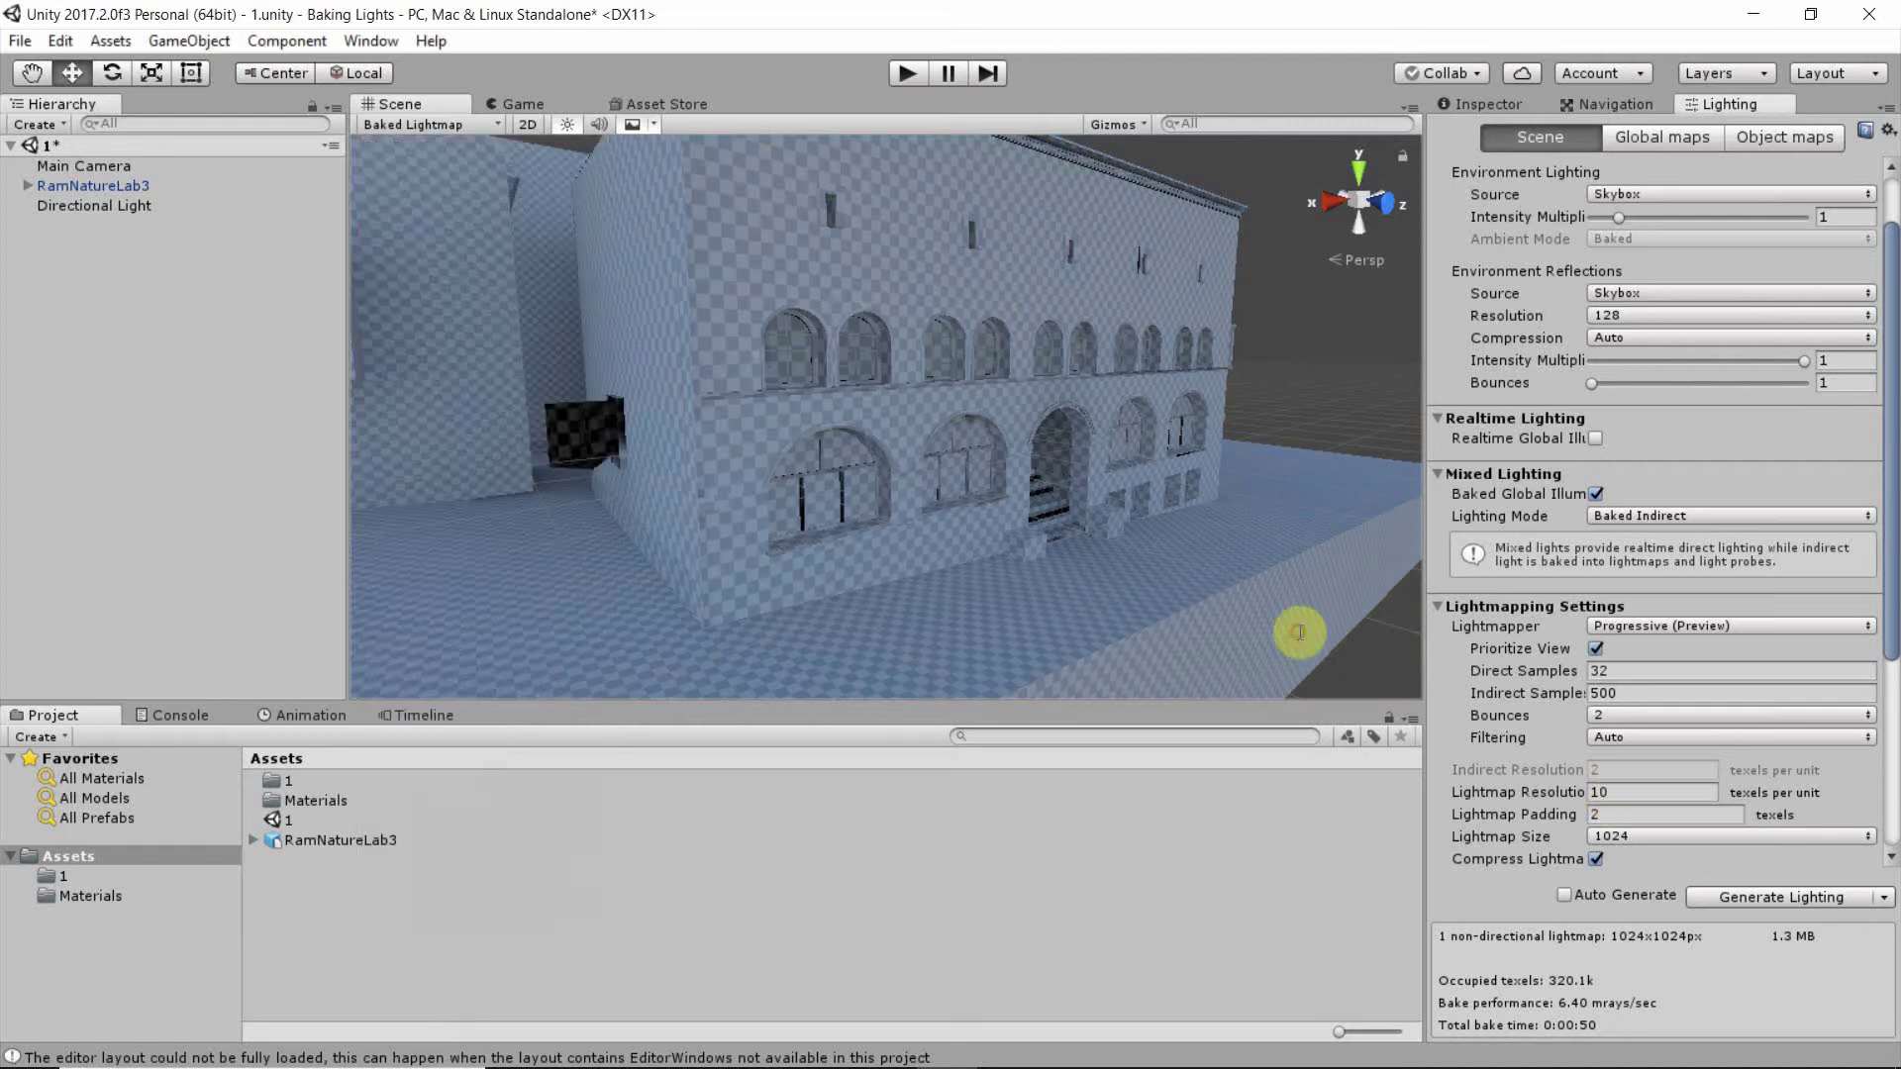
- Set Lightmap Resolution to 20, then return it to 10
click(1623, 792)
text(20)
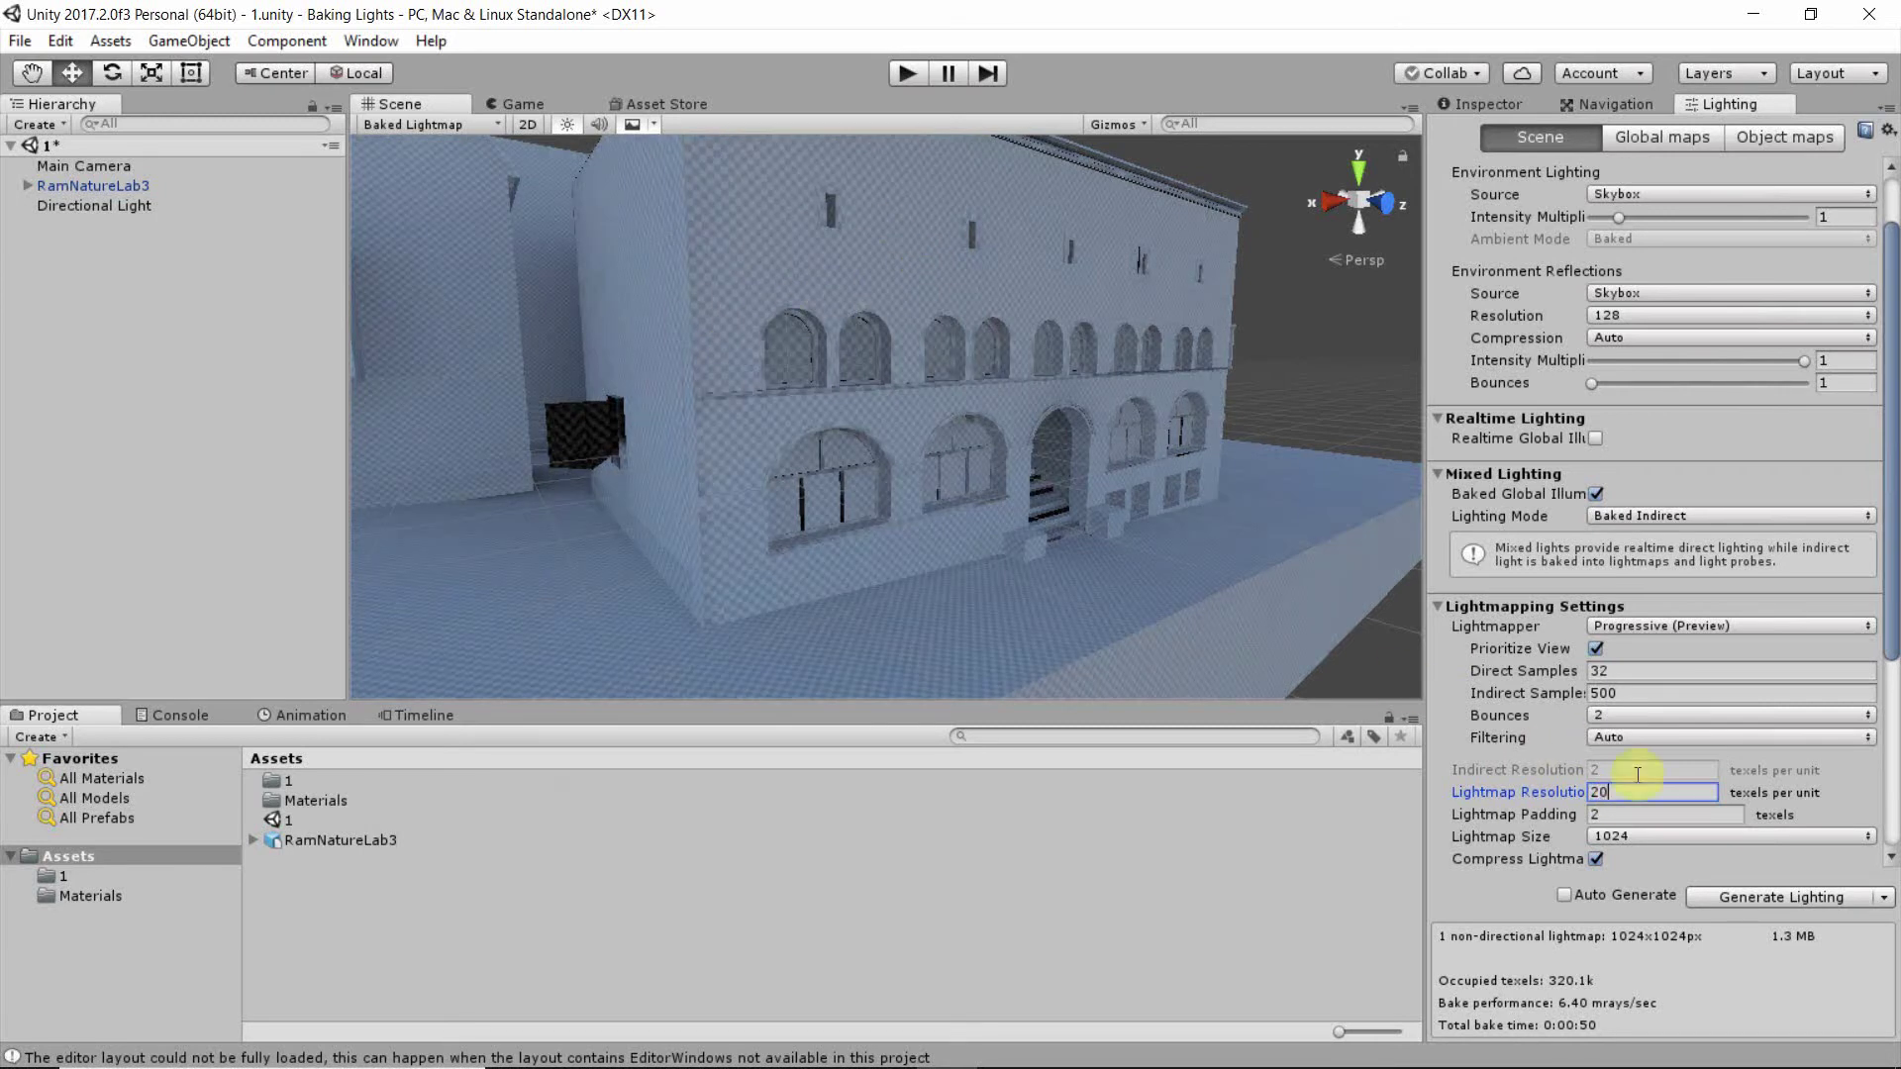
drag(1525, 790, 1224, 634)
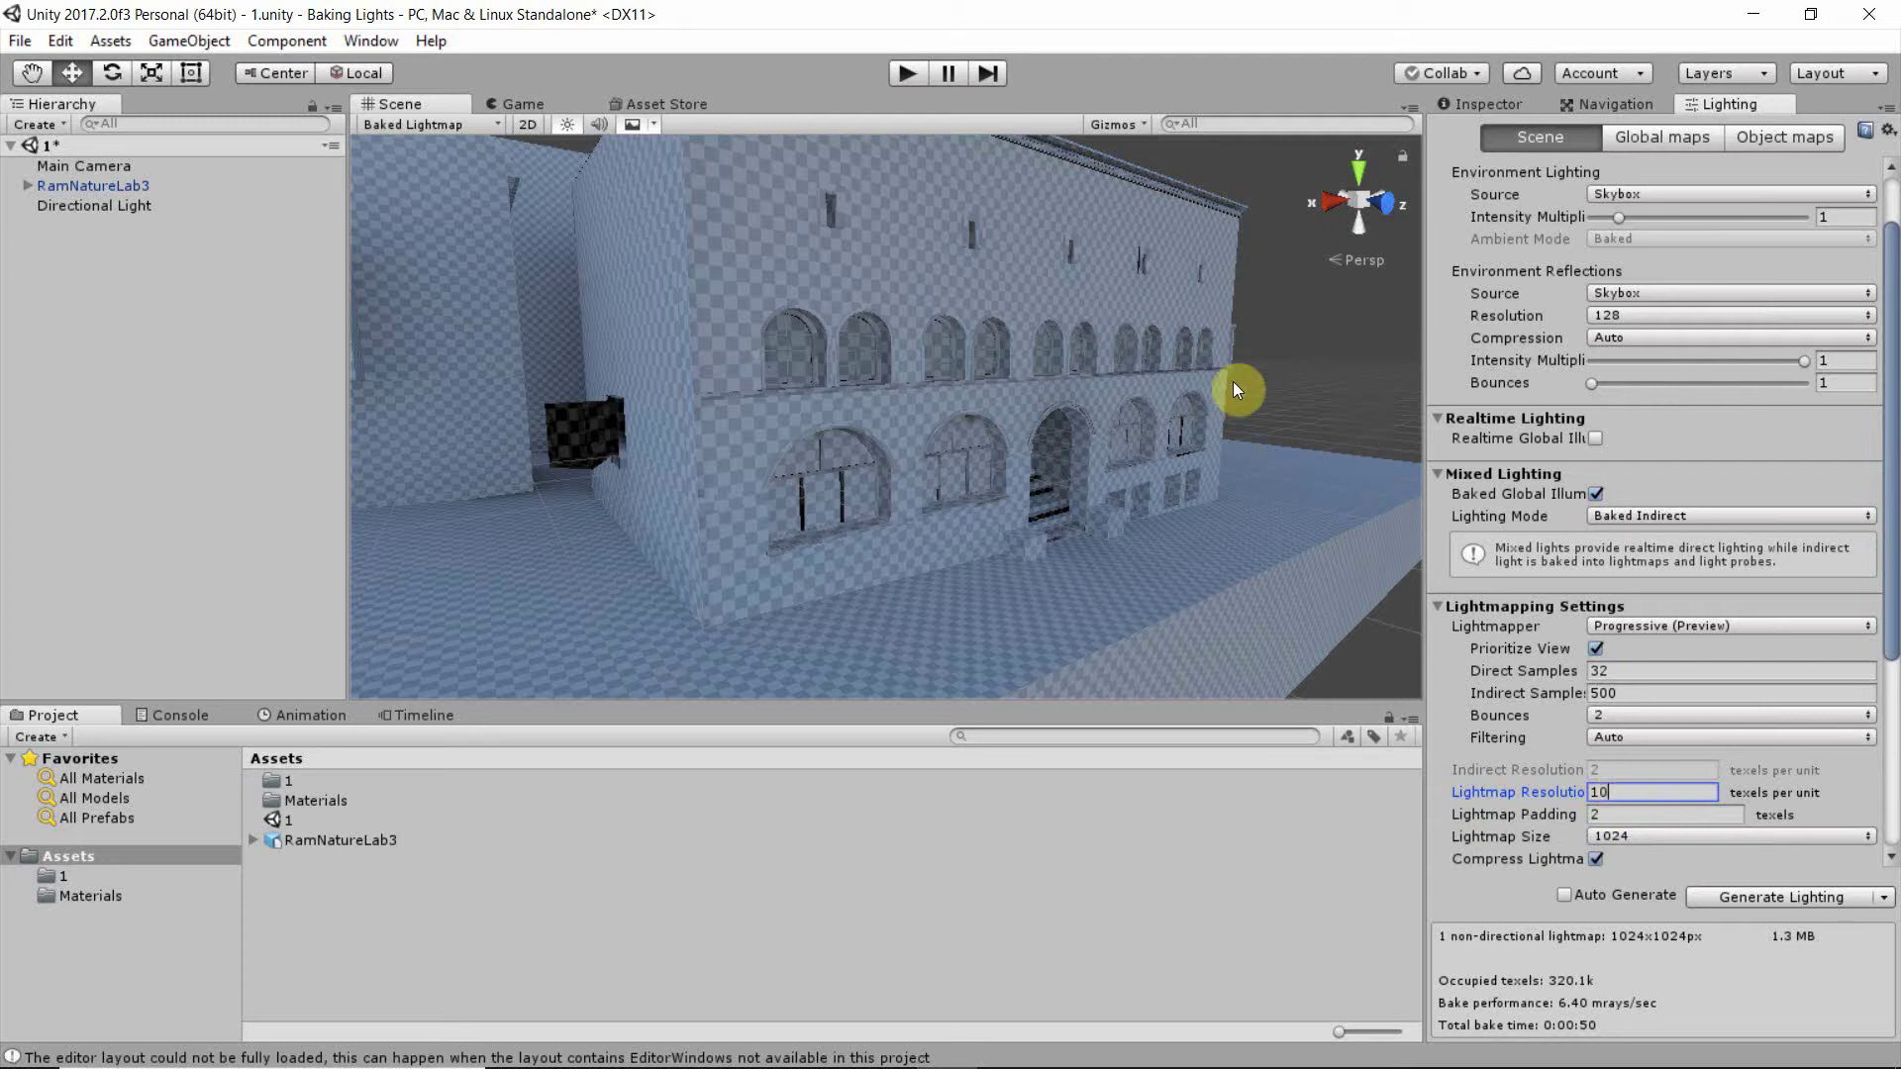
- Return the Scene view to Shaded mode and orbit closer to the building
click(444, 124)
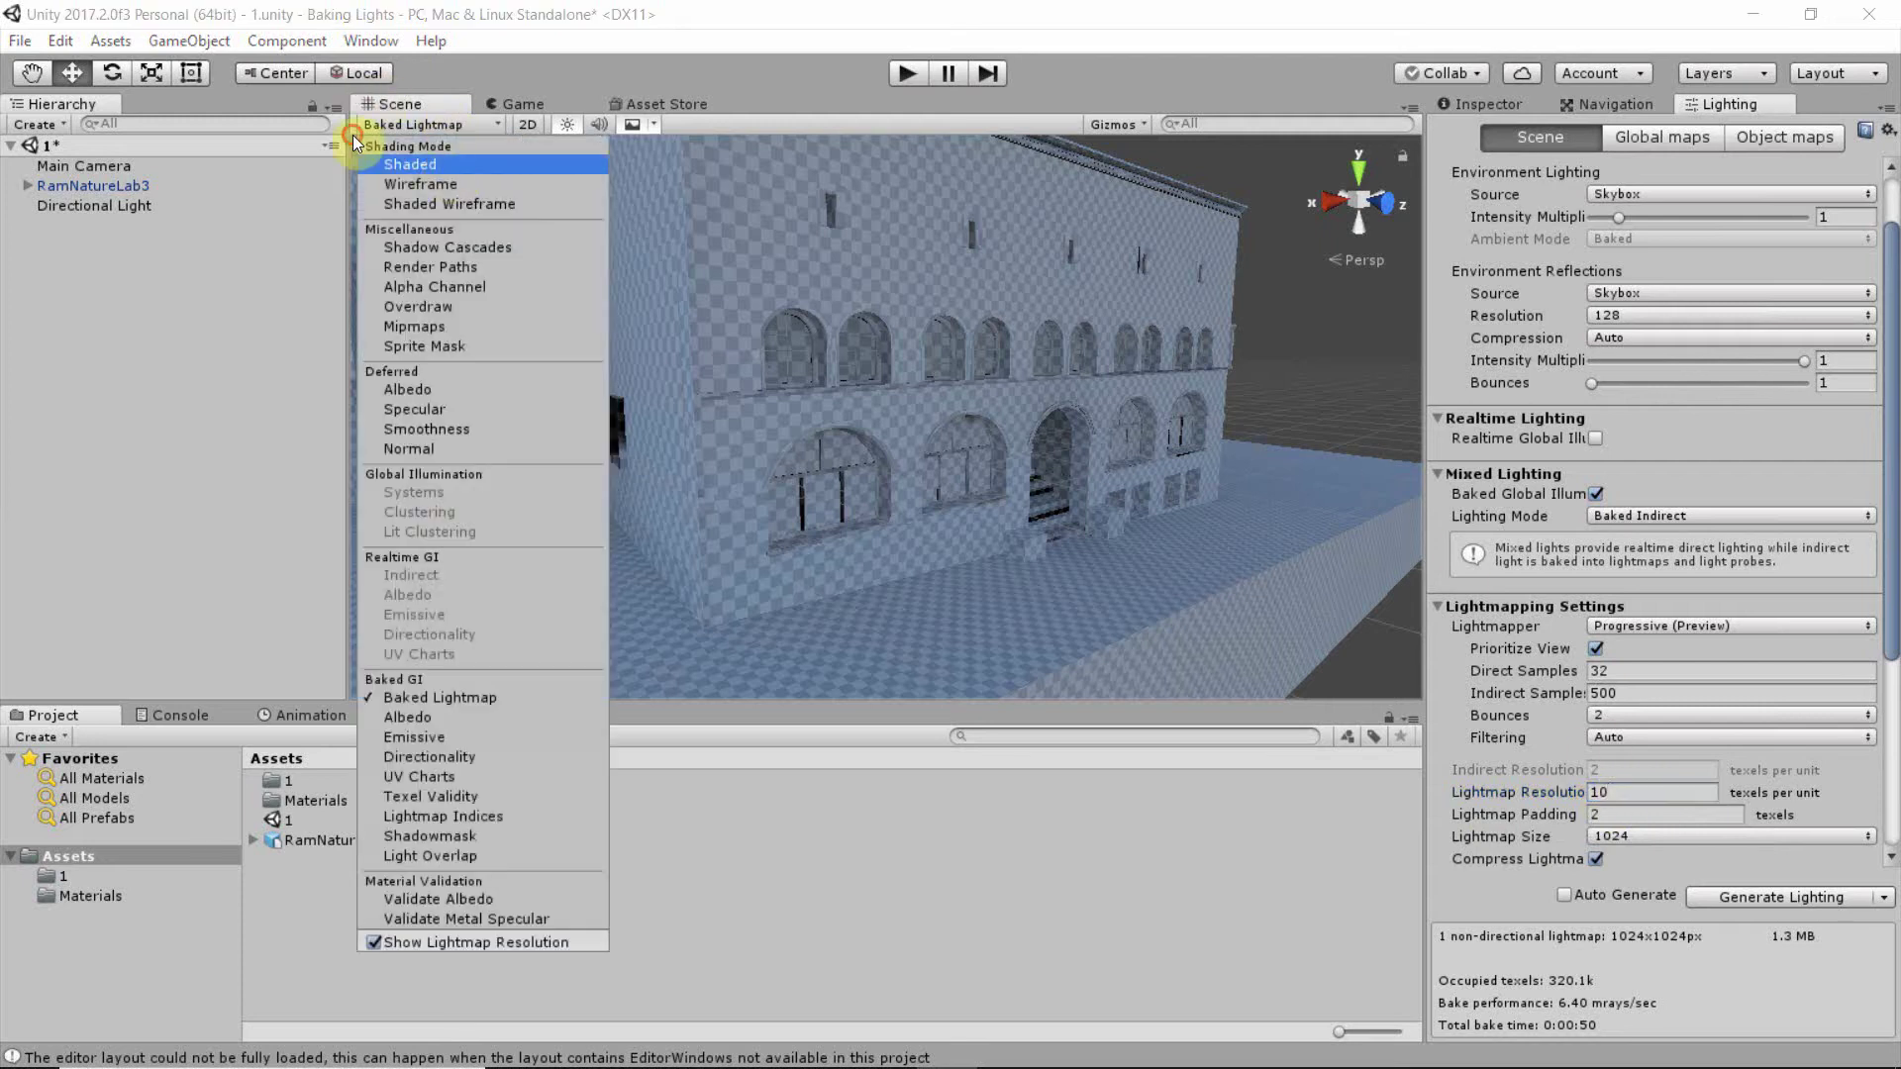
click(410, 164)
mouse_move(942, 509)
alt+mouse_down()
mouse_move(998, 598)
mouse_move(998, 678)
mouse_move(988, 596)
alt+mouse_up()
alt+right_drag(989, 594, 988, 590)
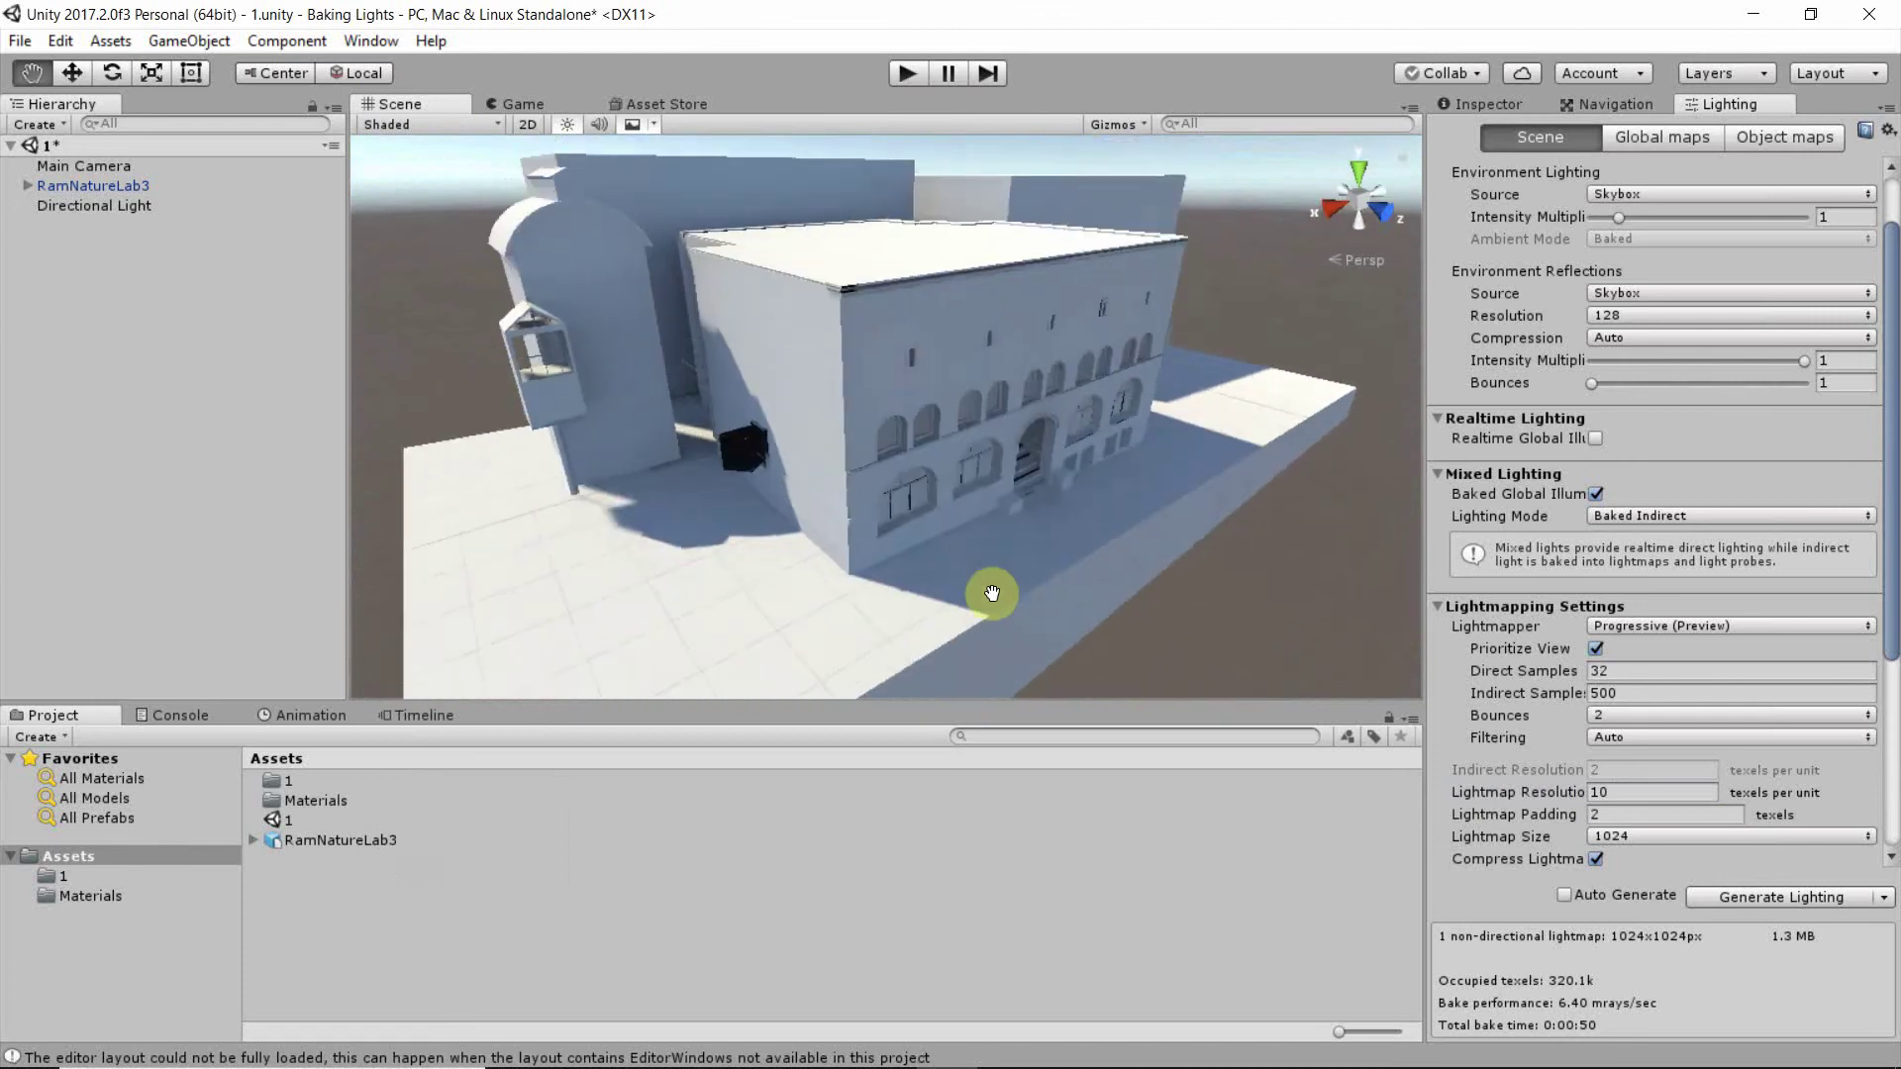
- Rotate the Directional Light to -39.13 on Y so the shadows shift
click(79, 205)
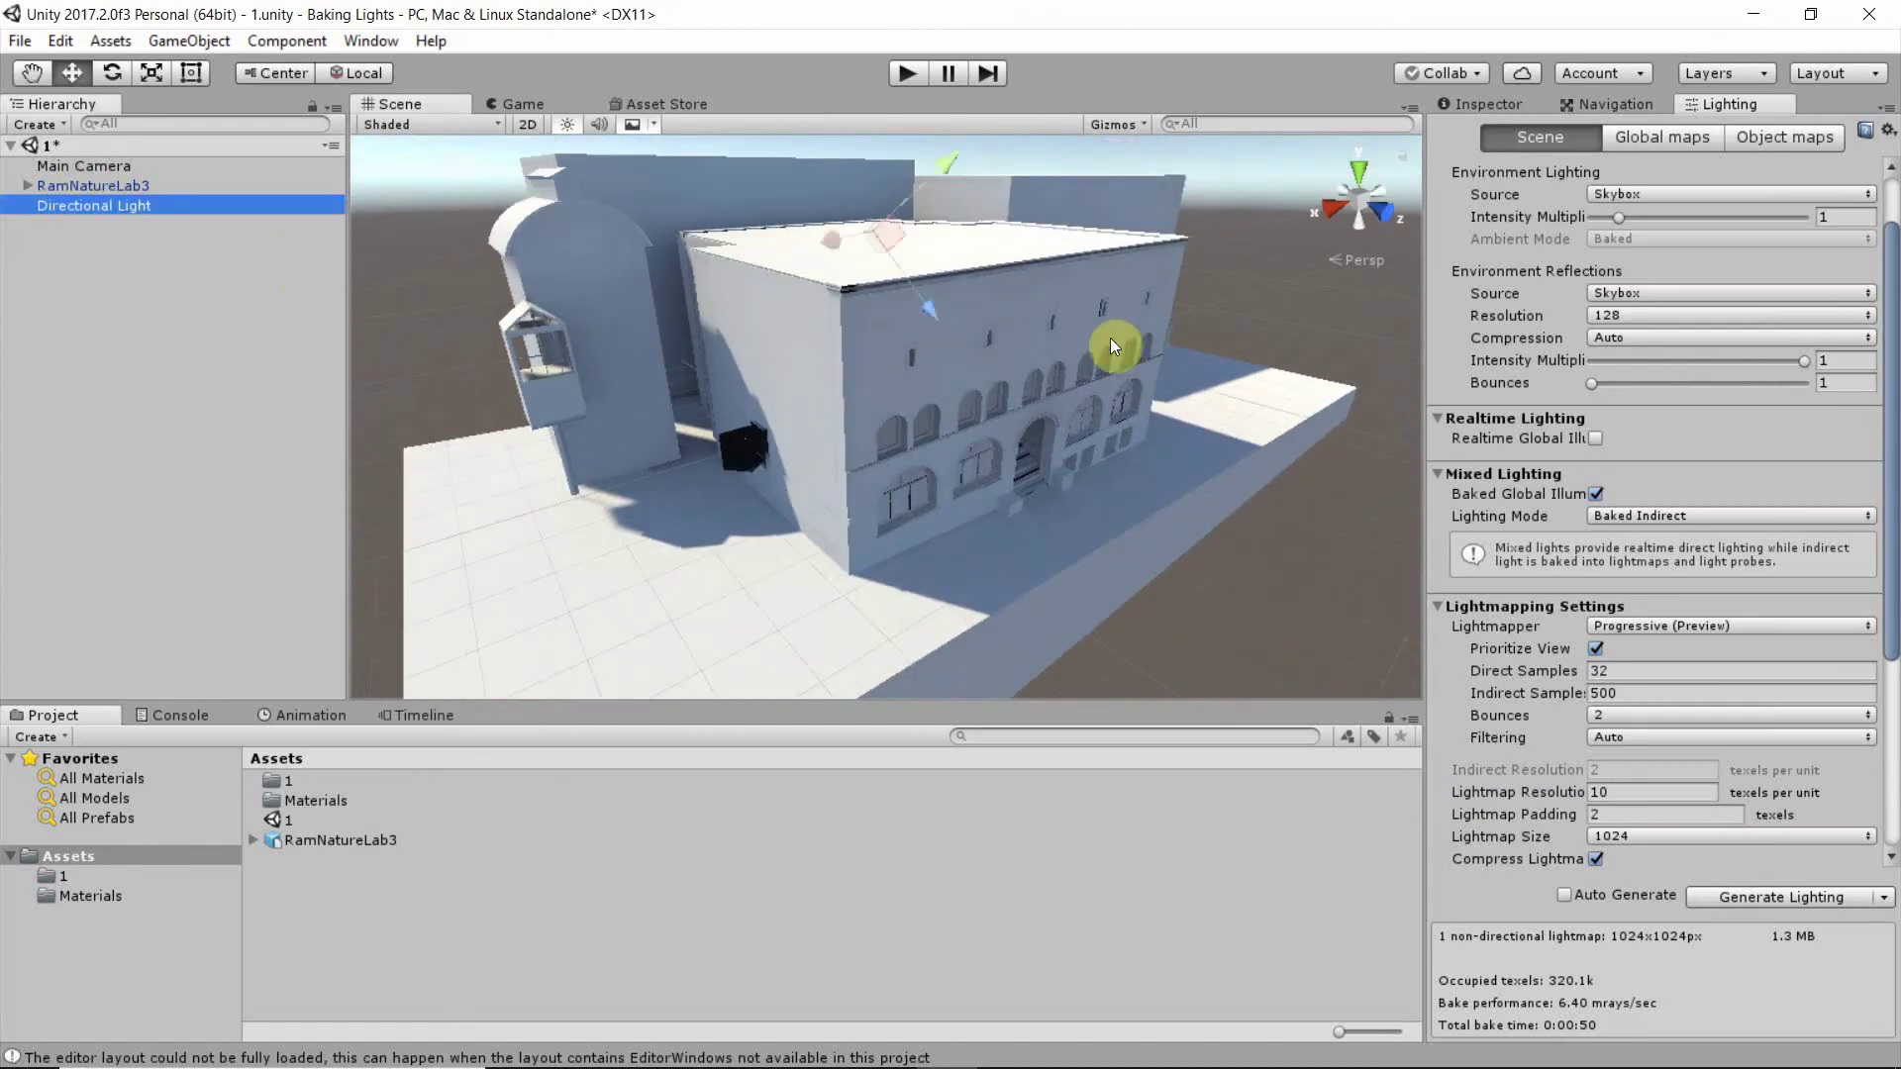
click(1482, 104)
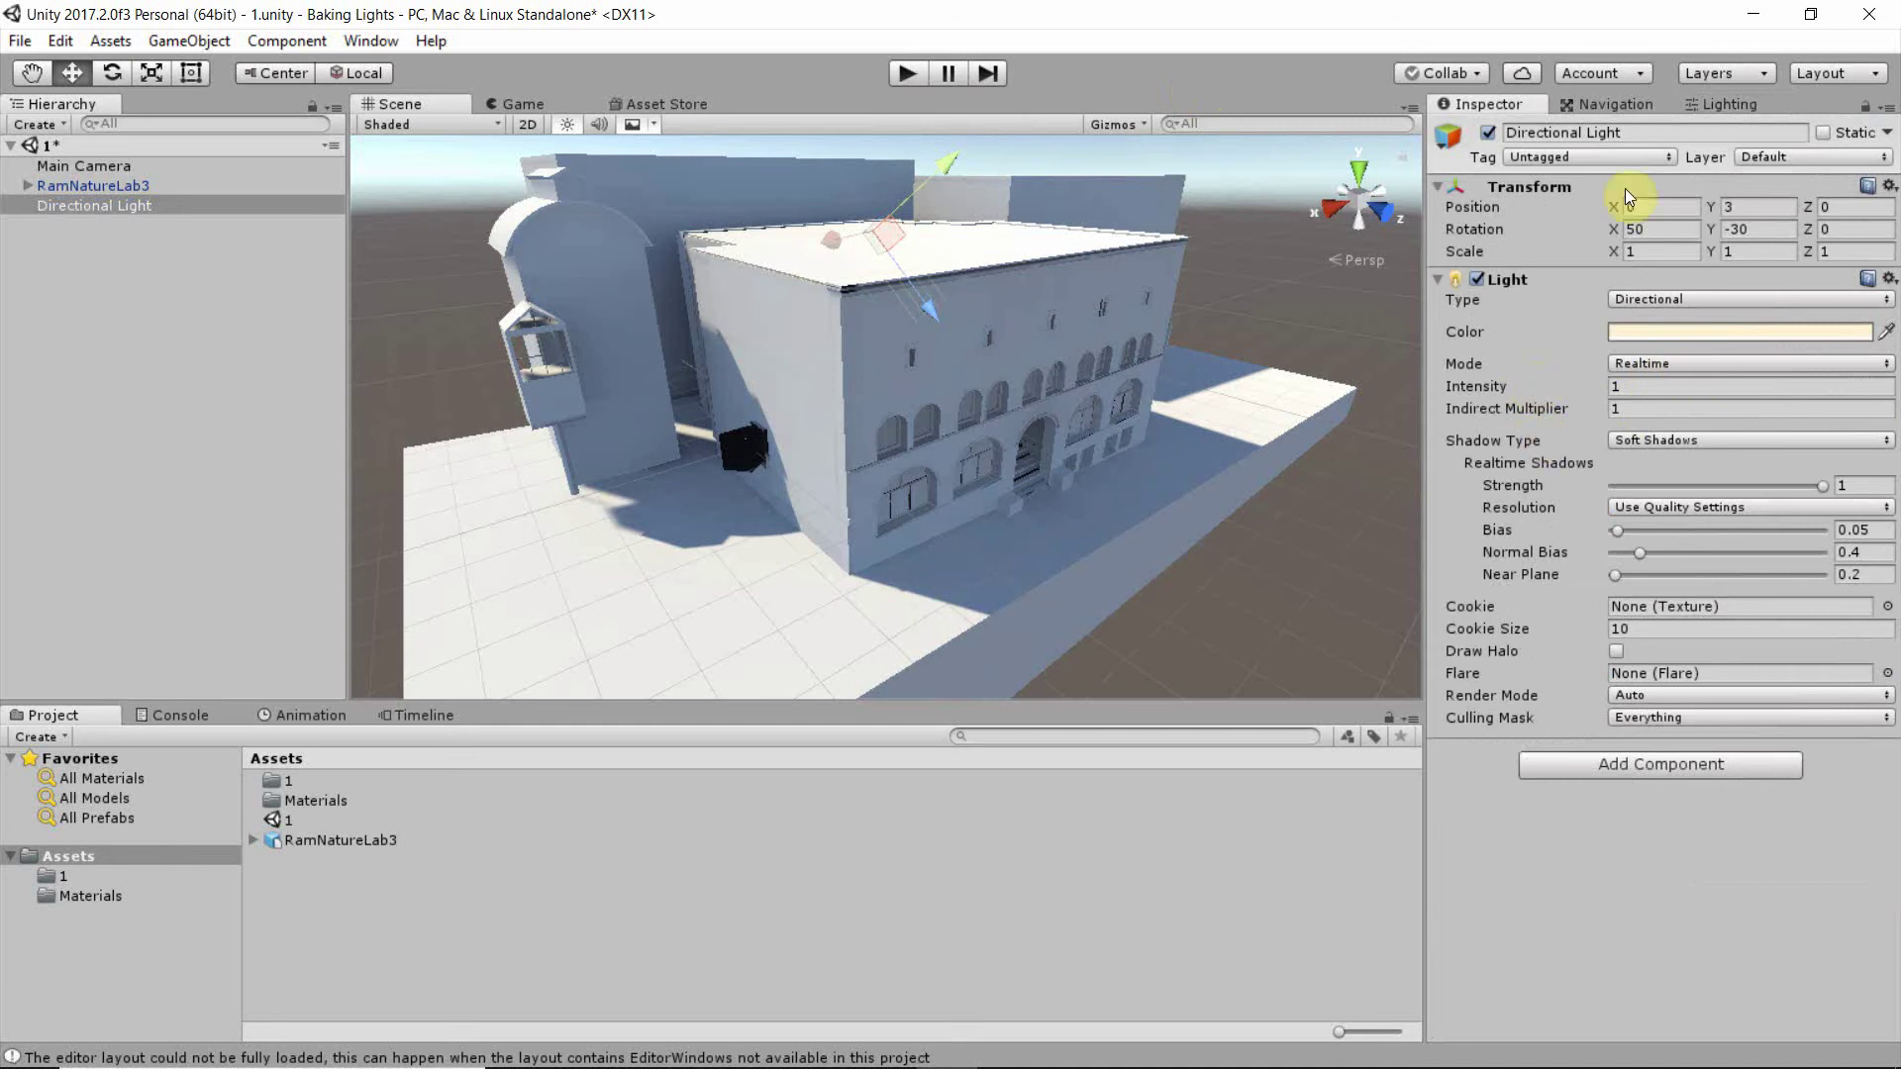
drag(1716, 235, 1188, 462)
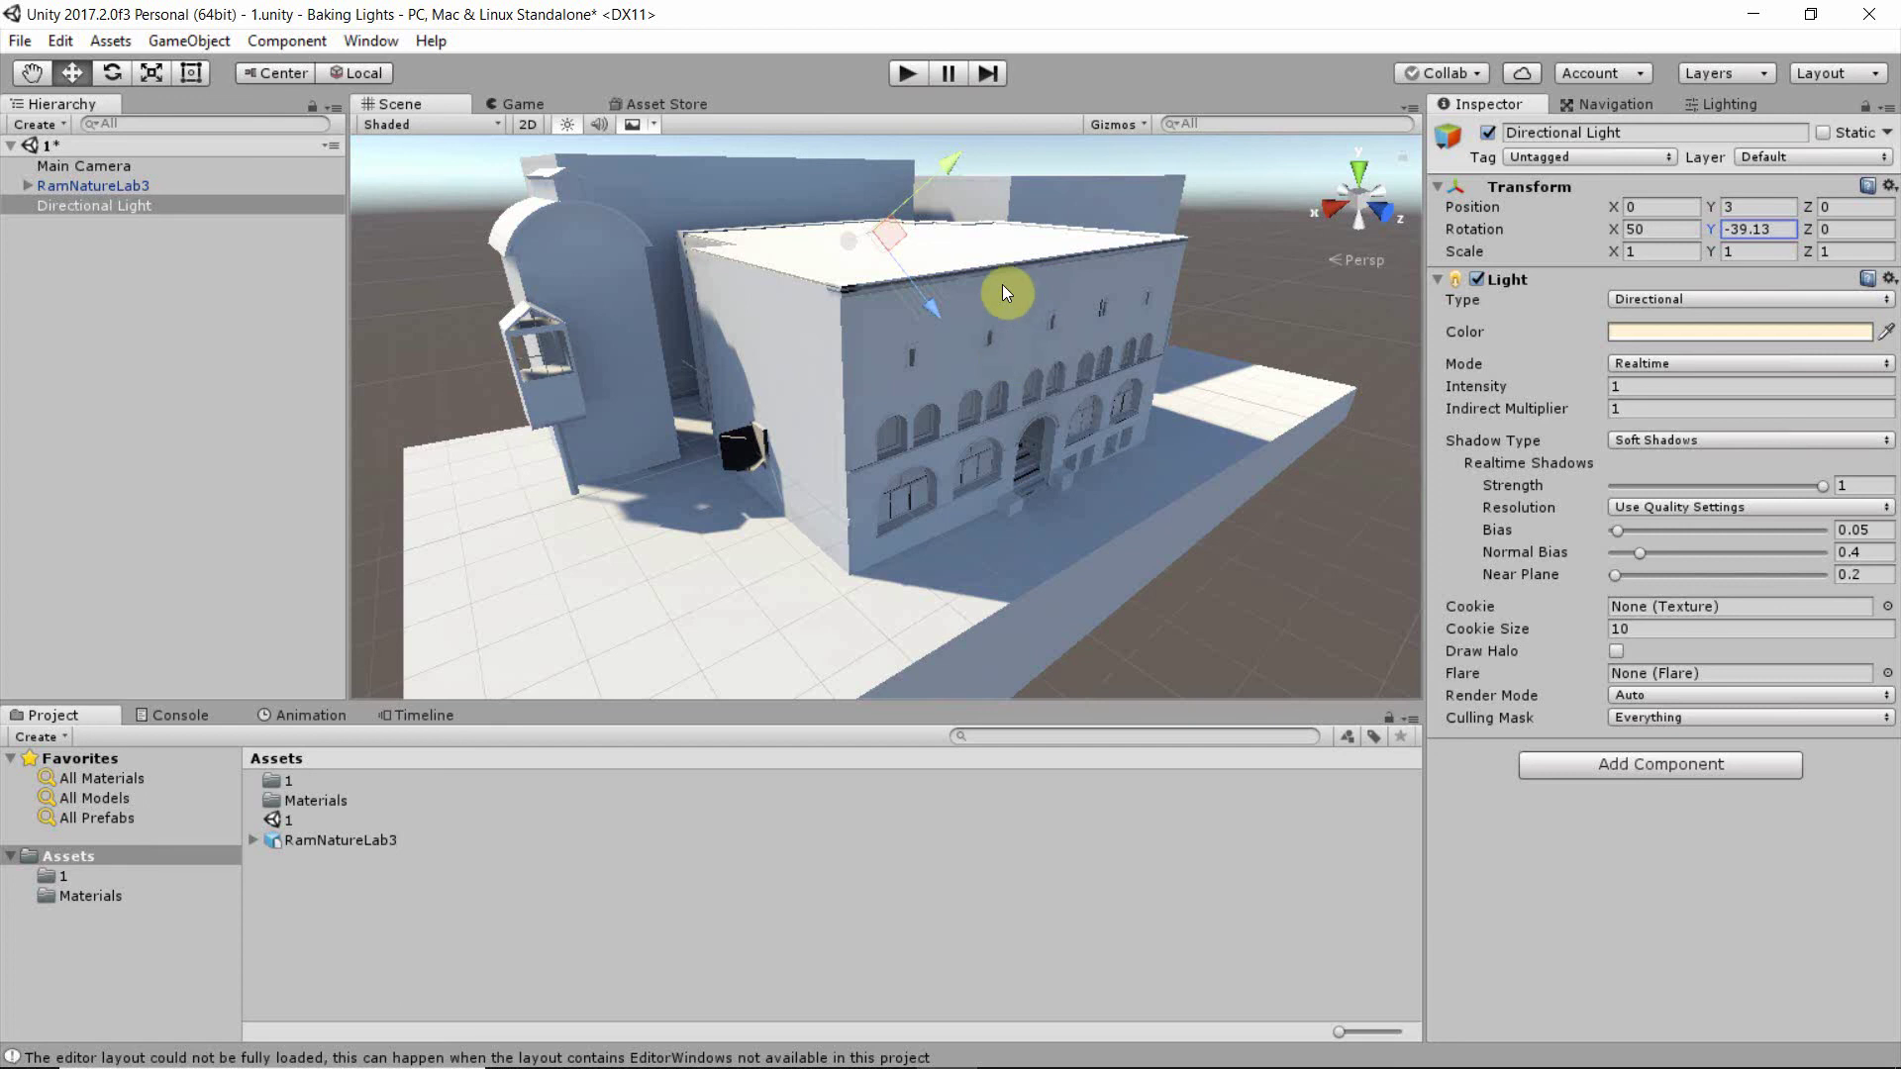
mouse_move(812, 1064)
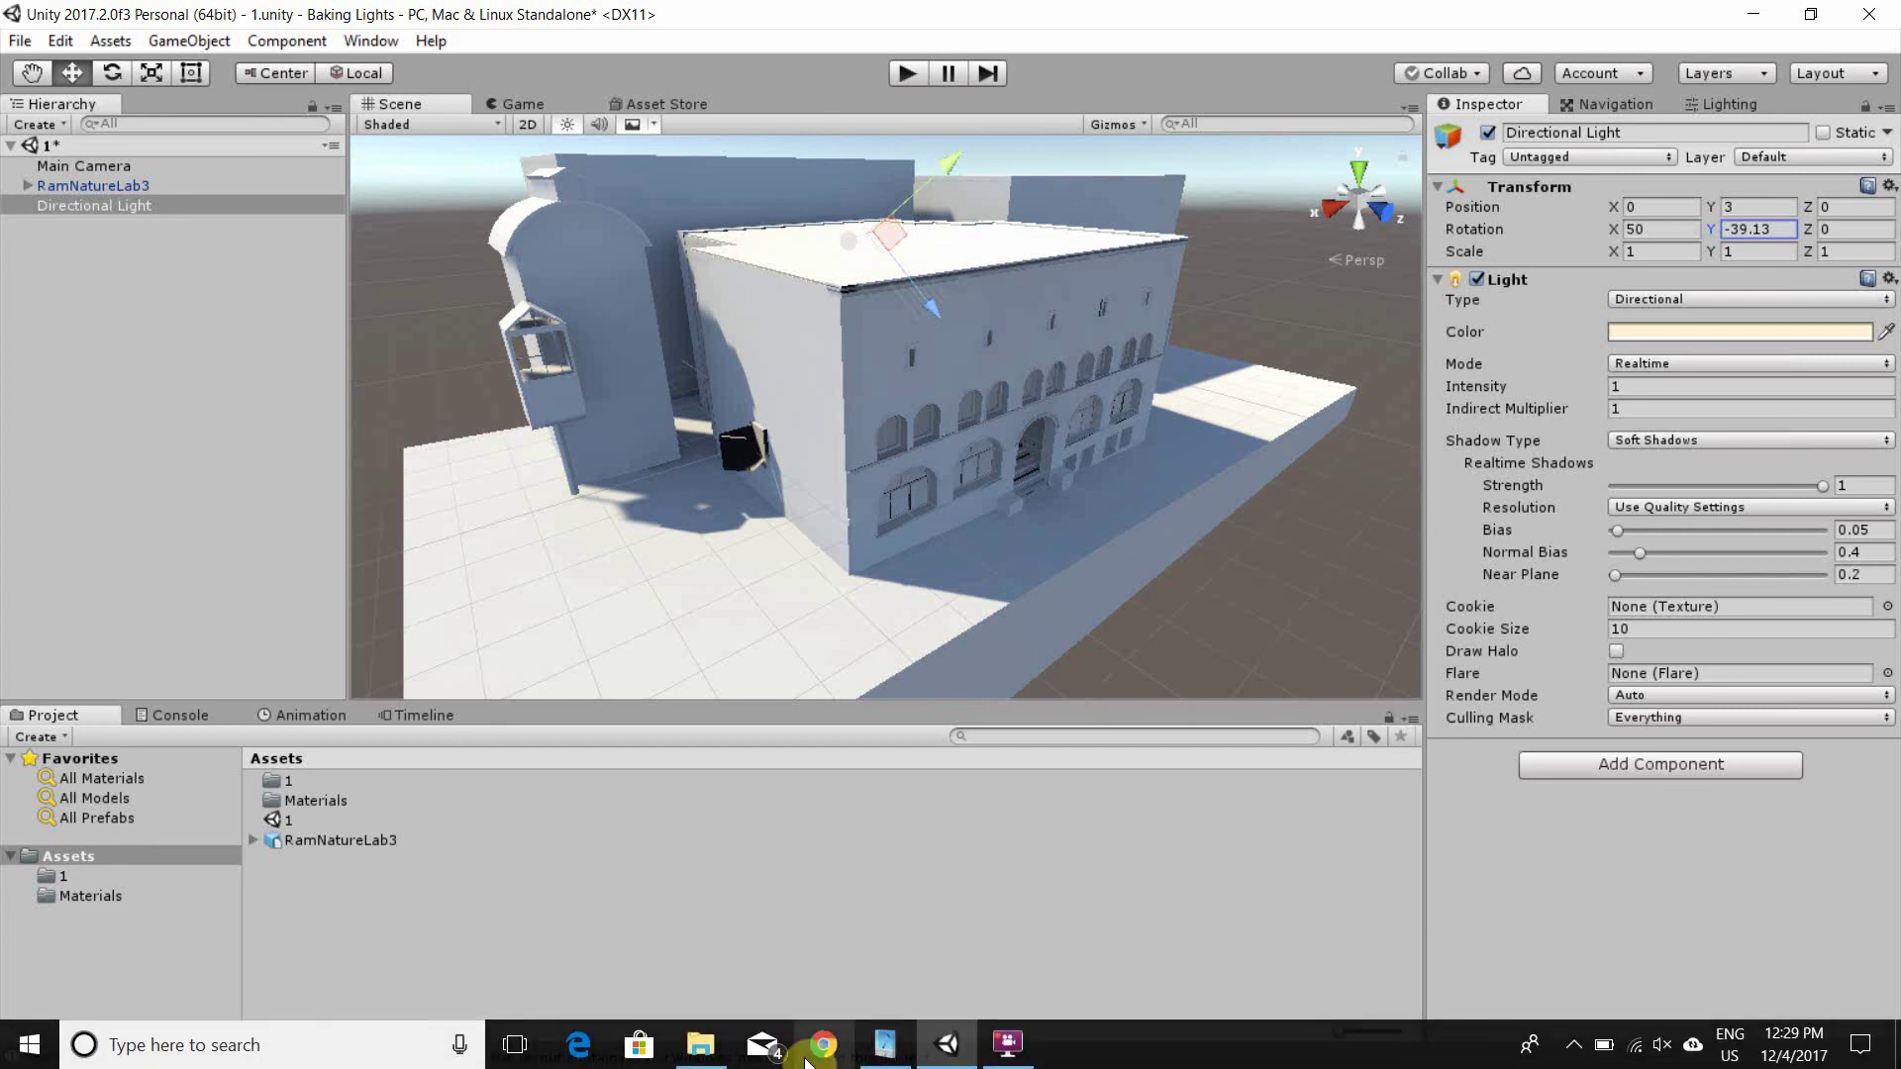
click(1020, 1047)
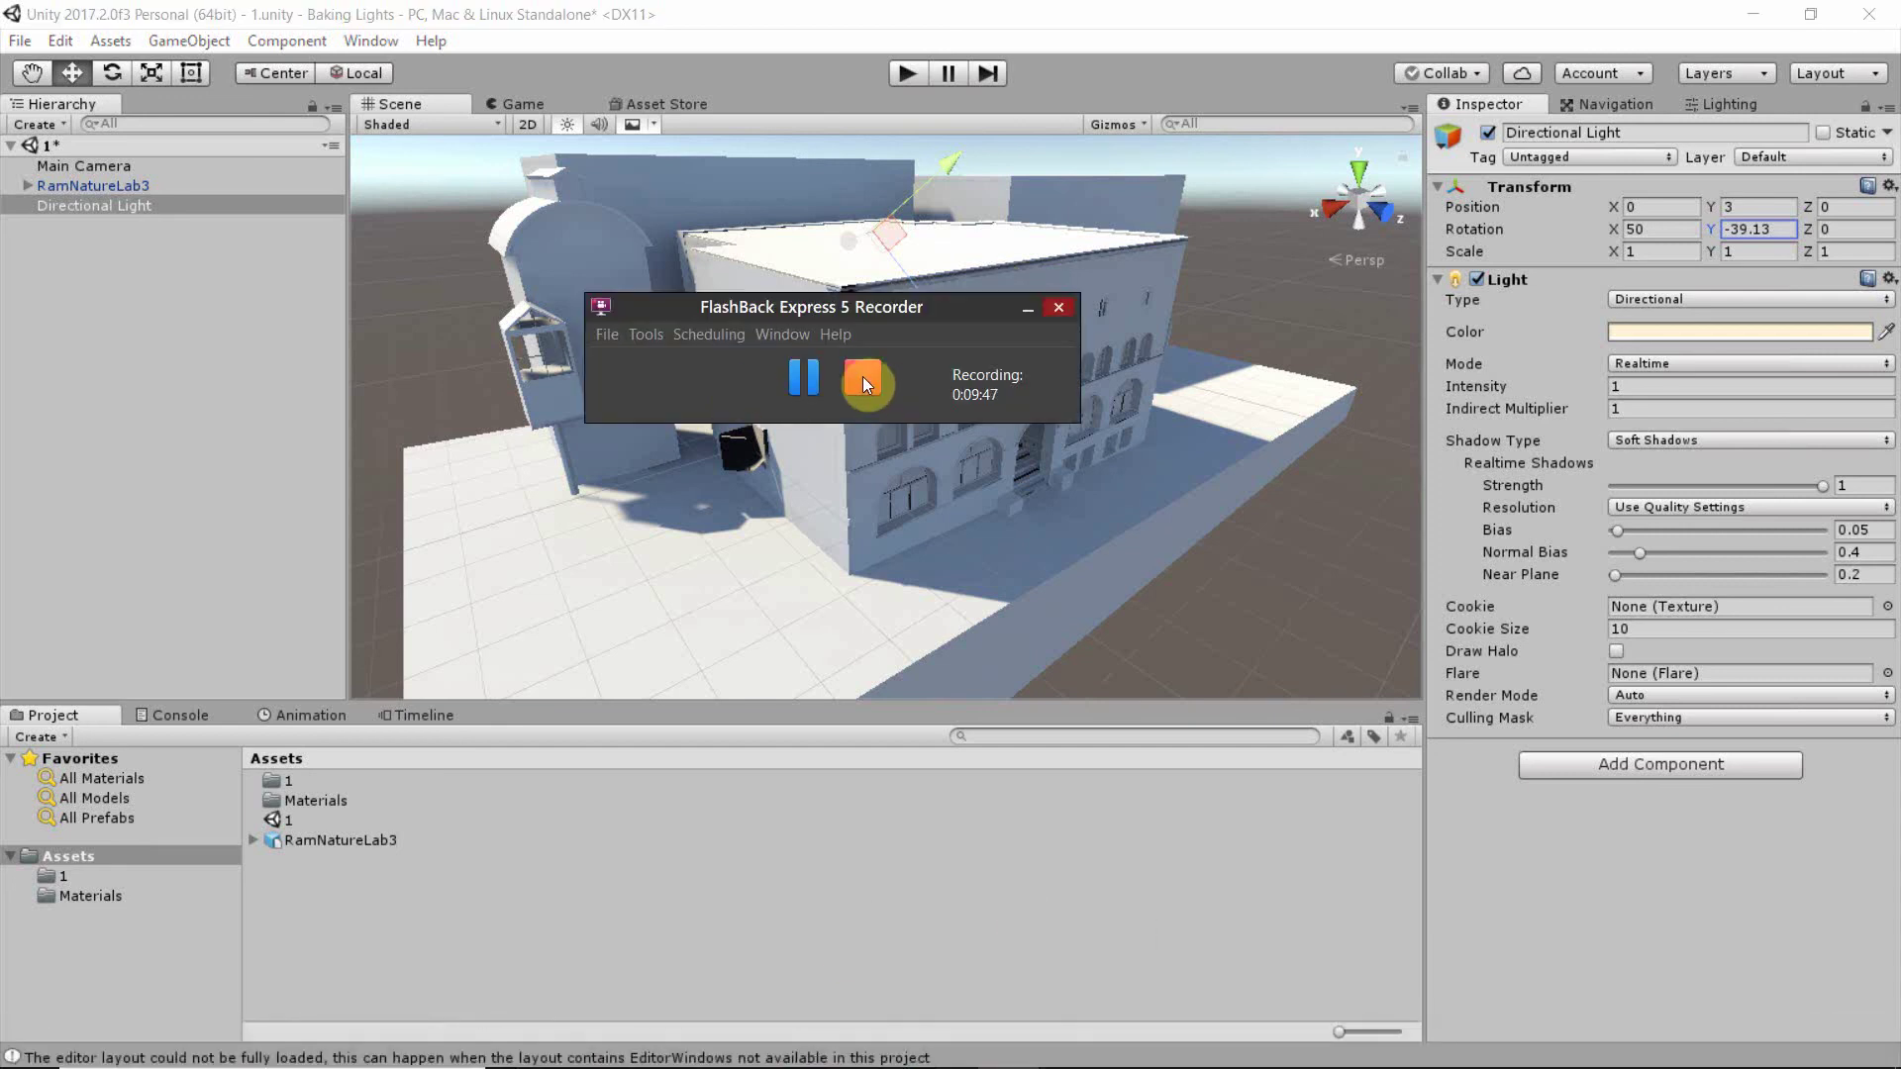